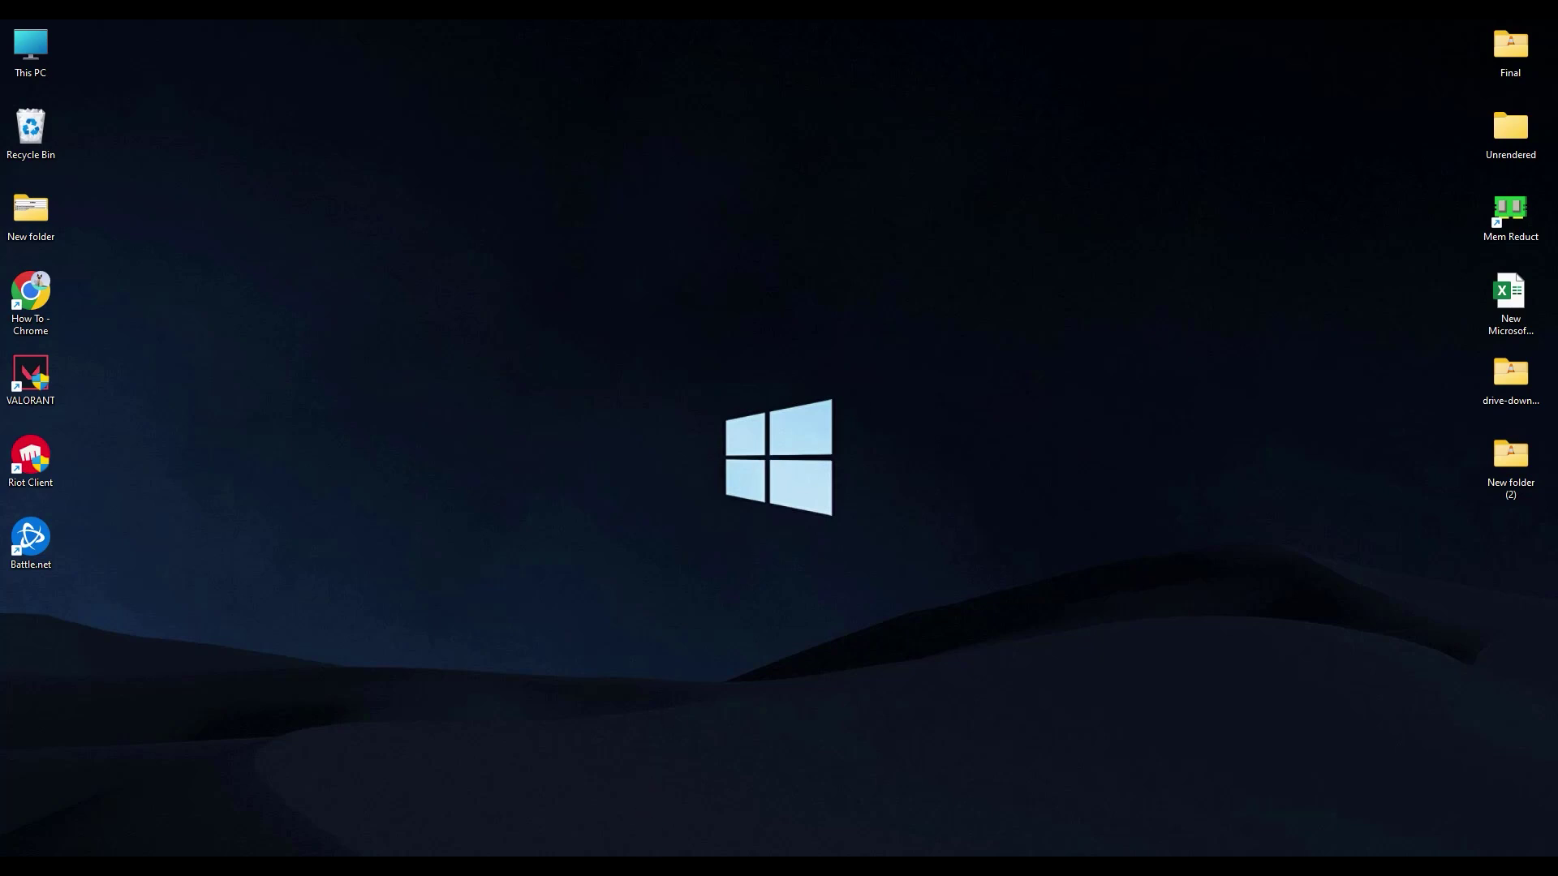
Open the Win+X power-user menu on the empty desktop.
key(super+x)
Check for Windows updates in Settings until it reports up to date, then close Settings.
click(692, 715)
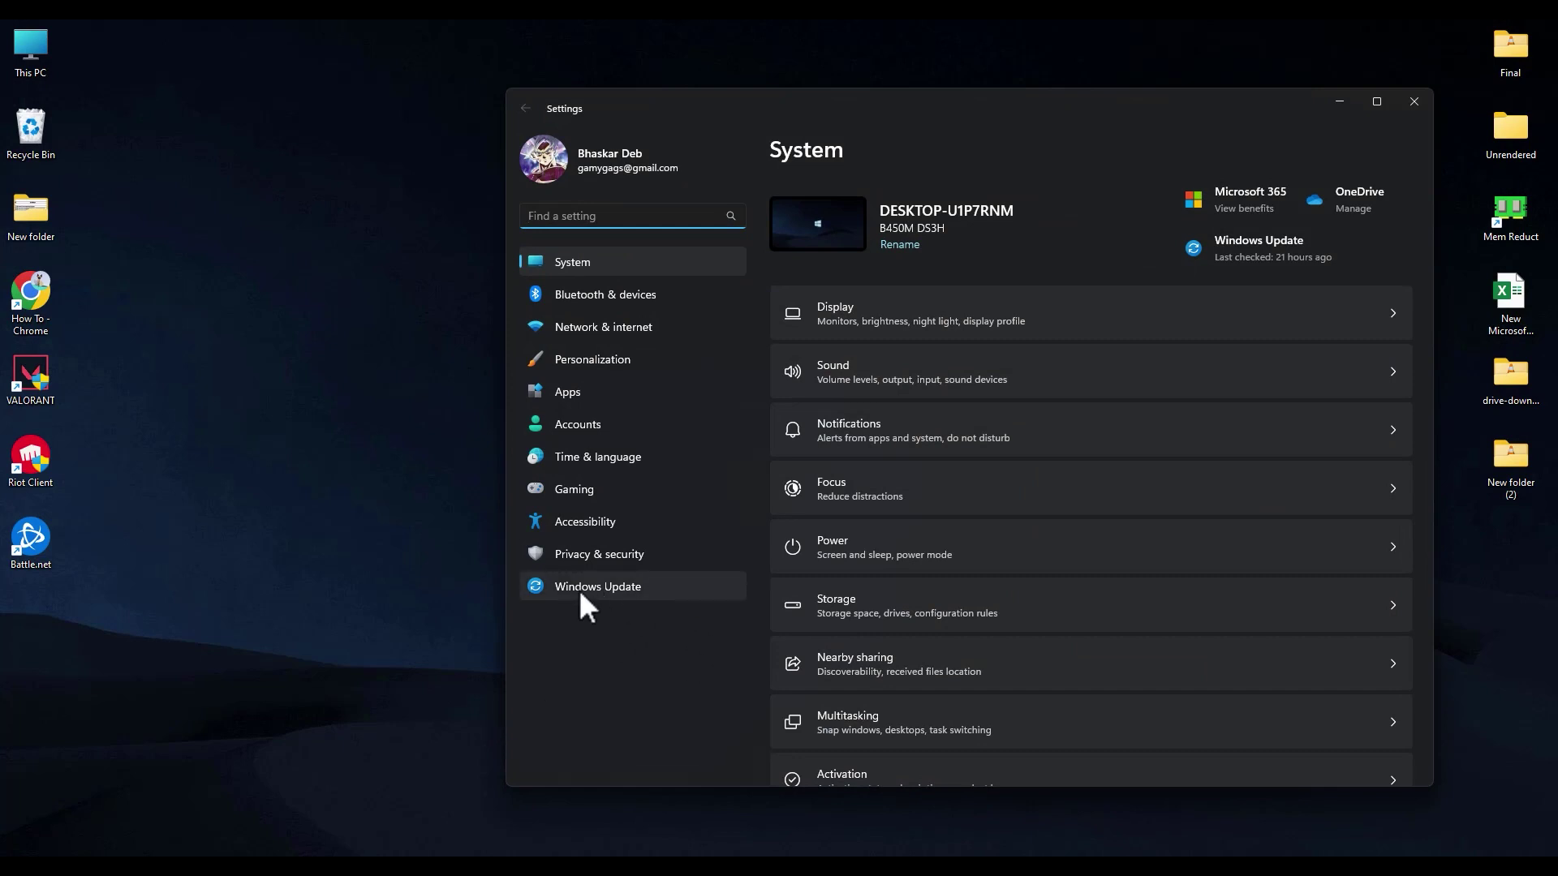
click(605, 592)
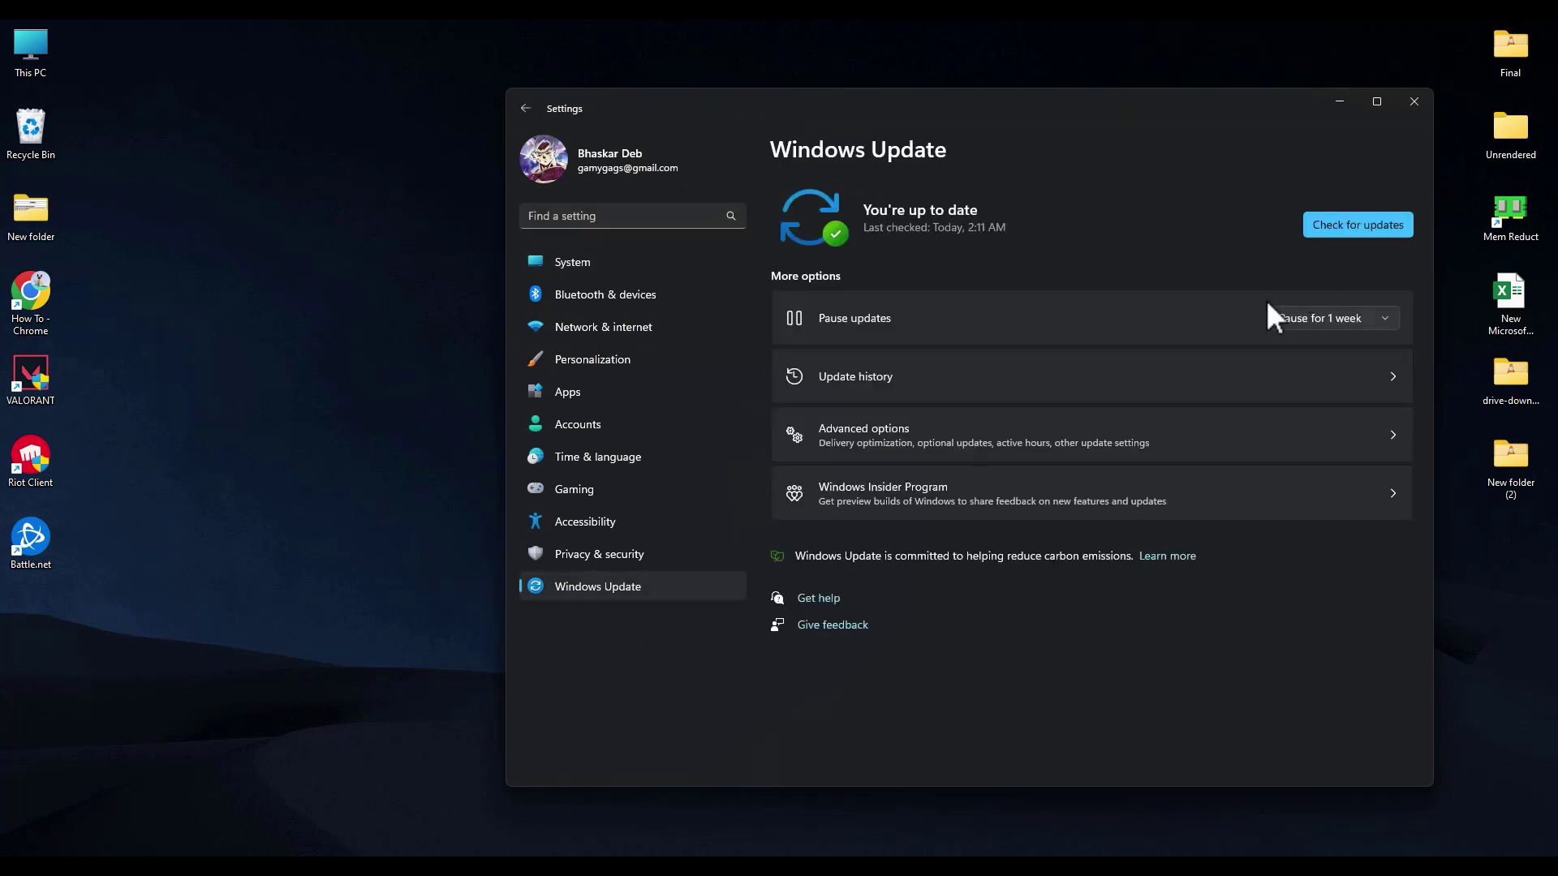
click(1340, 226)
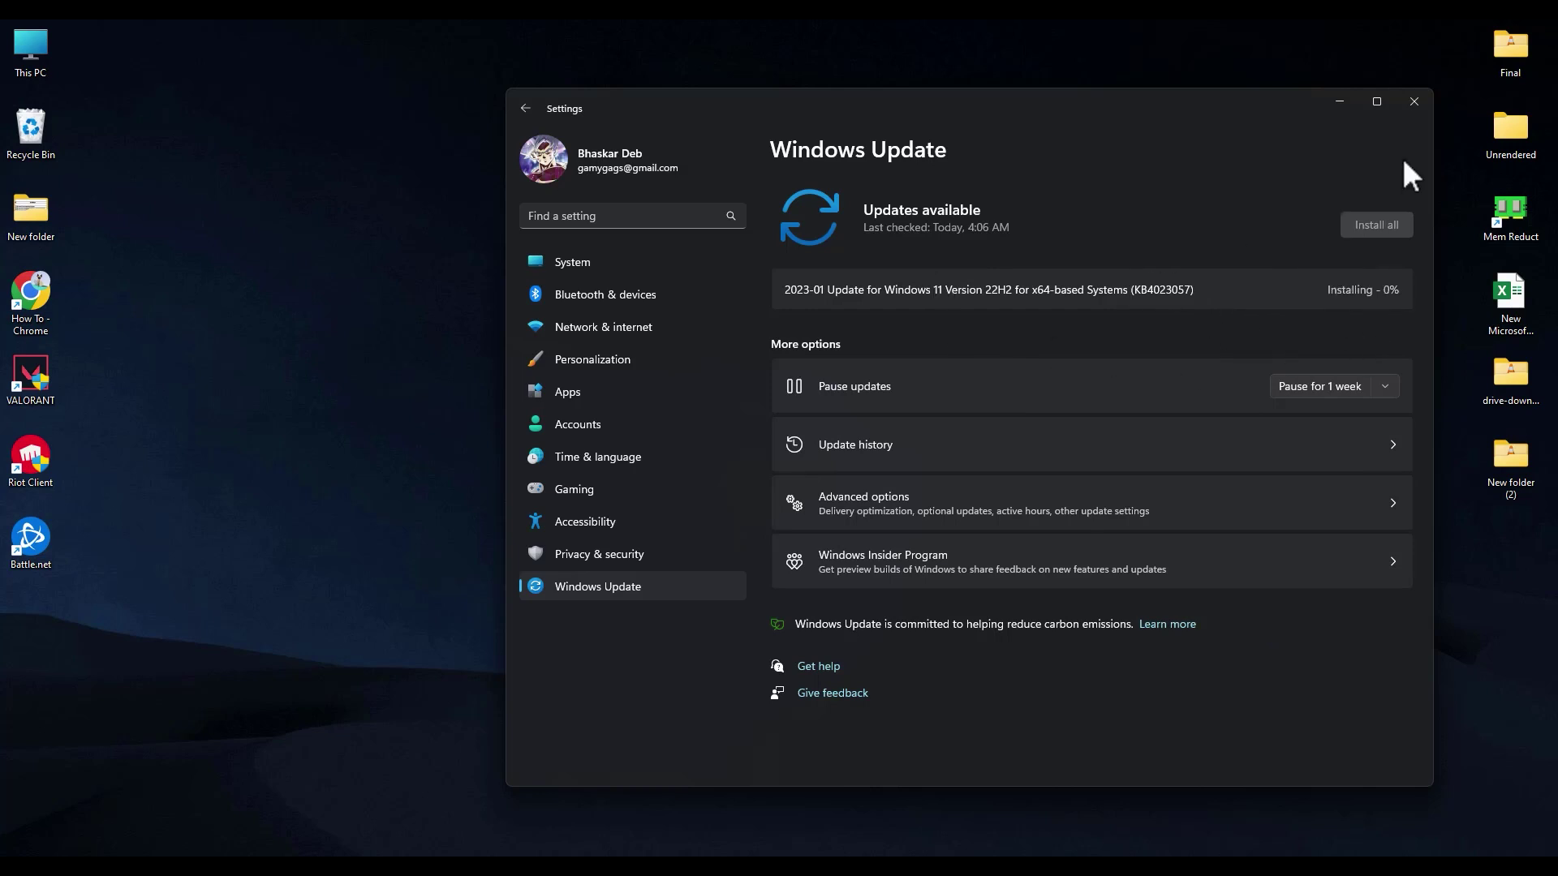
click(1412, 104)
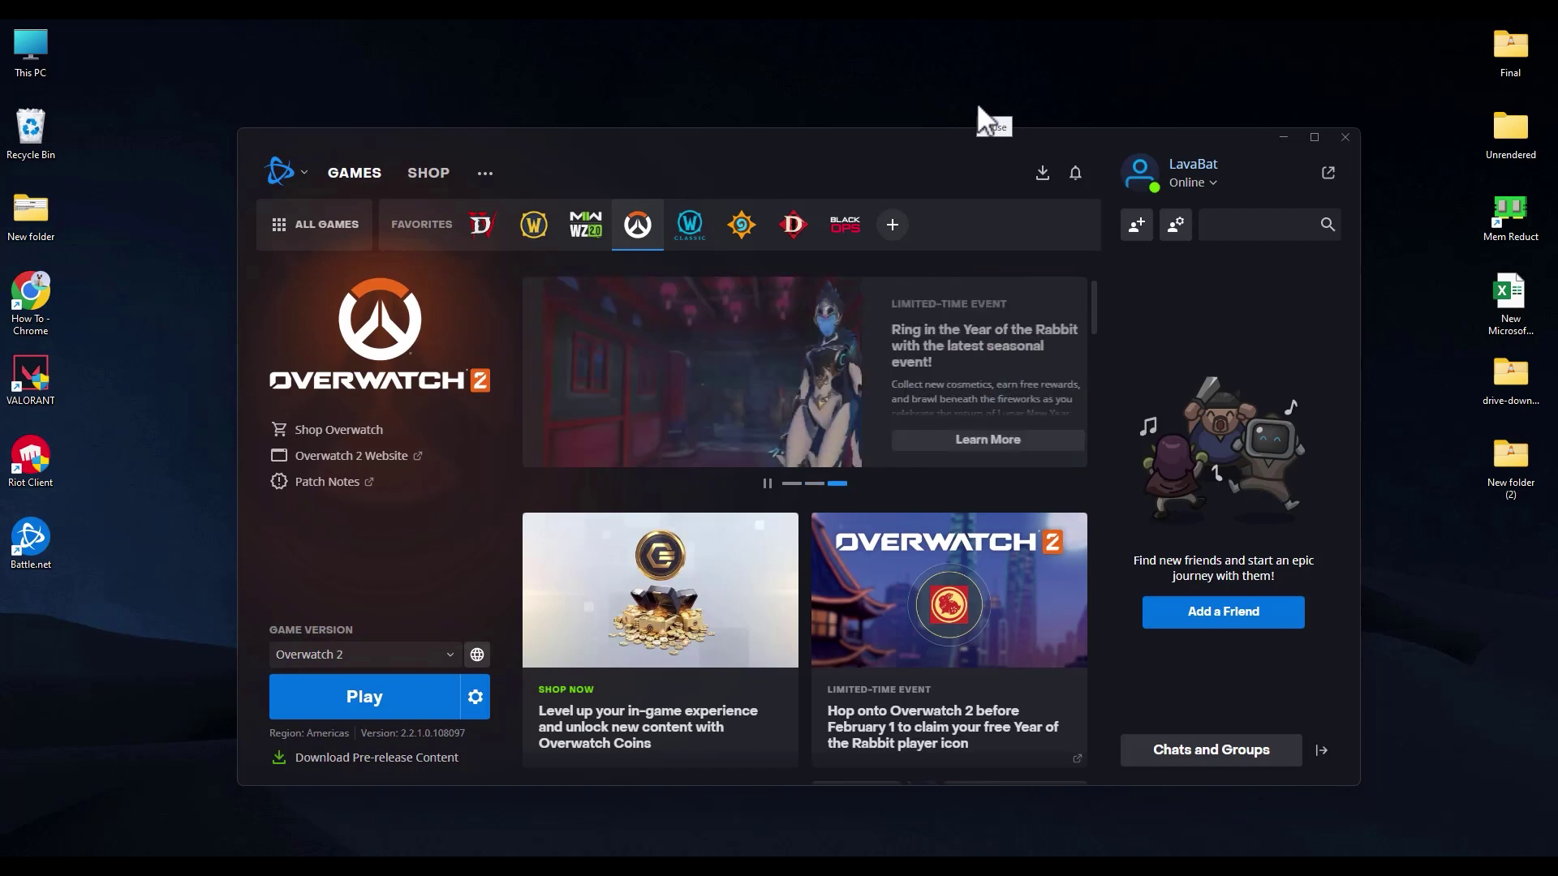
Quit the Battle.net launcher and review the Task Manager Processes list before closing it.
click(1344, 138)
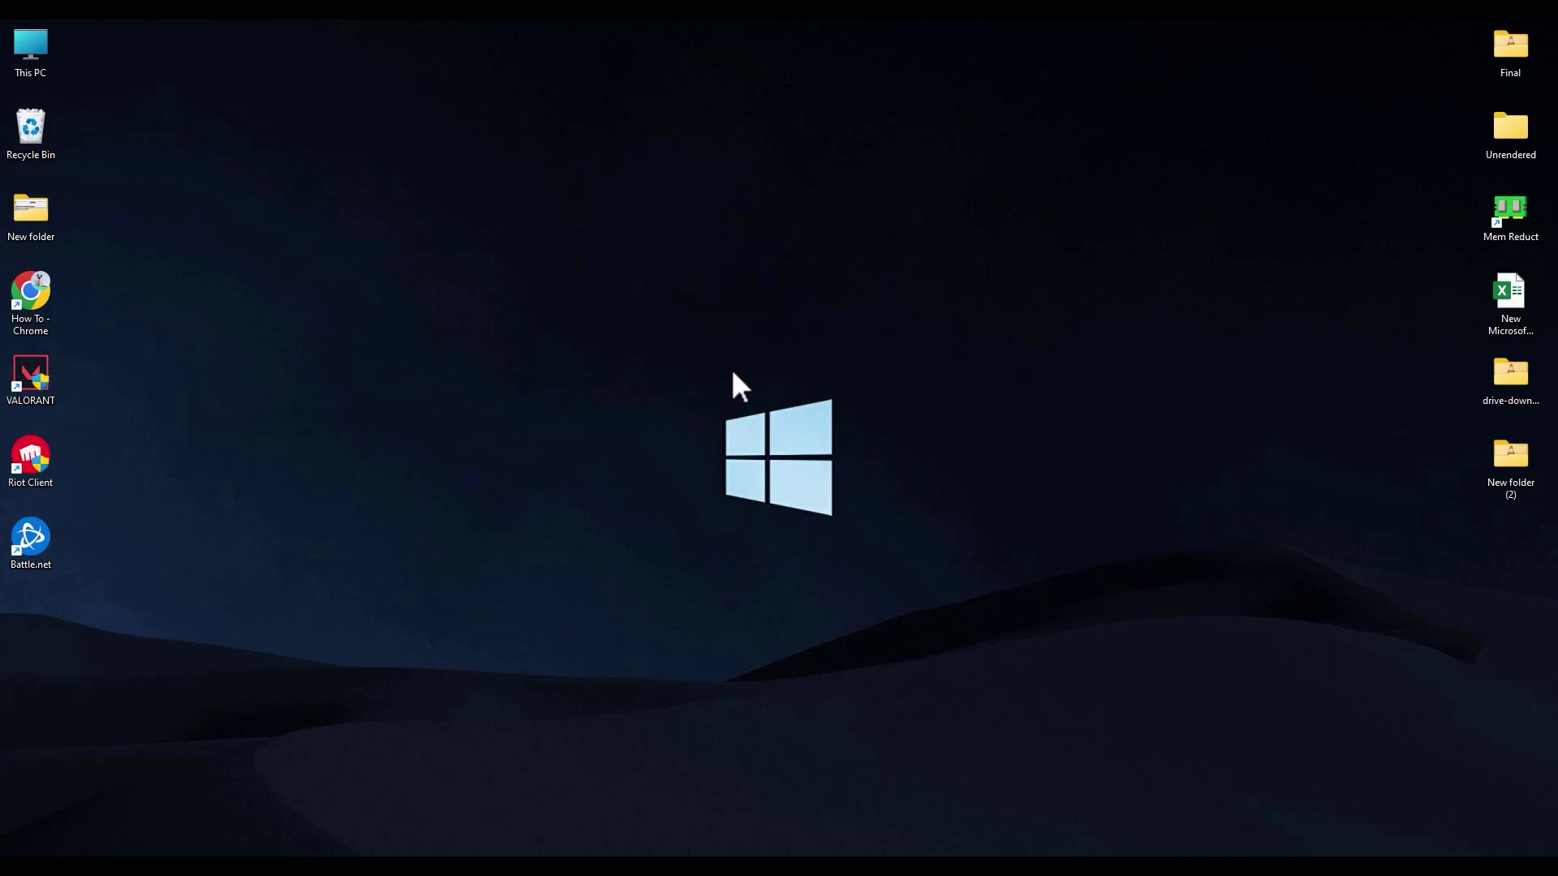
key(ctrl+shift+Escape)
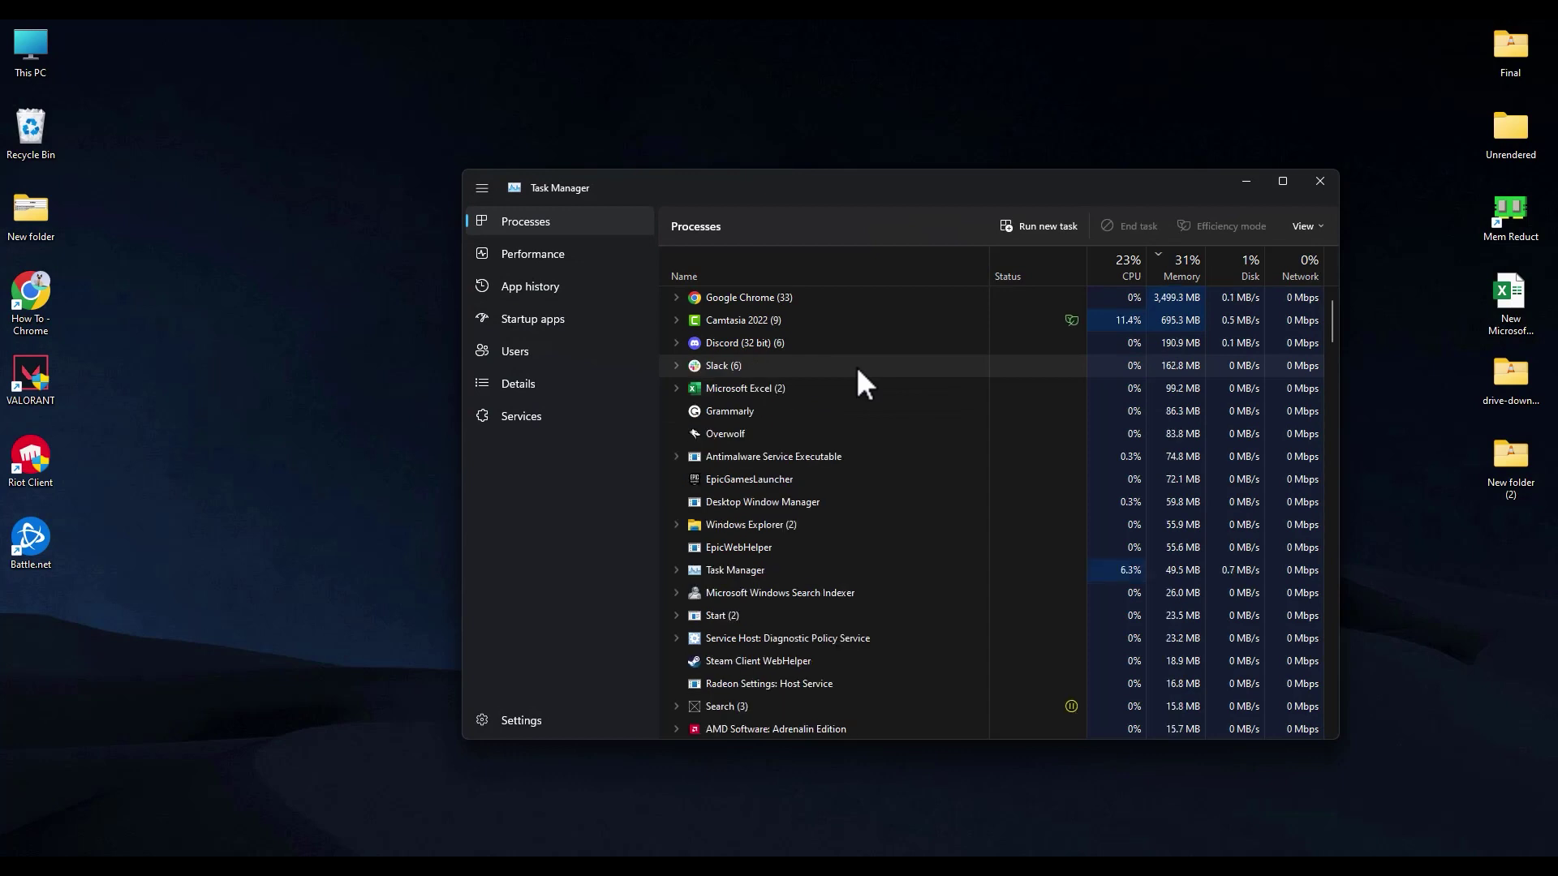
scroll(856, 367, down, 10)
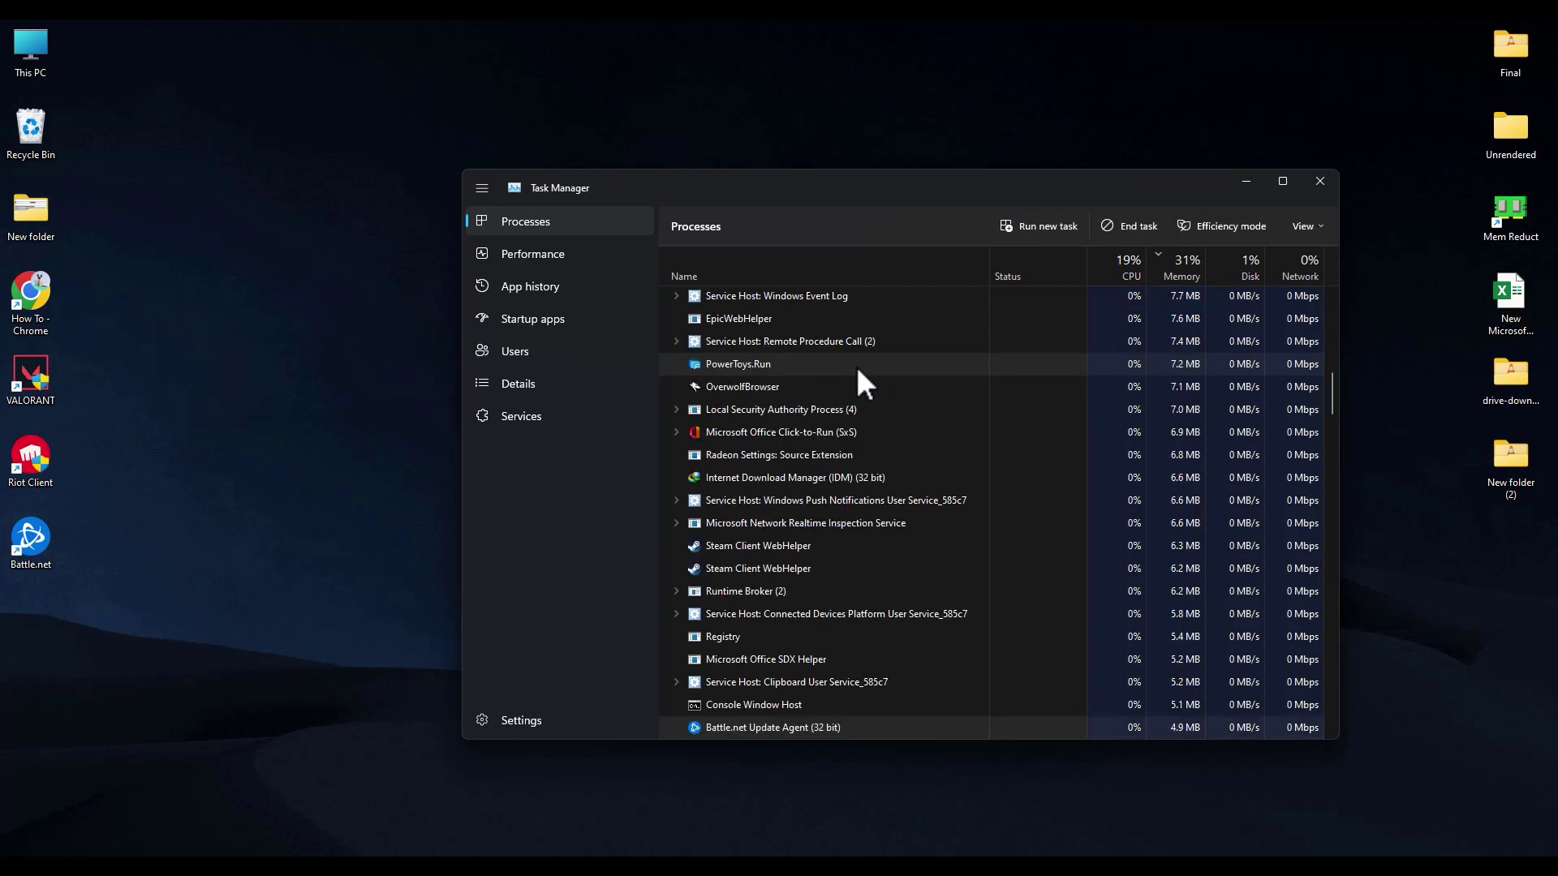
scroll(802, 709, down, 1)
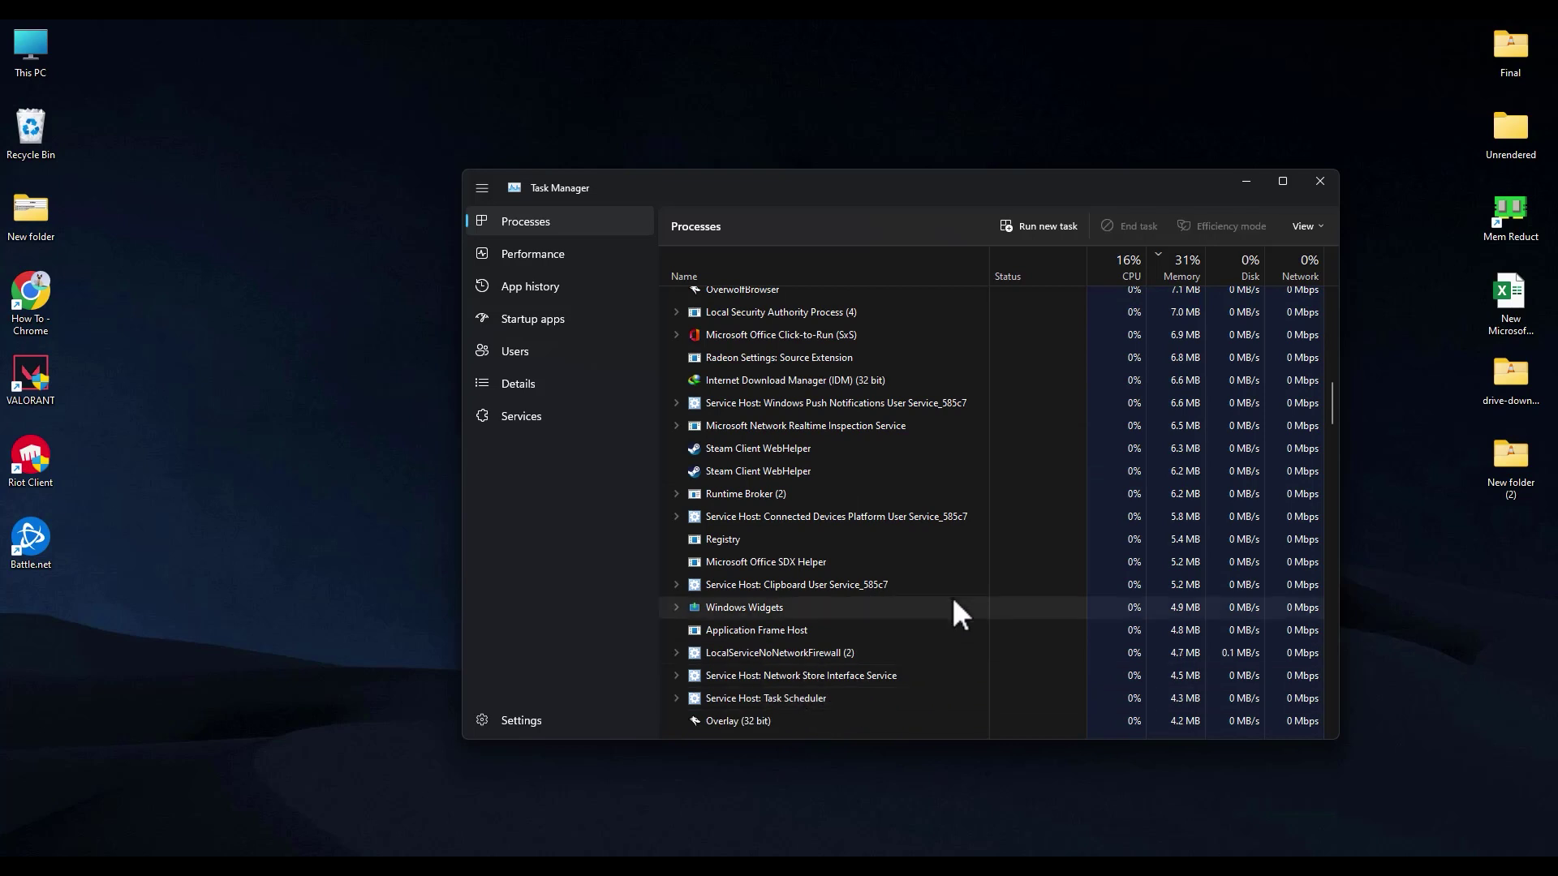
scroll(1006, 438, up, 10)
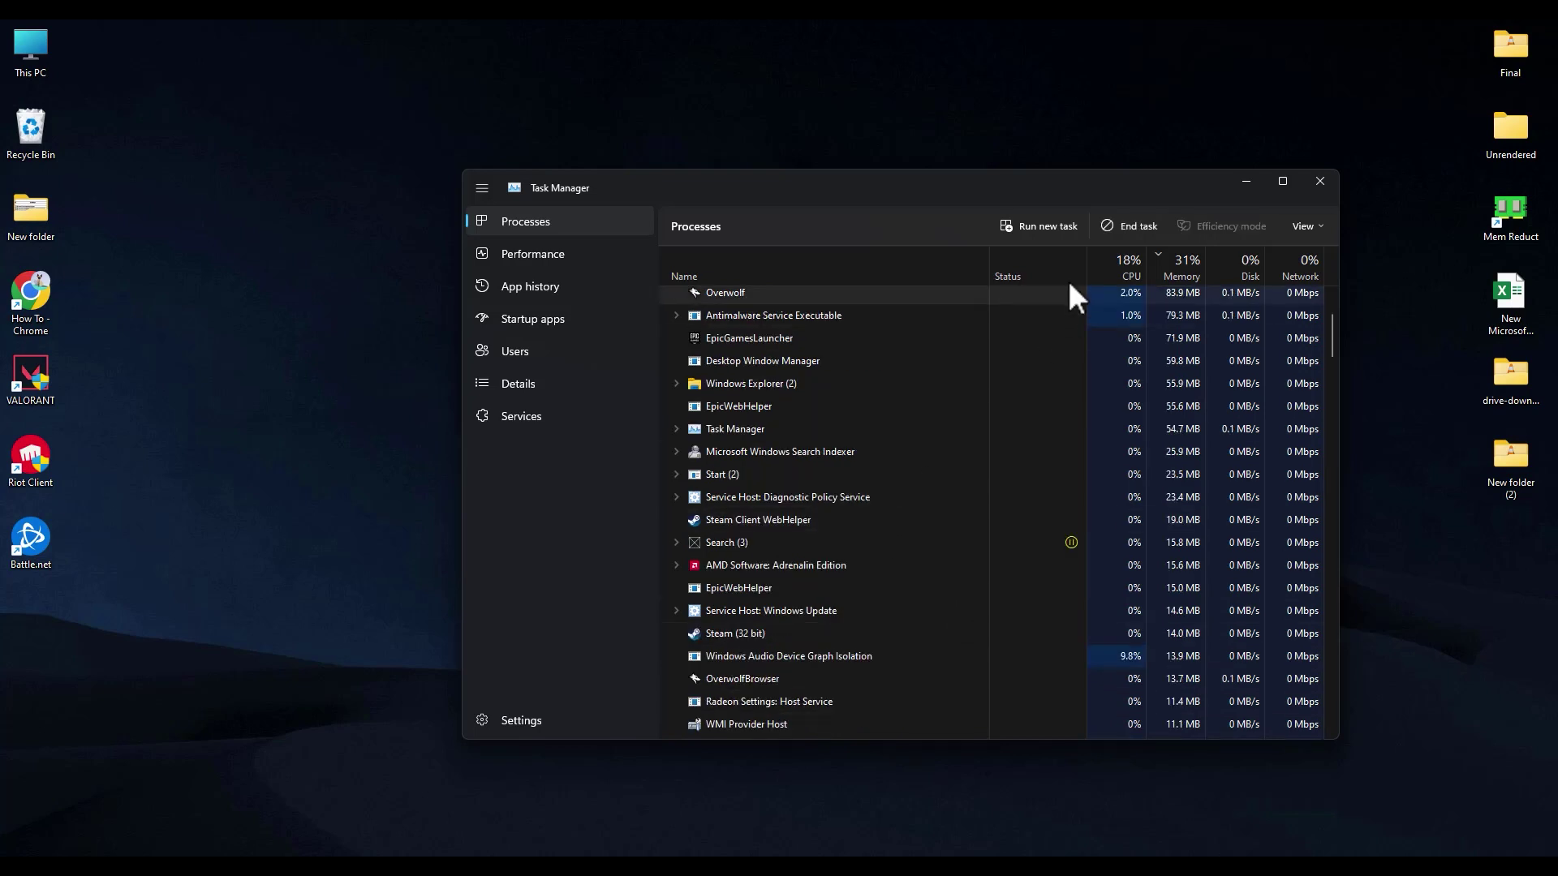
click(1322, 181)
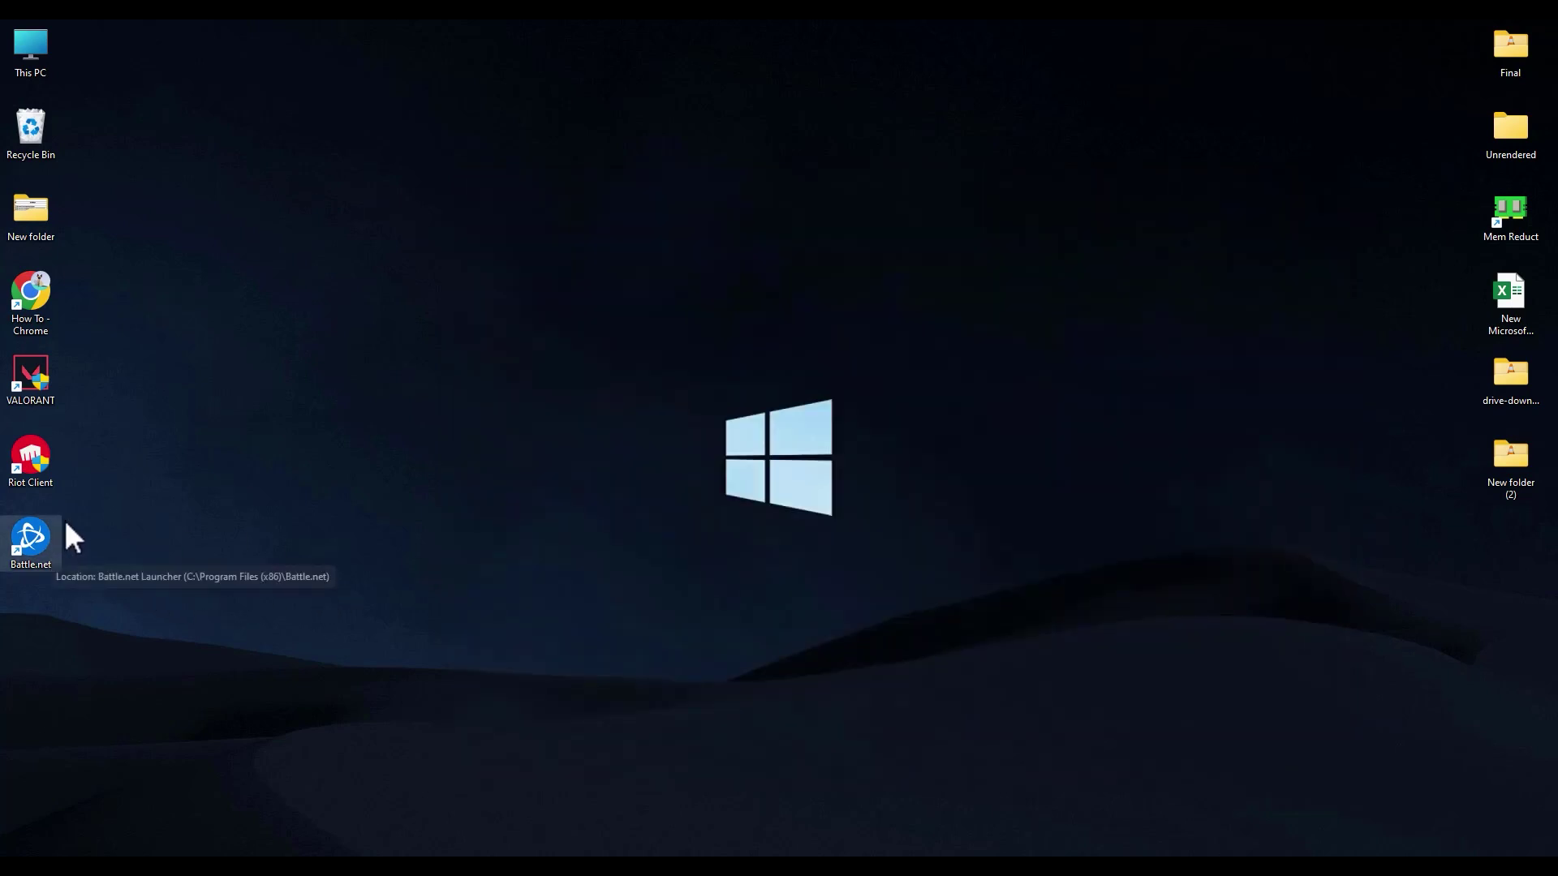
Make Battle.net run as administrator for all users, in Windows 8 compatibility mode, fullscreen optimizations off.
right_click(27, 537)
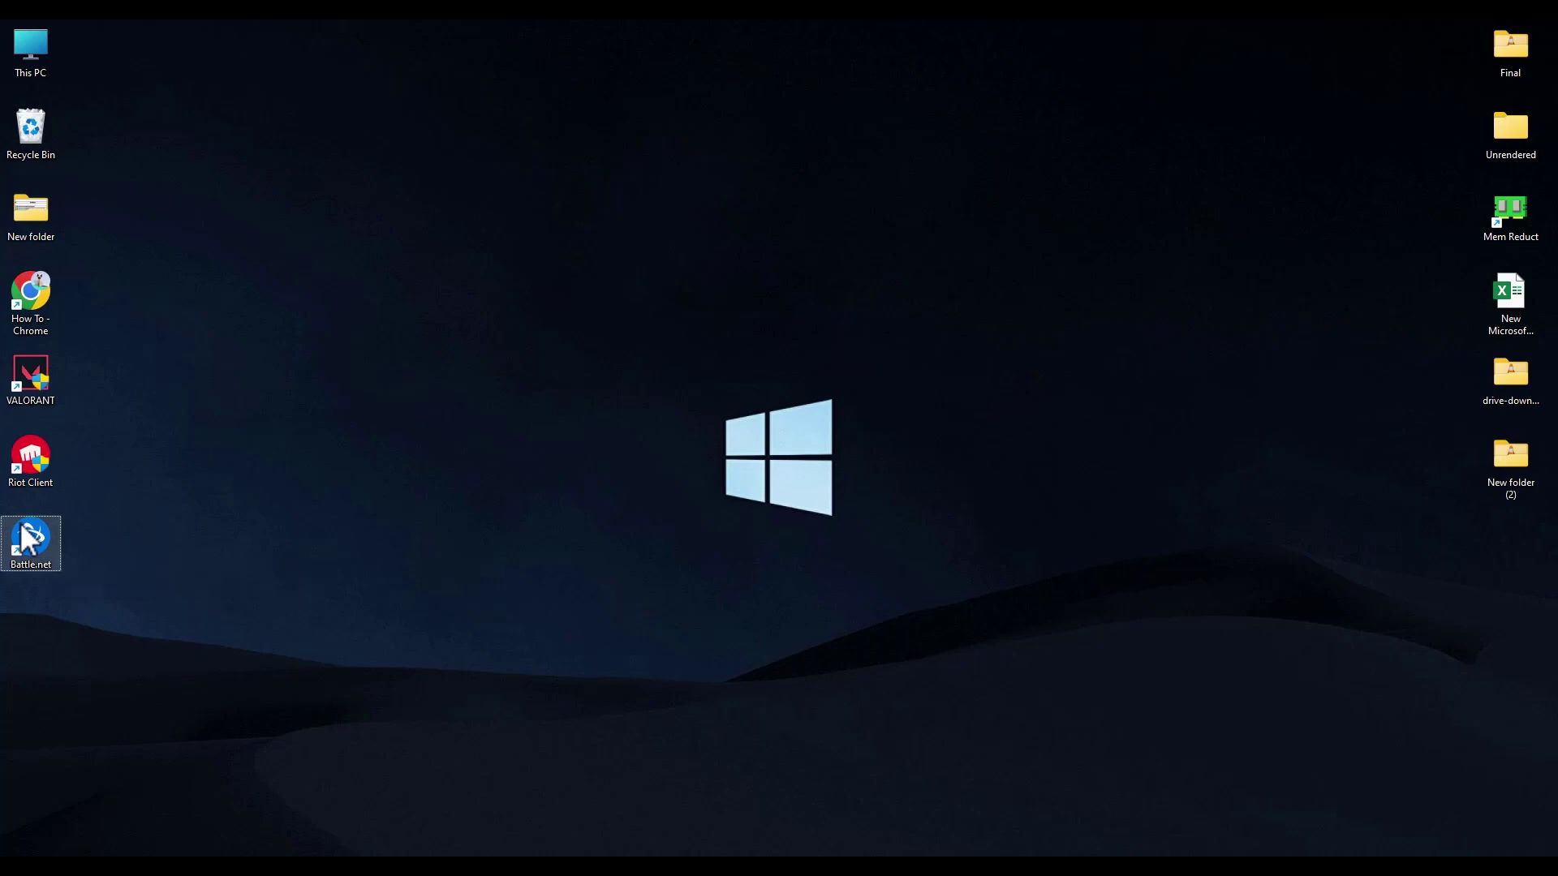
click(138, 509)
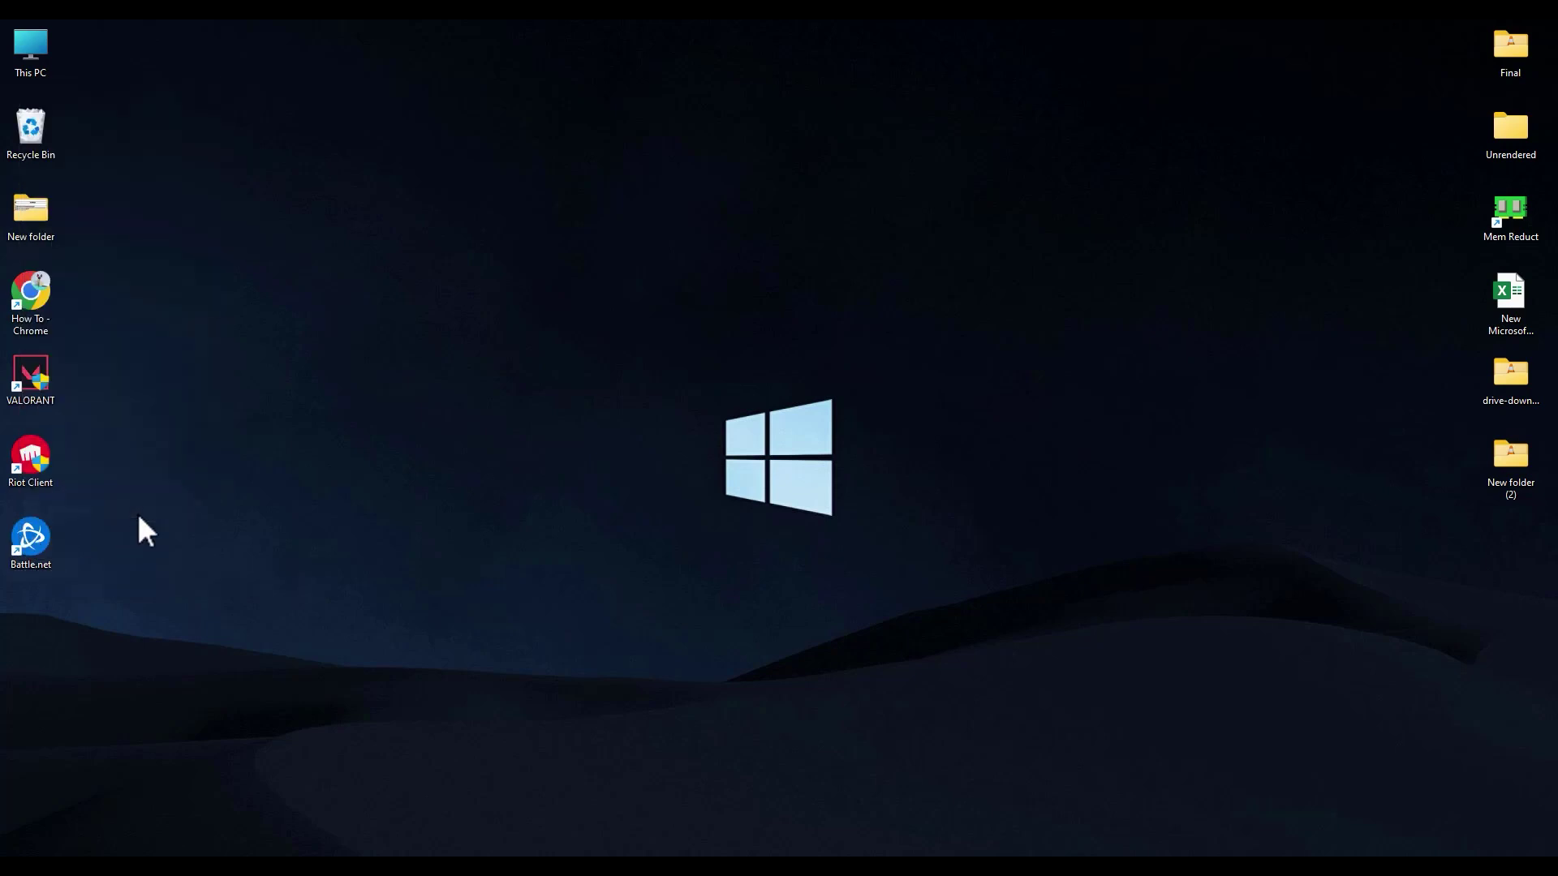
drag(138, 420, 546, 299)
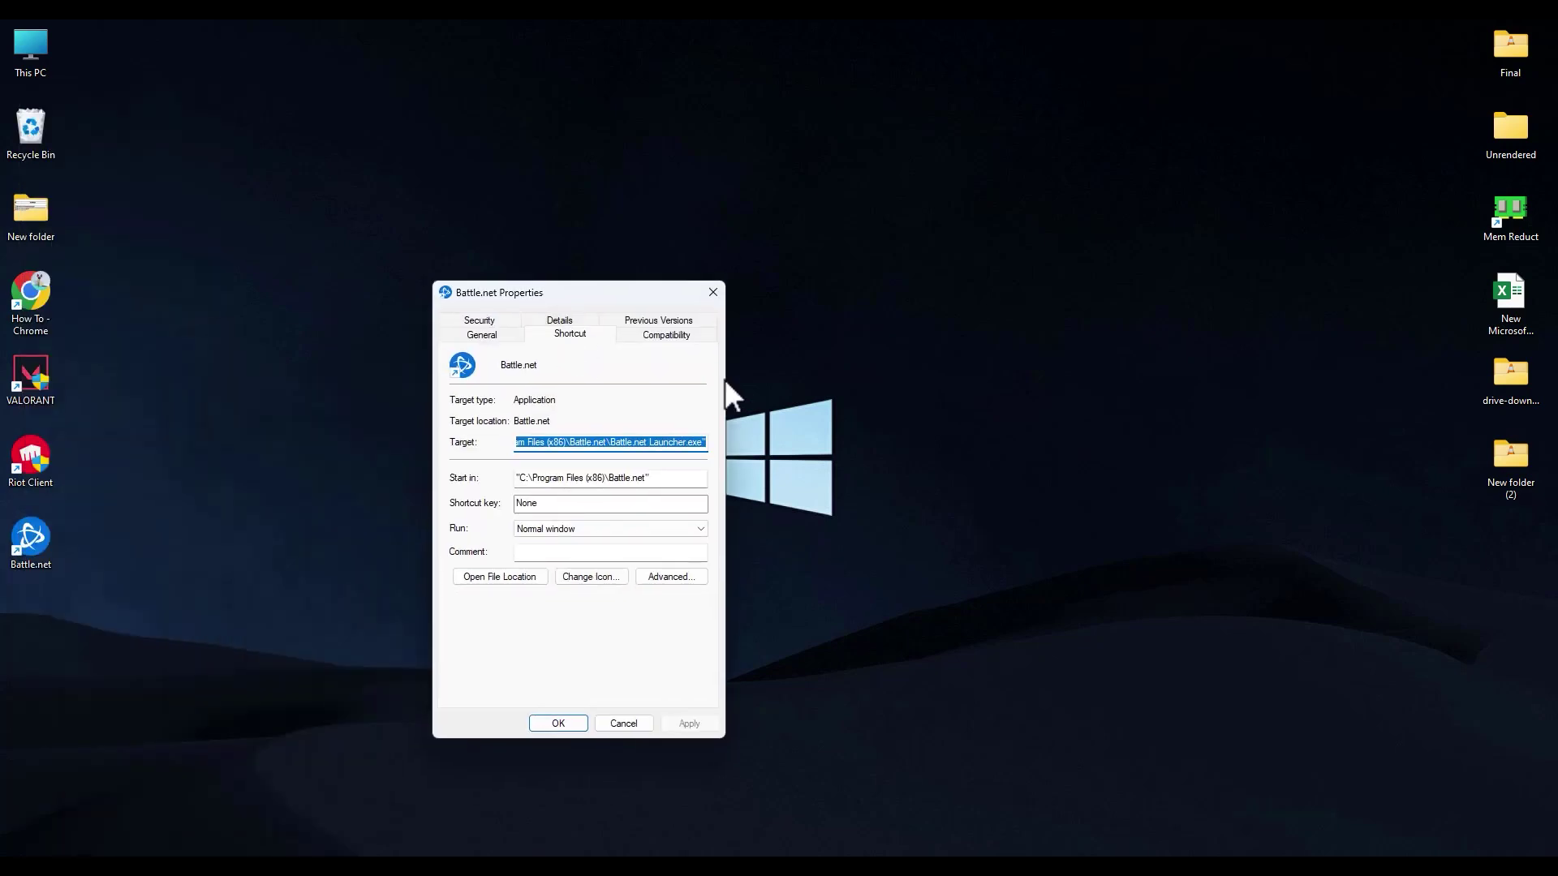
click(668, 336)
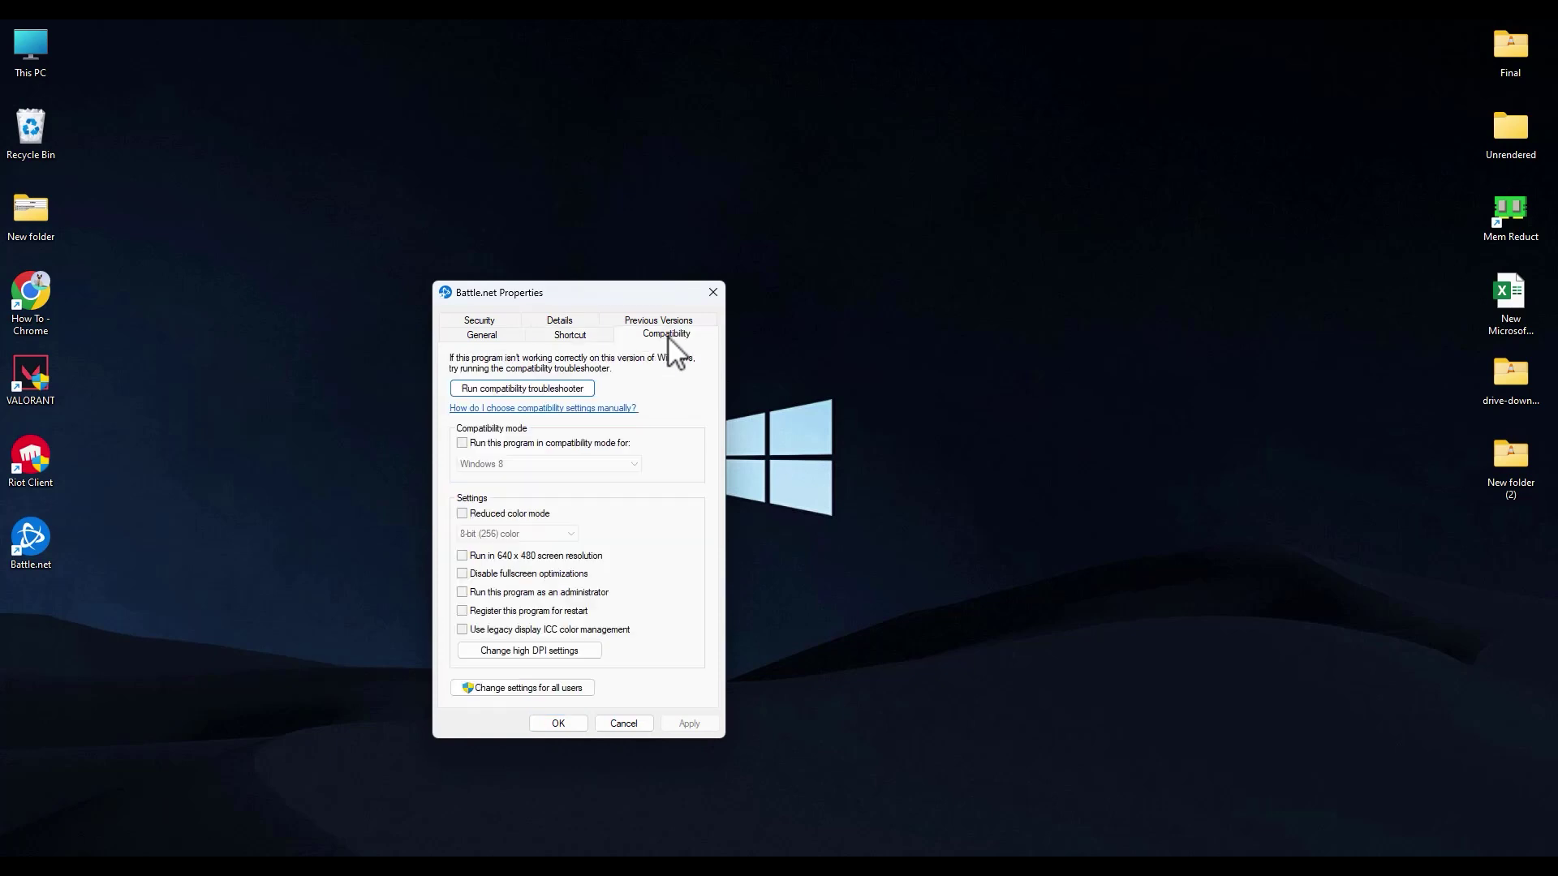
click(503, 688)
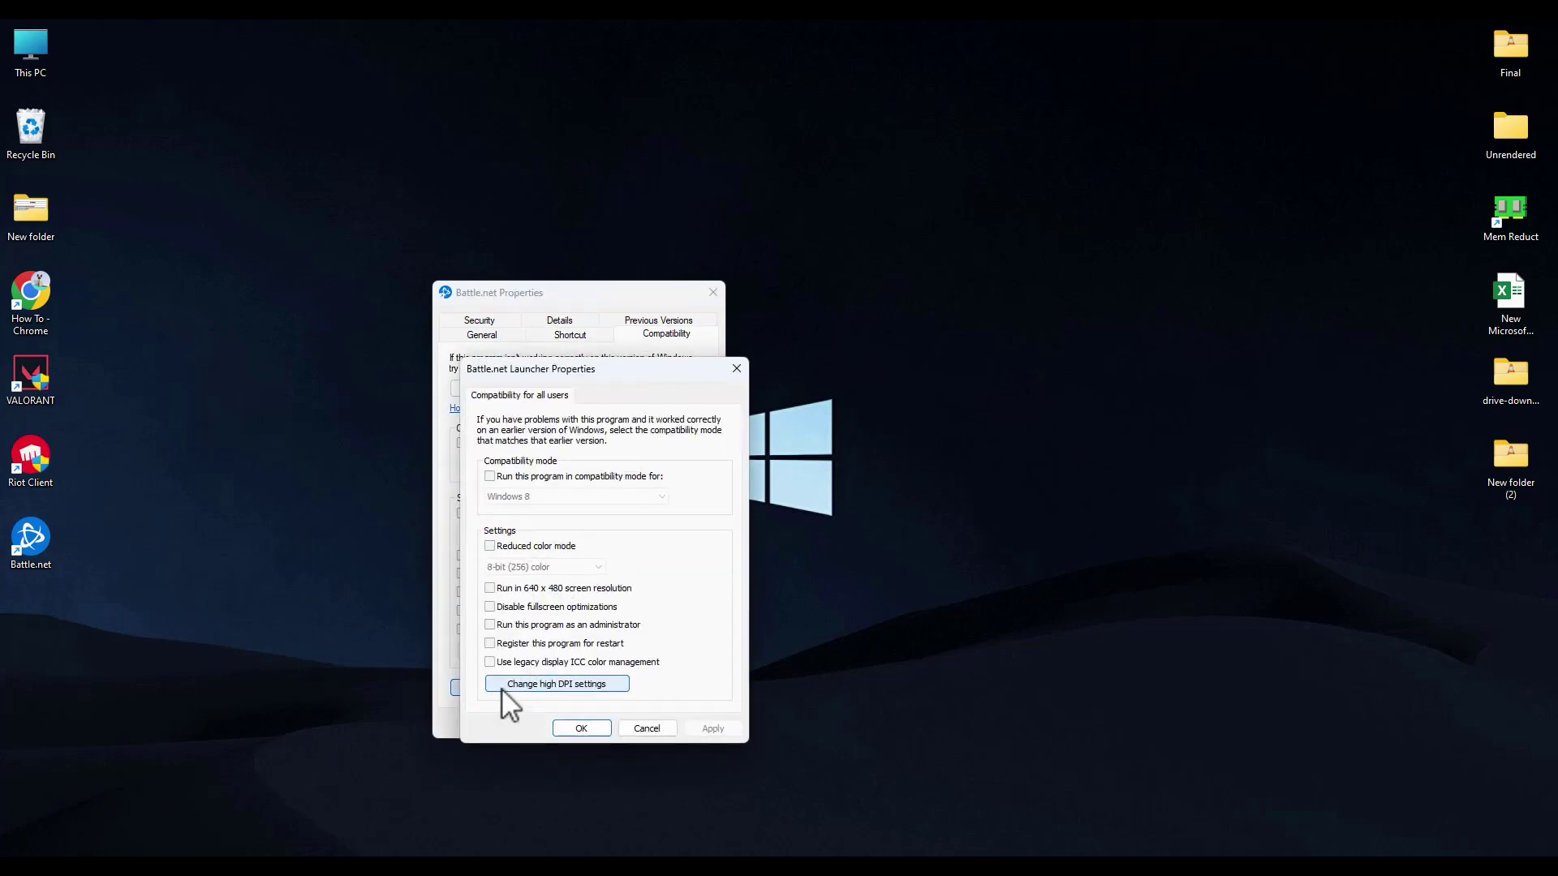
click(518, 623)
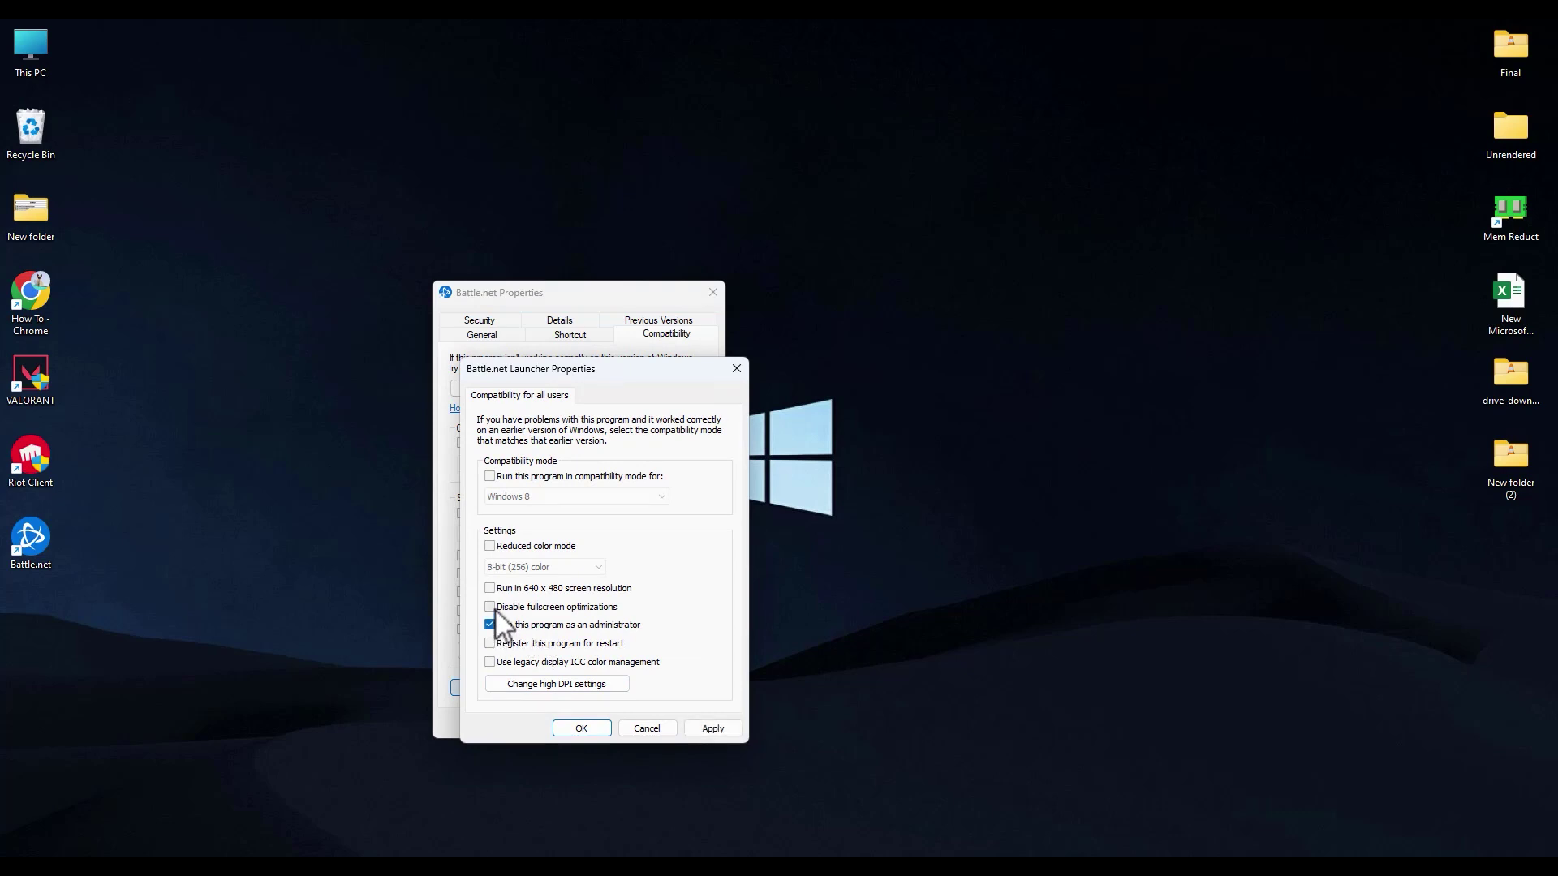
click(527, 479)
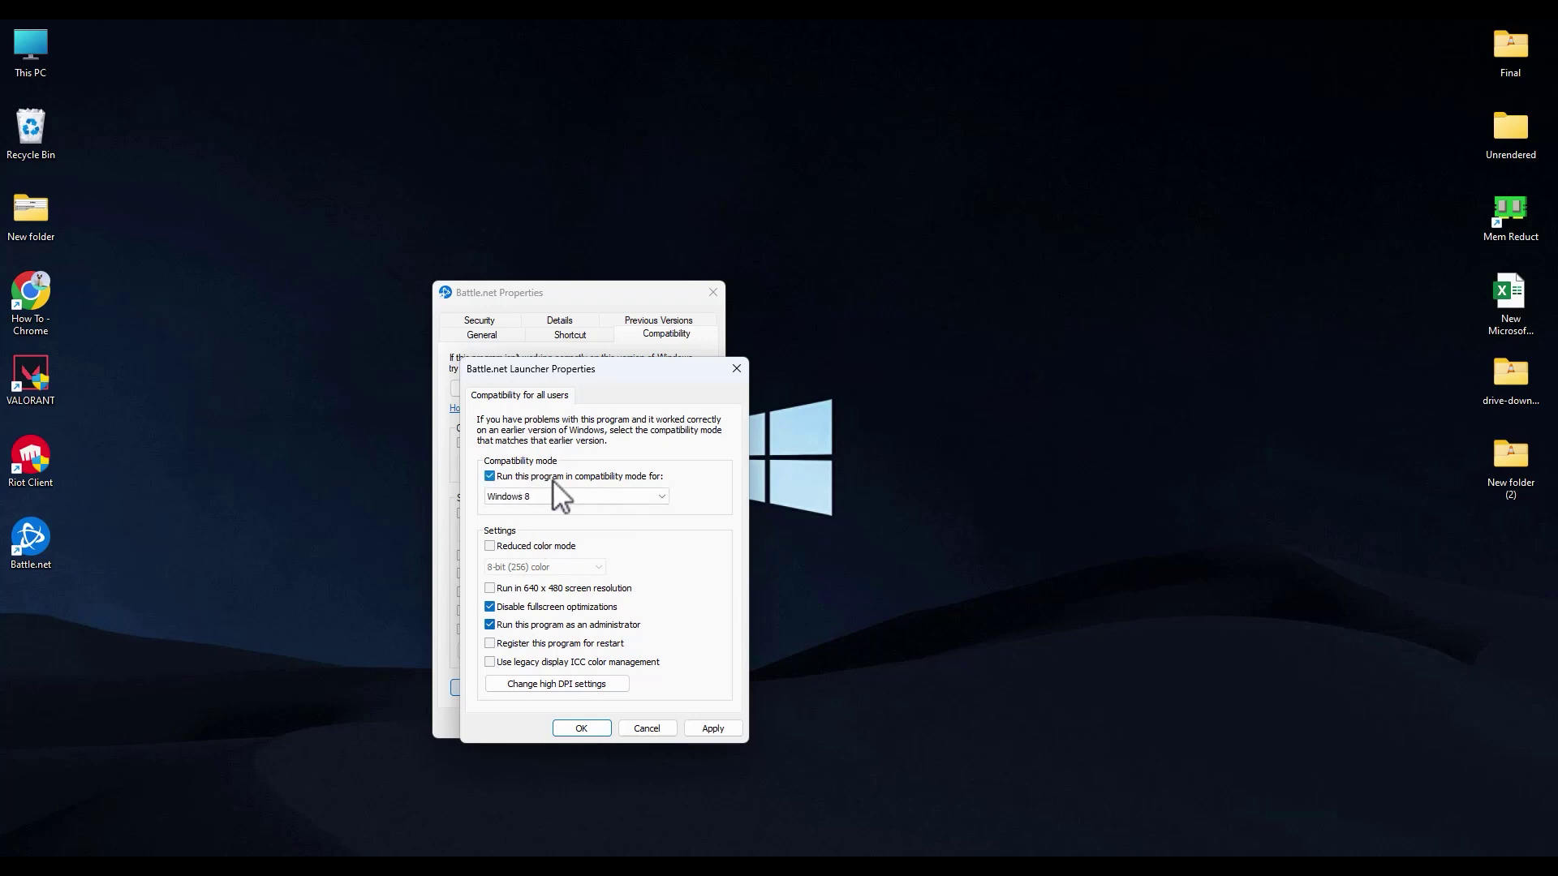
click(659, 495)
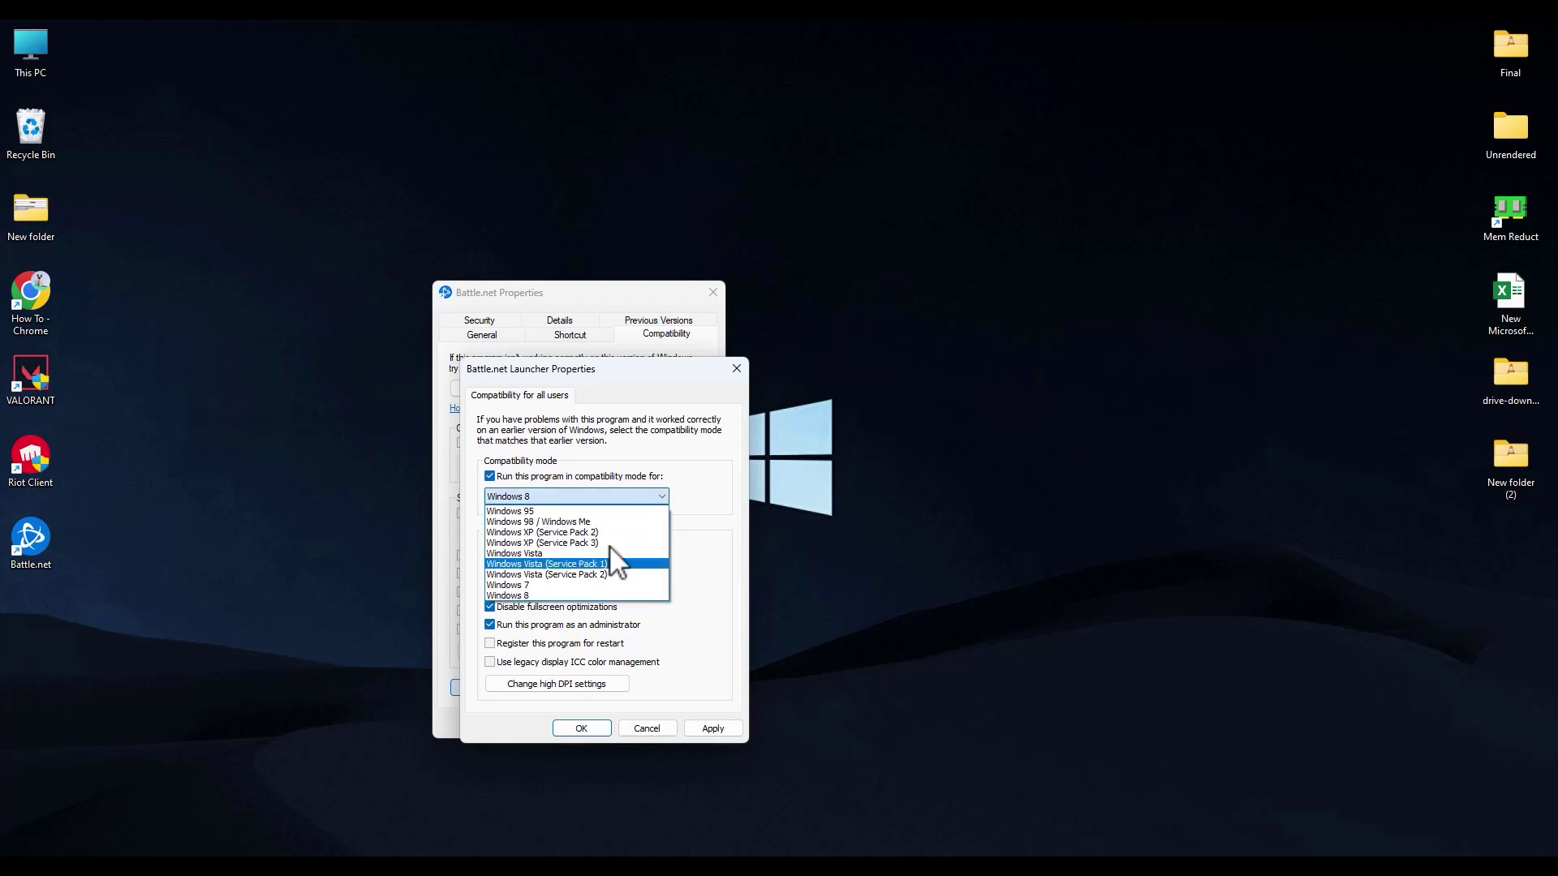
click(587, 594)
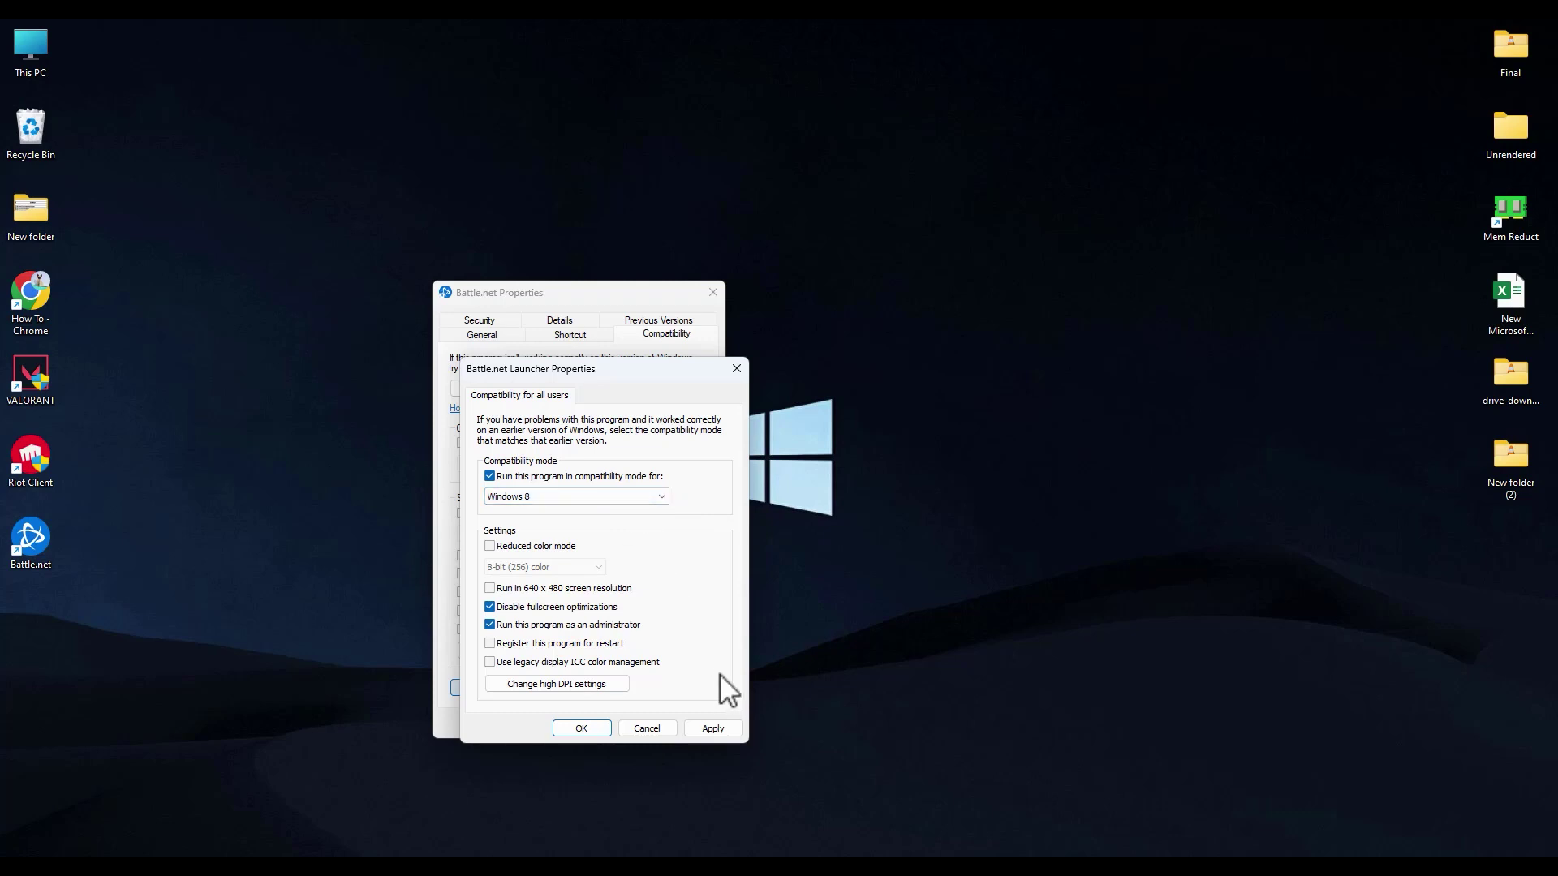
click(576, 732)
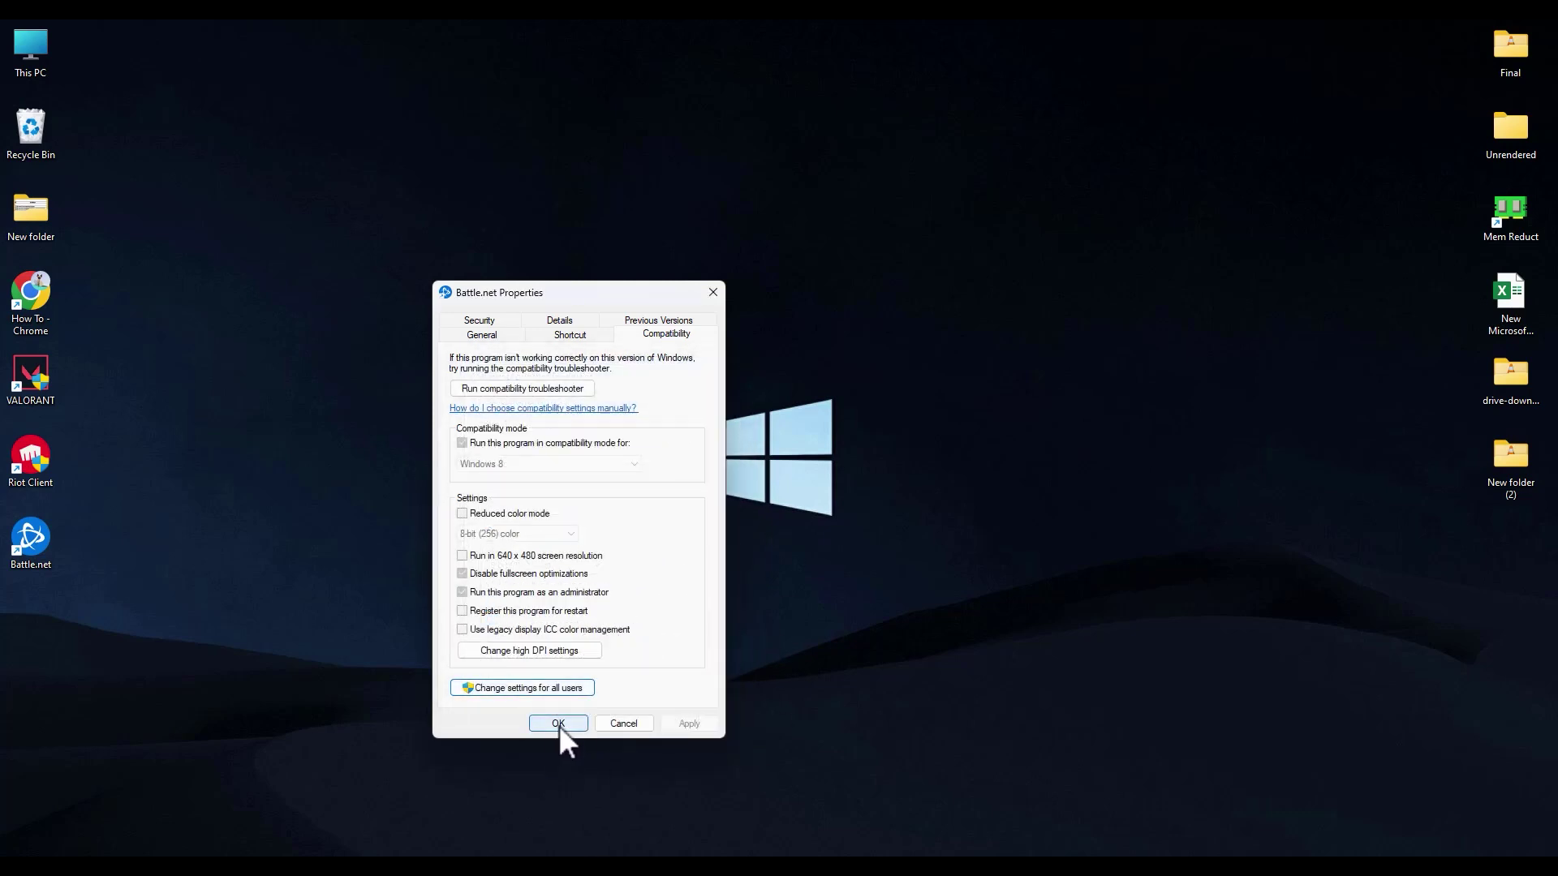
click(558, 724)
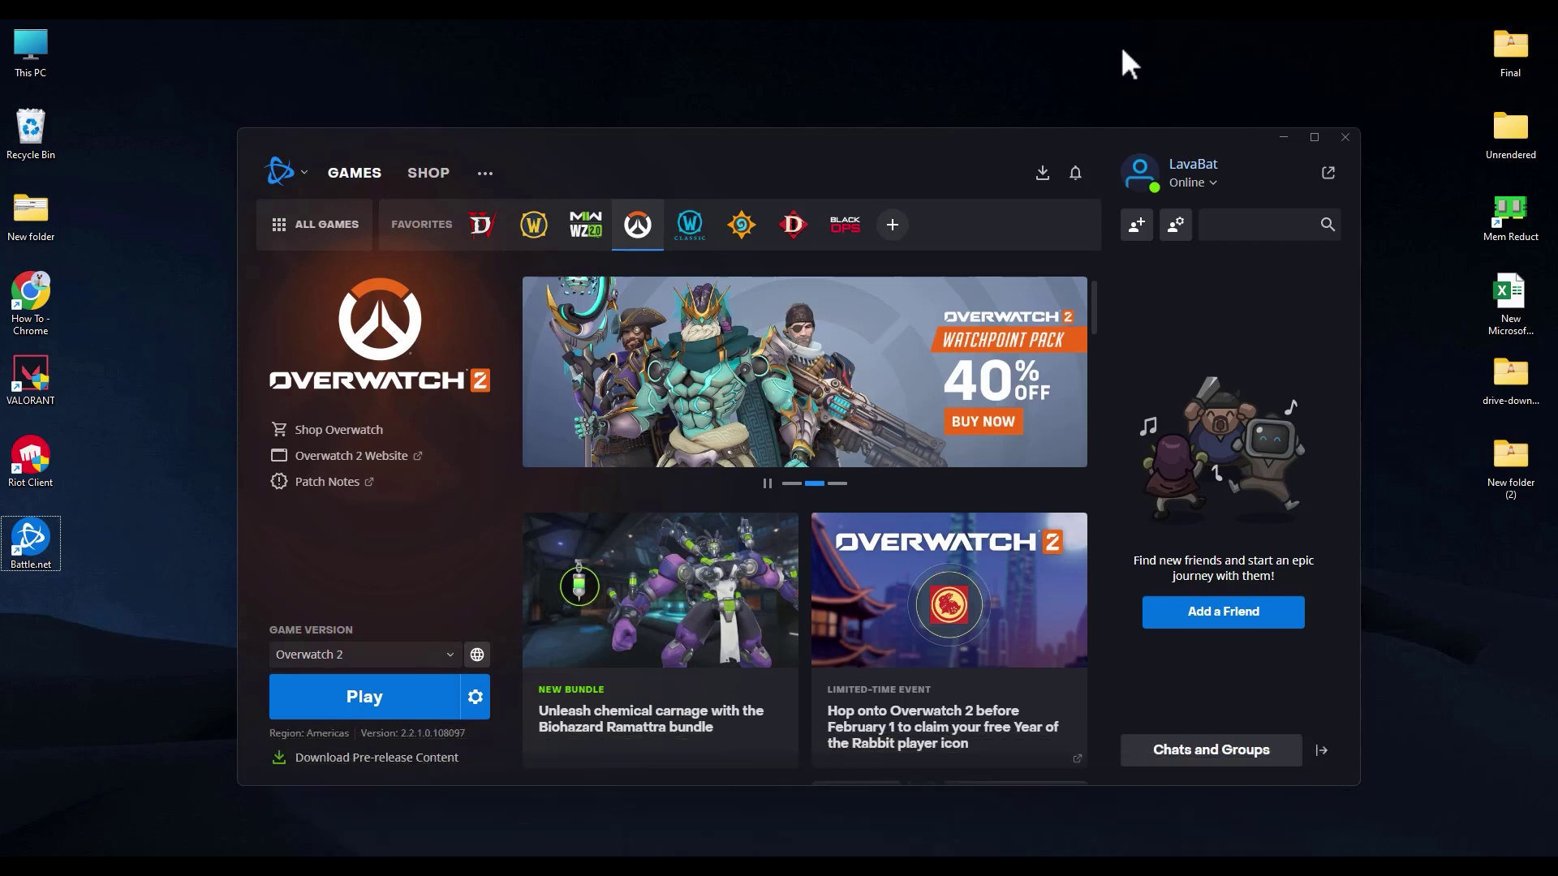
Search Windows for 'firewall' and open Windows Defender Firewall in Control Panel.
key(super)
click(750, 307)
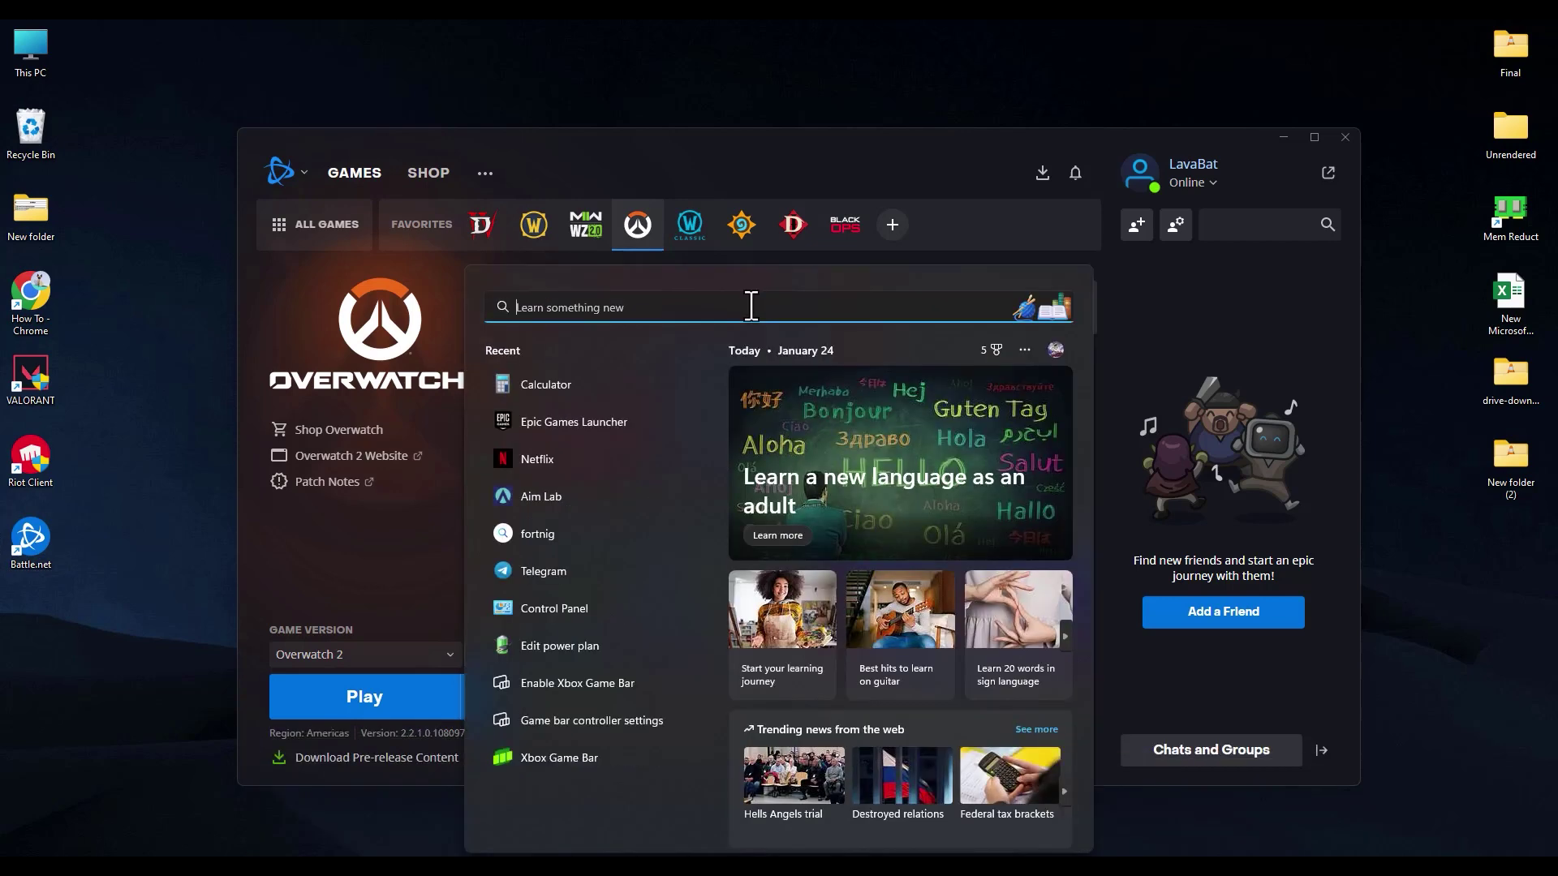
text(fire)
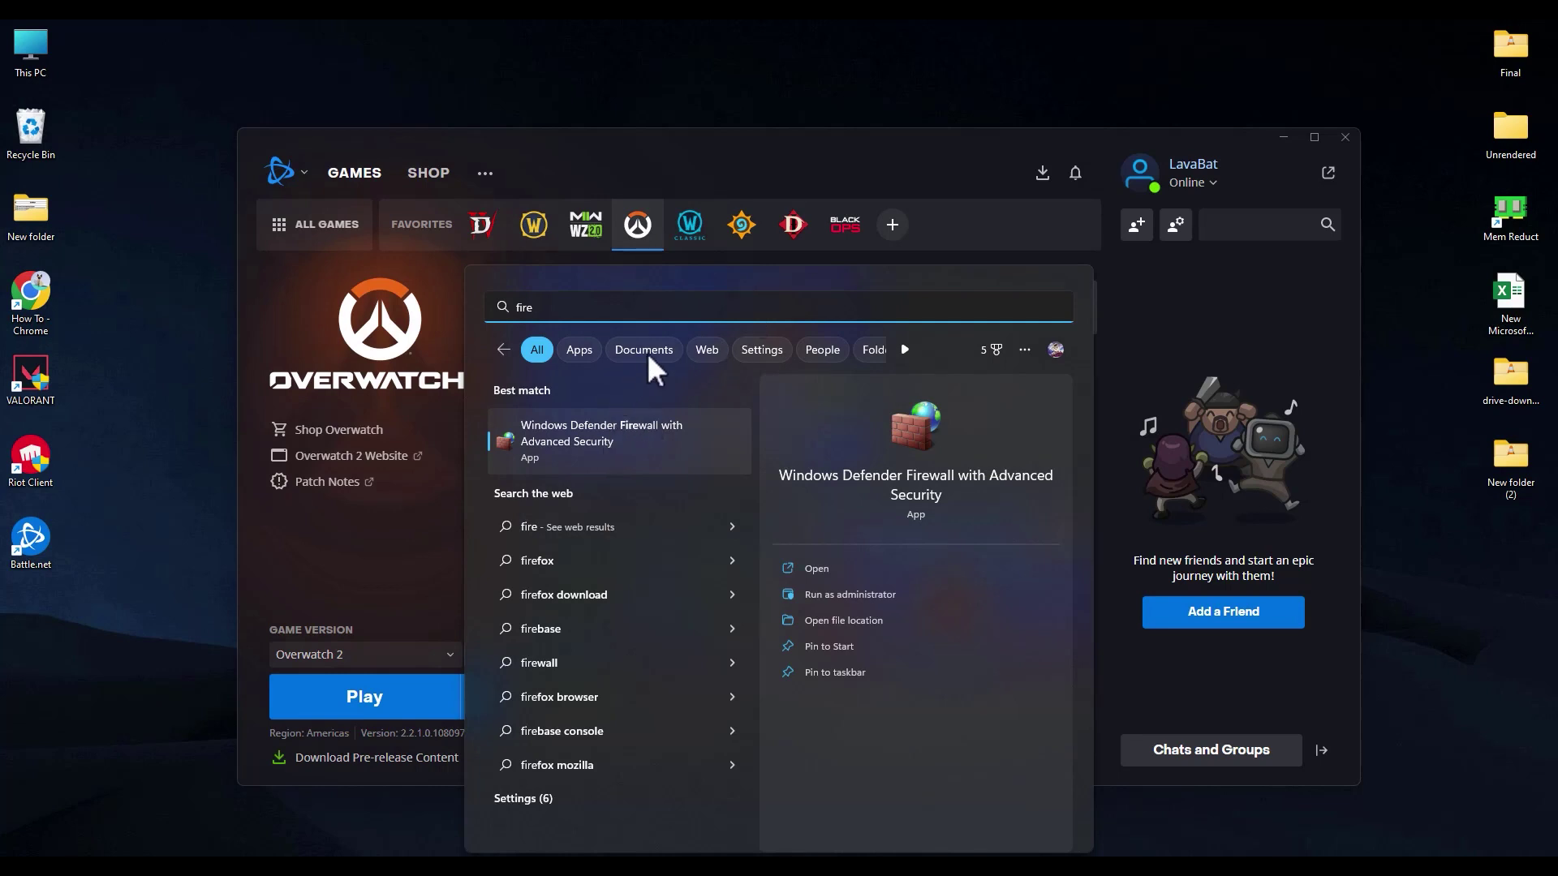
text(wall)
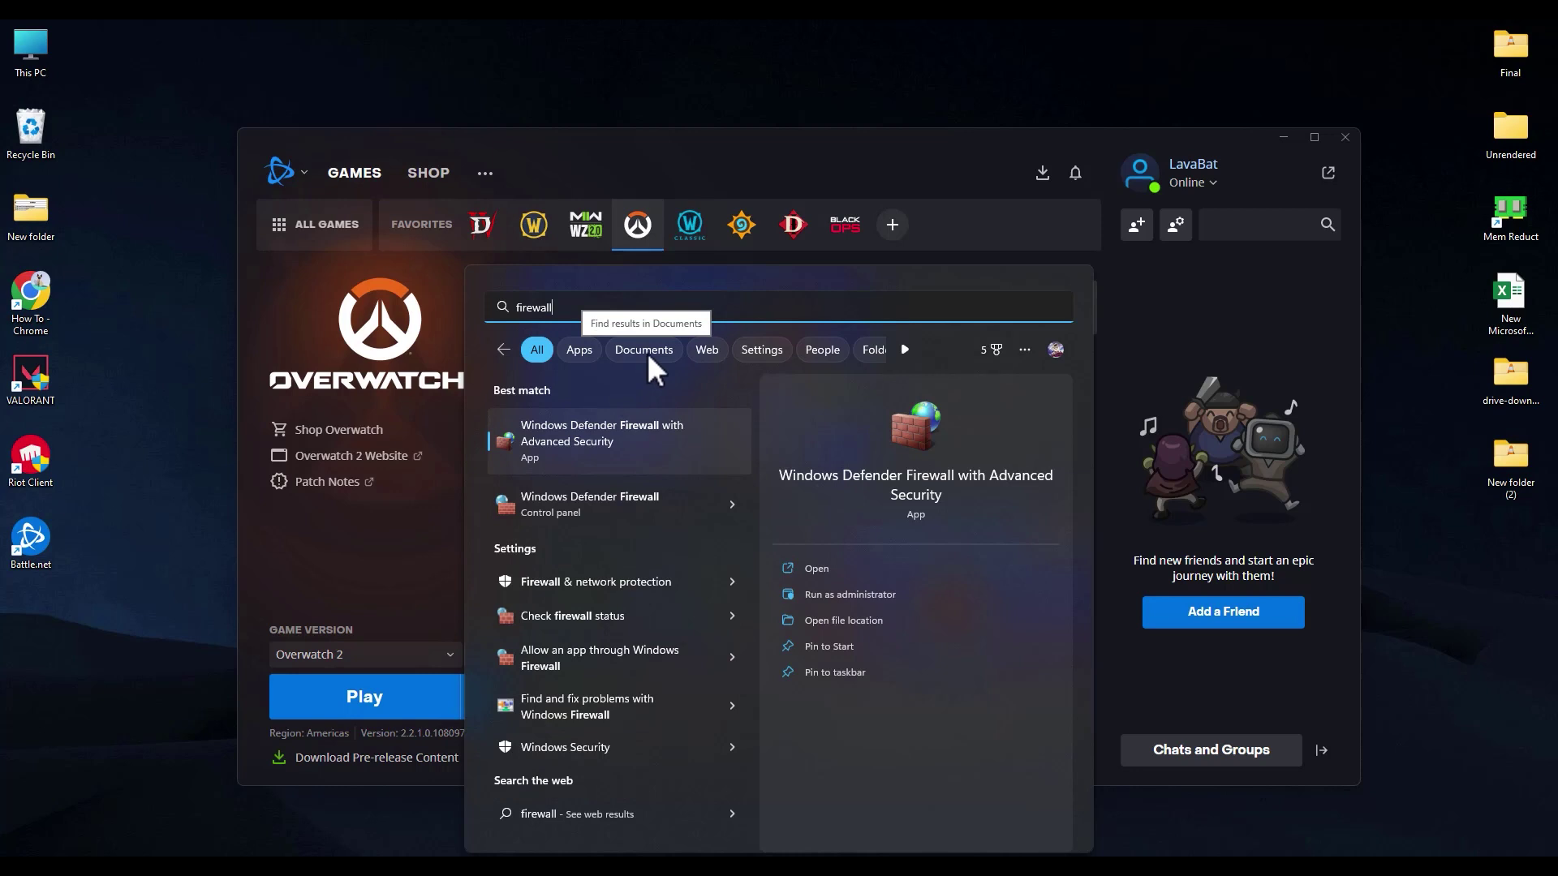
click(621, 503)
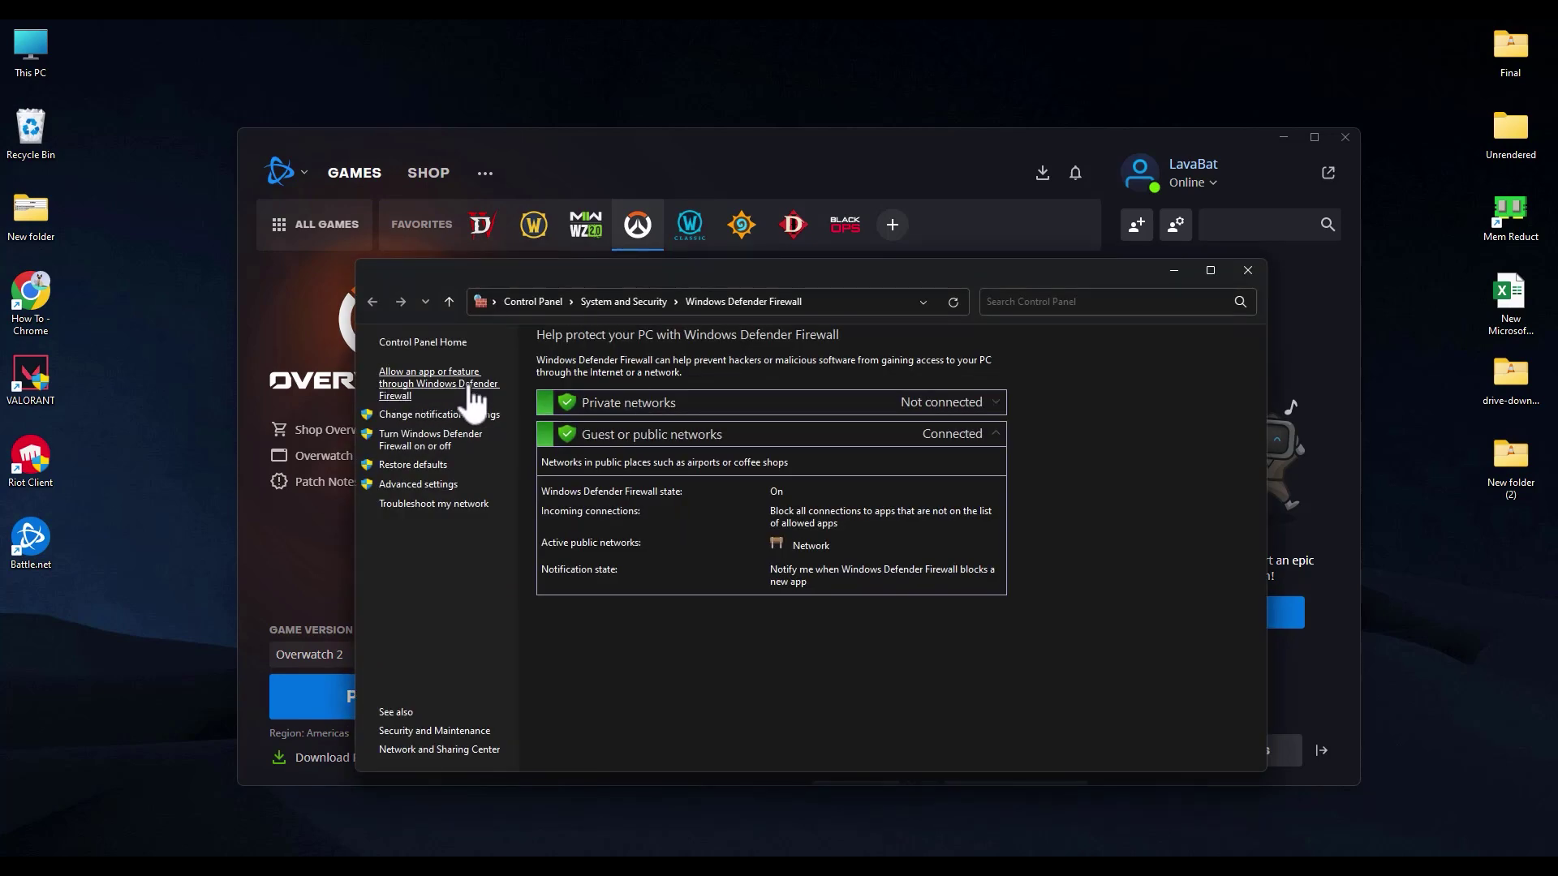
Check the O entries in the firewall's allowed-apps list, then start adding another app.
click(473, 398)
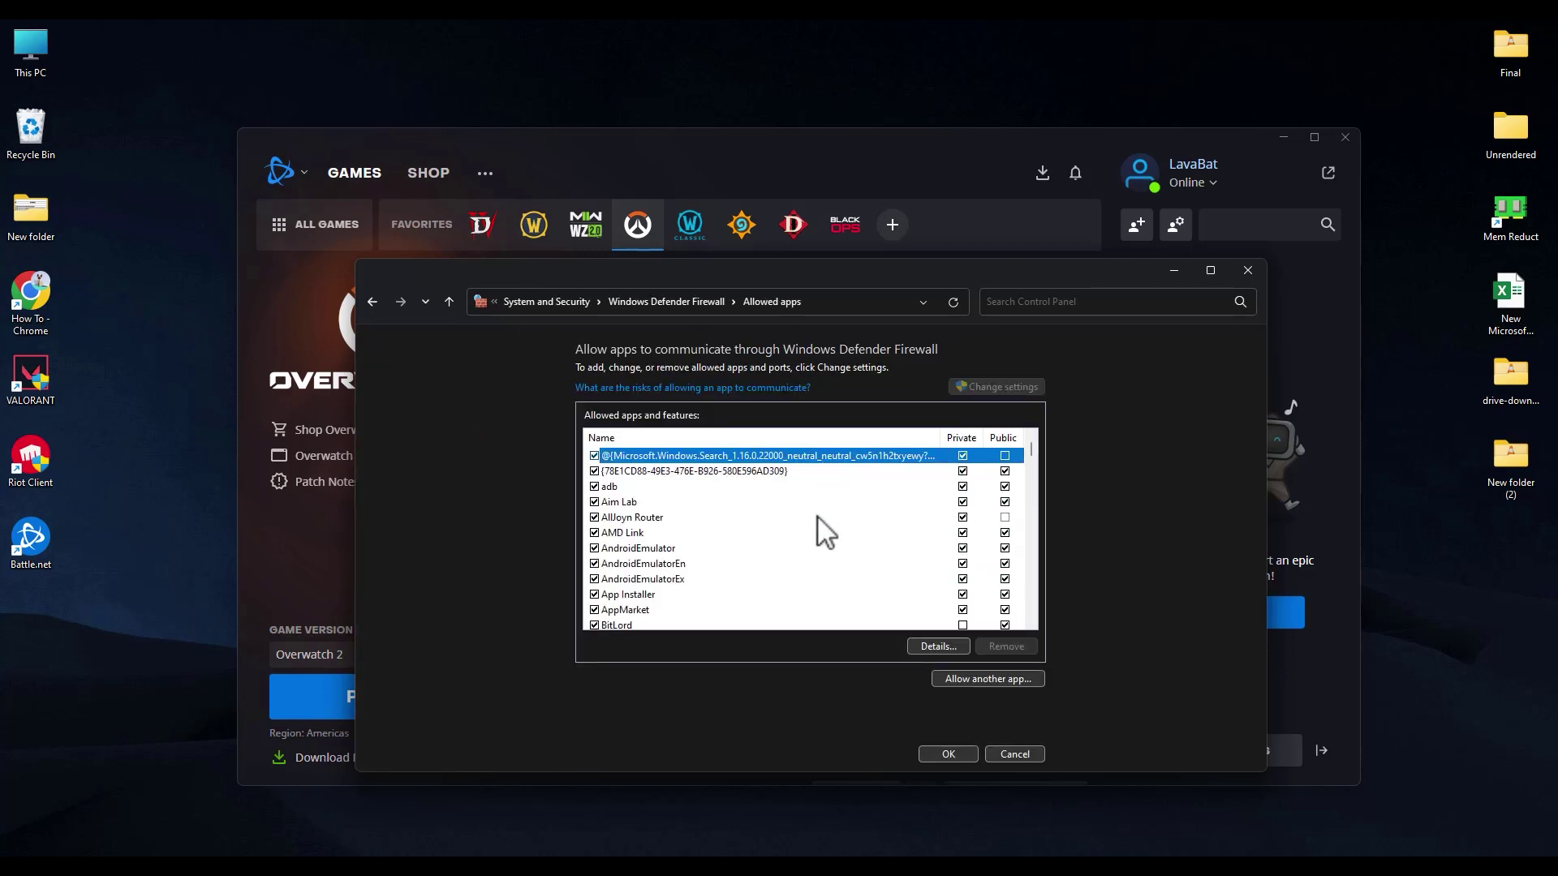
click(743, 518)
key(o)
key(Down)
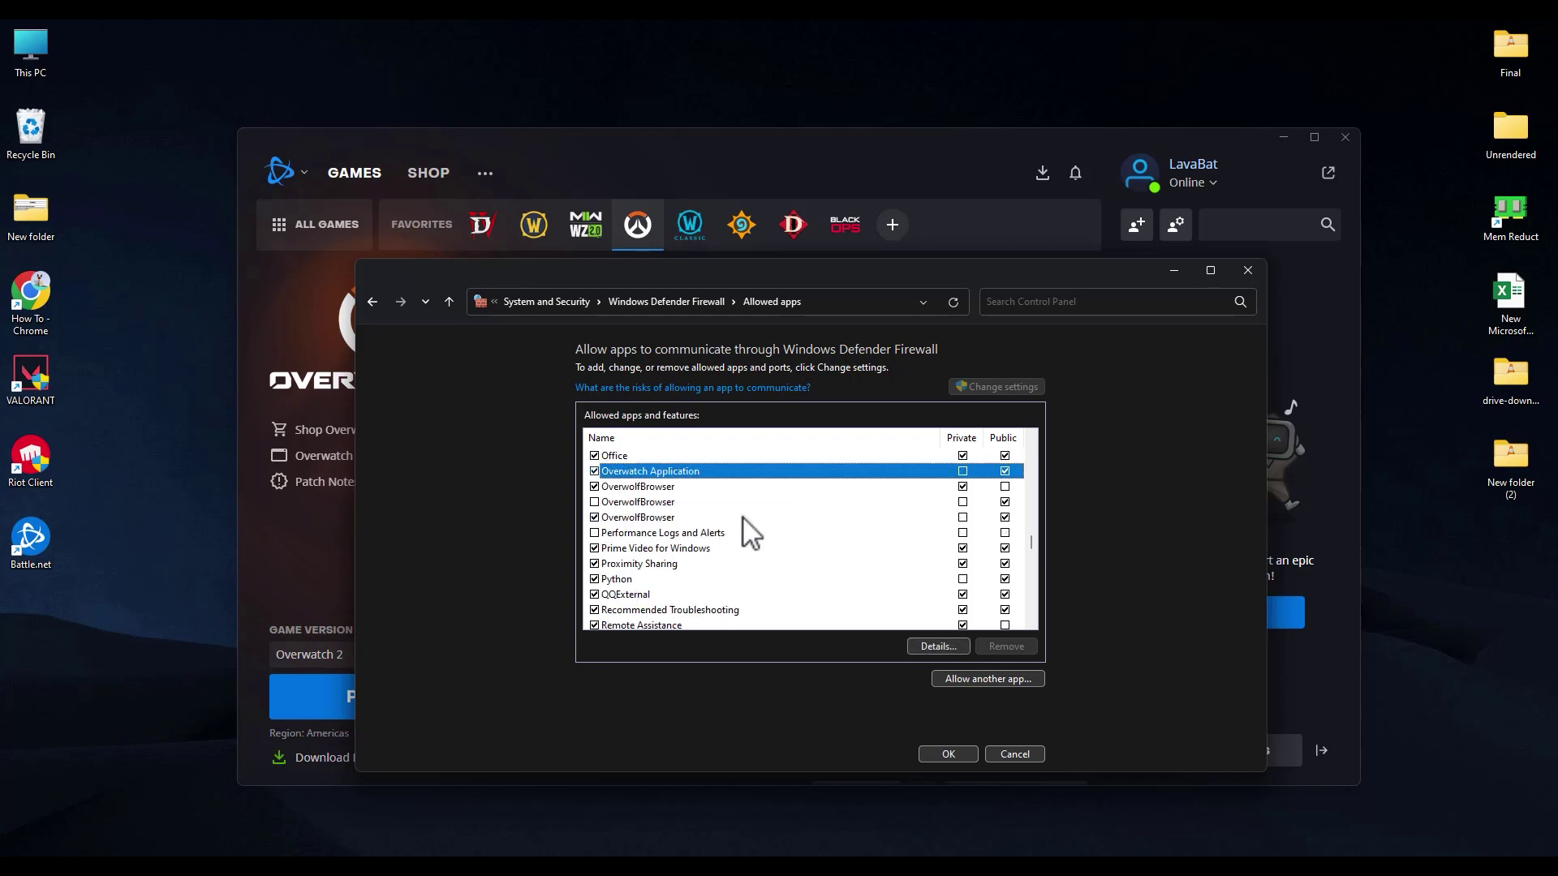
key(Down)
key(Down)
key(Up)
key(Up)
key(Up)
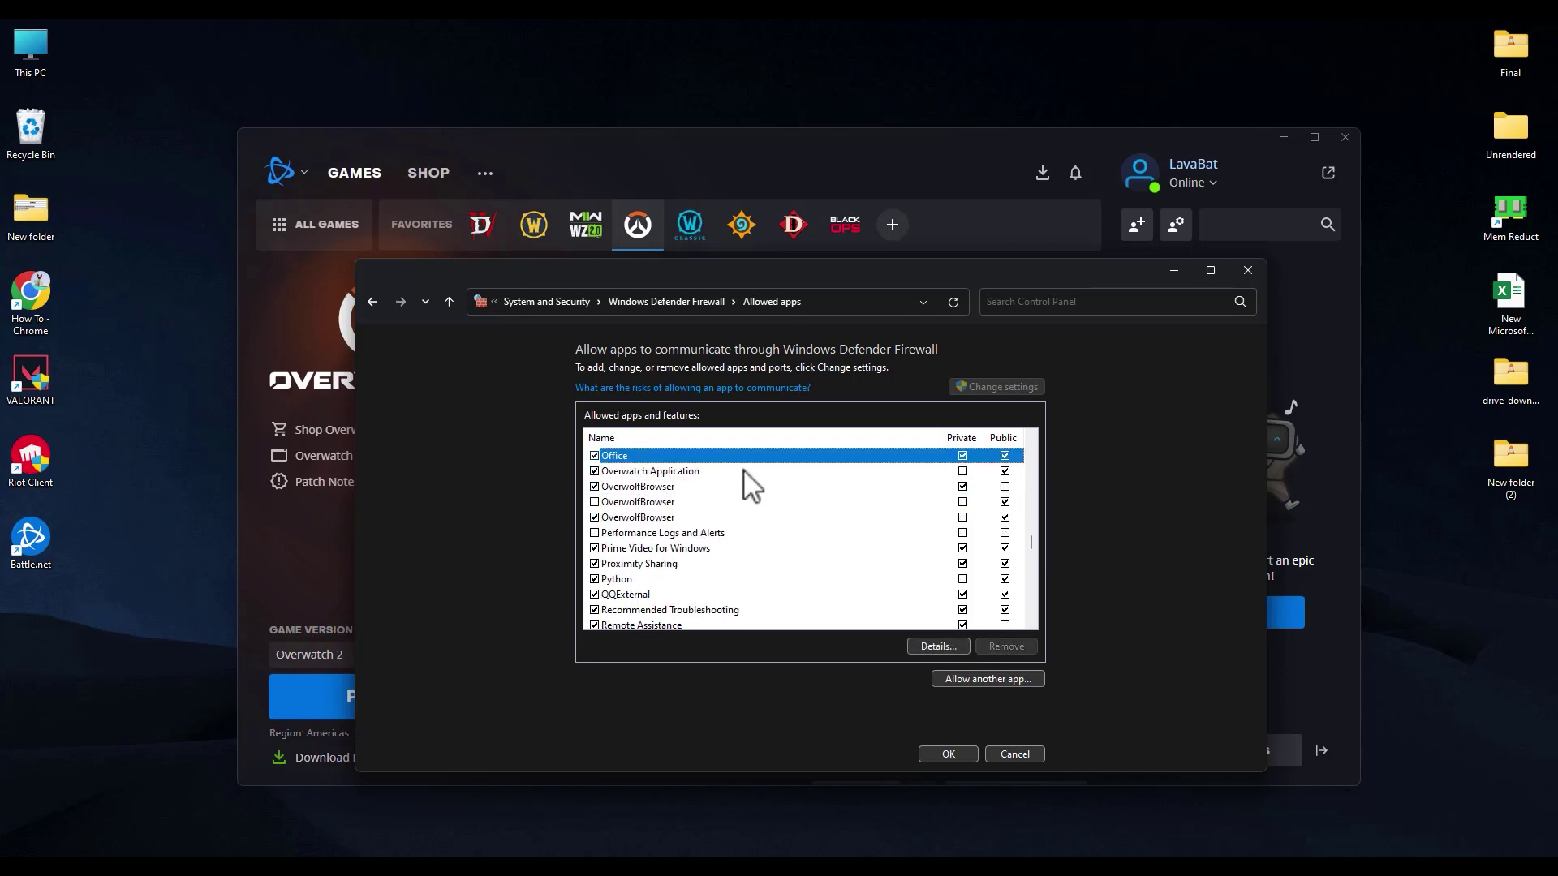
key(Down)
key(Down)
key(Down)
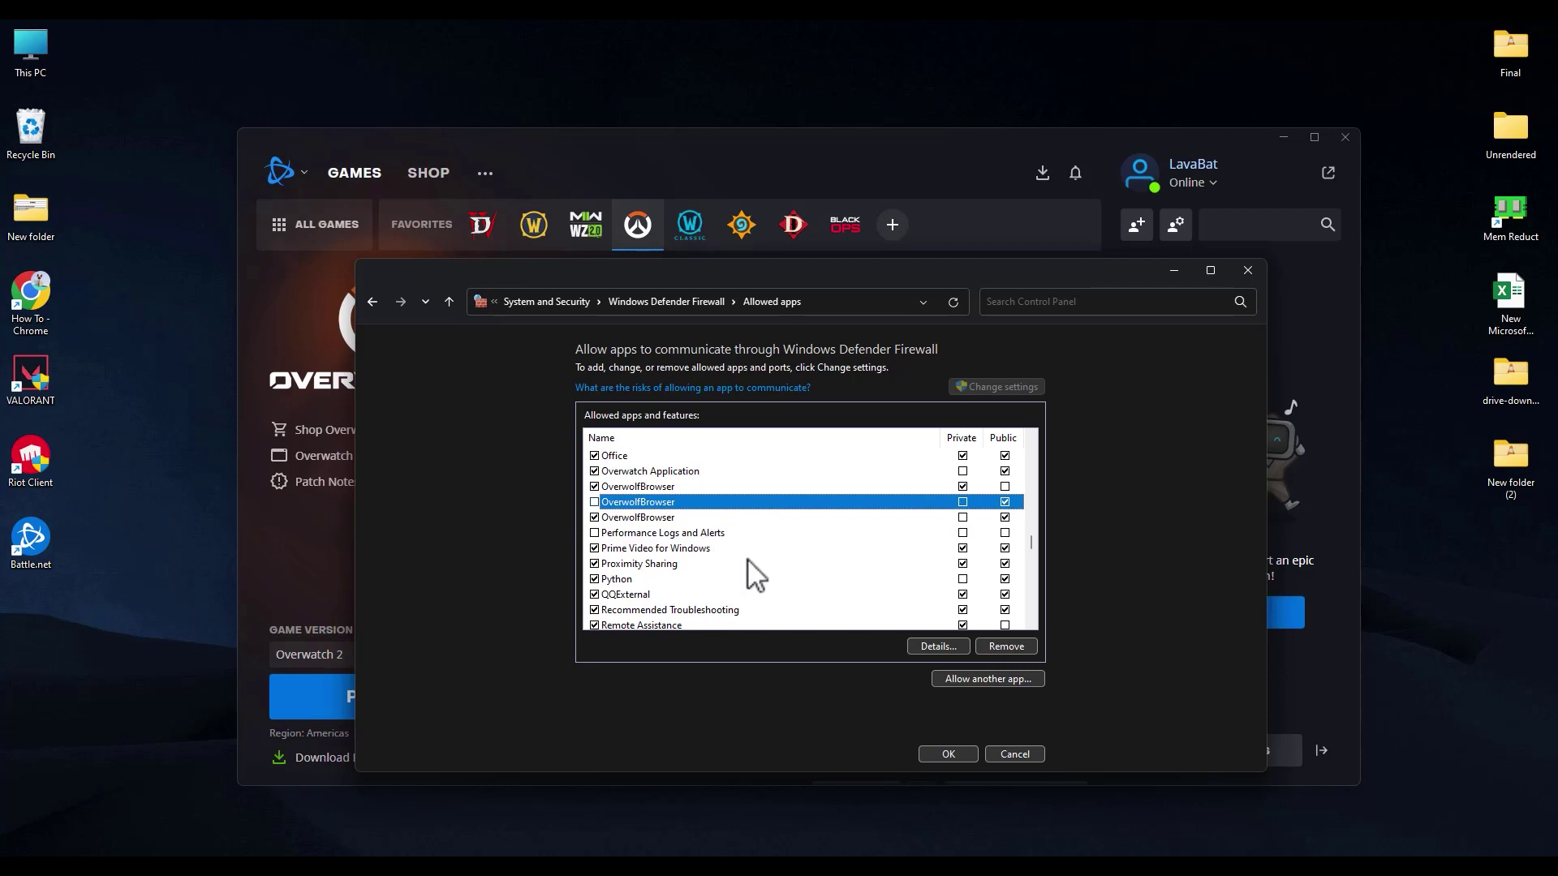
click(1011, 679)
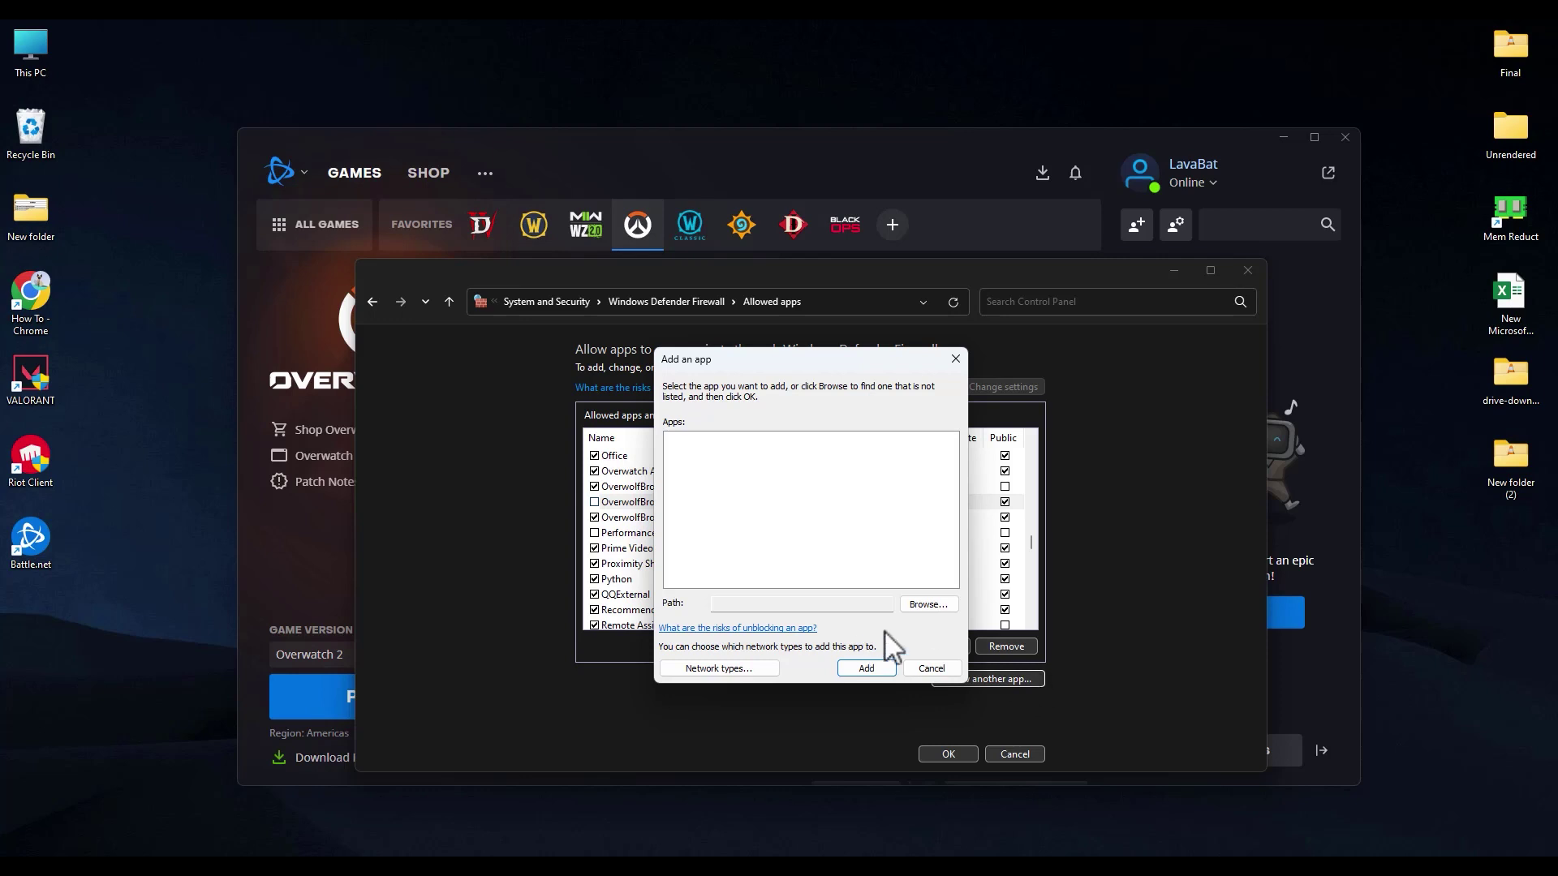
Allow Overwatch Launcher from H:\GTA\Overwatch through the firewall on private networks.
click(928, 605)
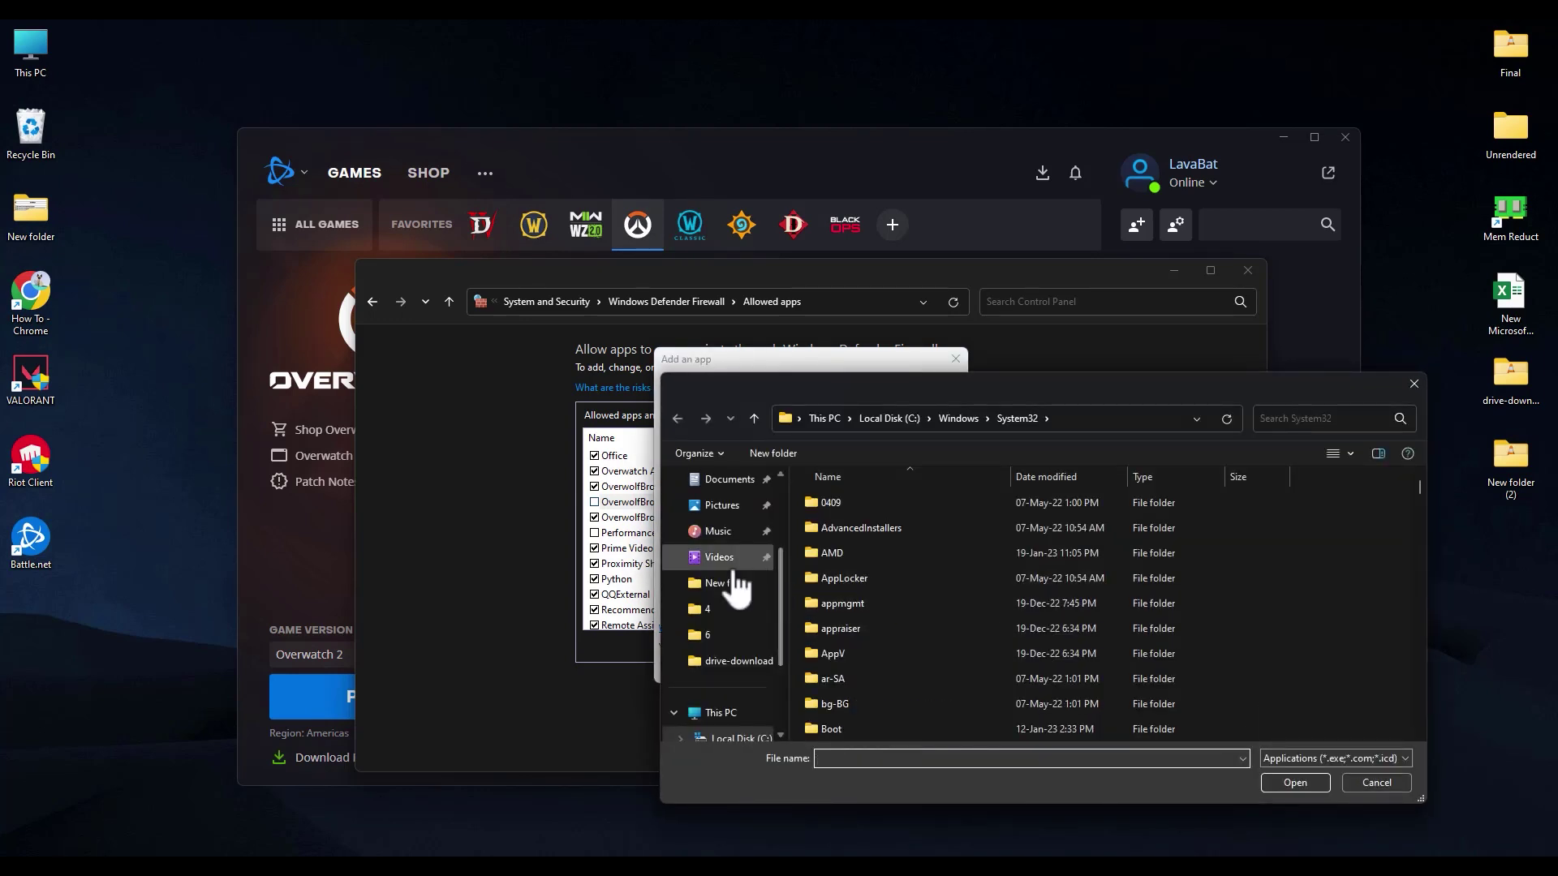
scroll(730, 584, down, 2)
click(738, 636)
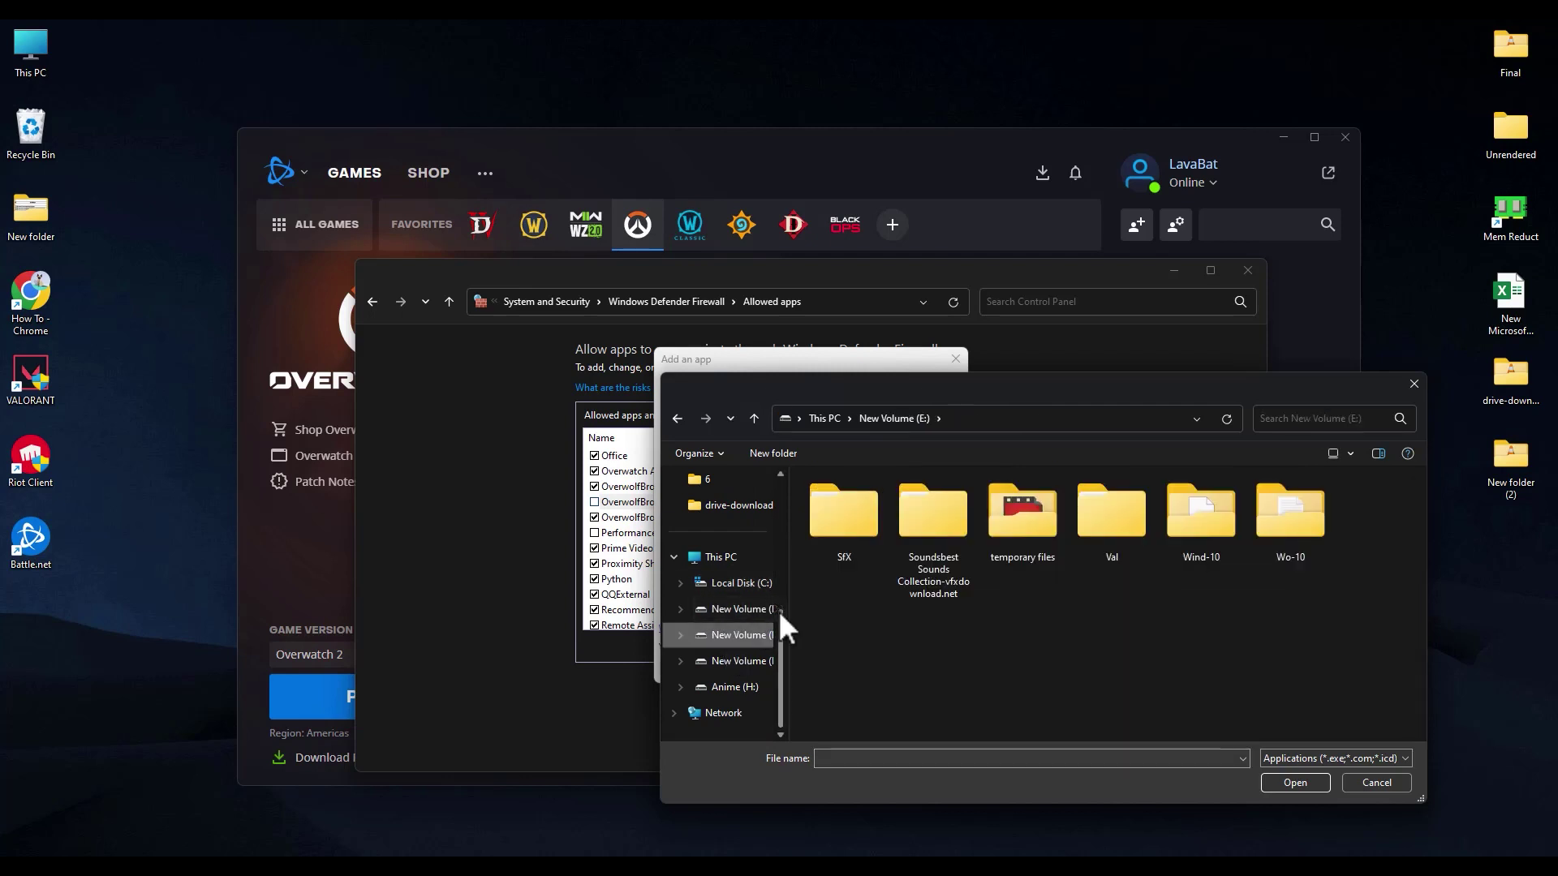
click(720, 659)
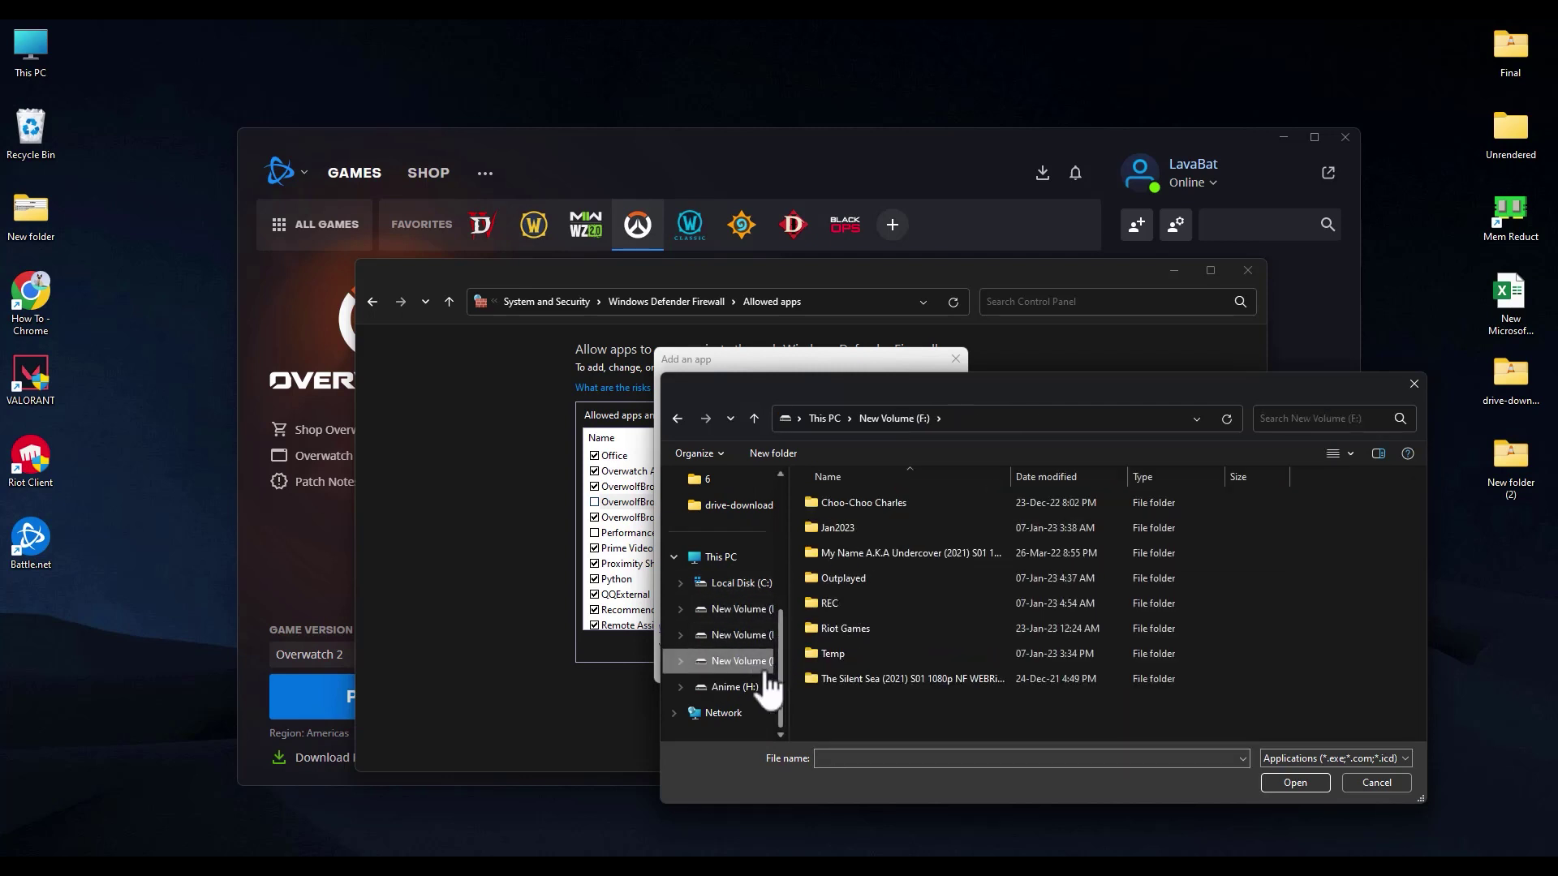
click(734, 688)
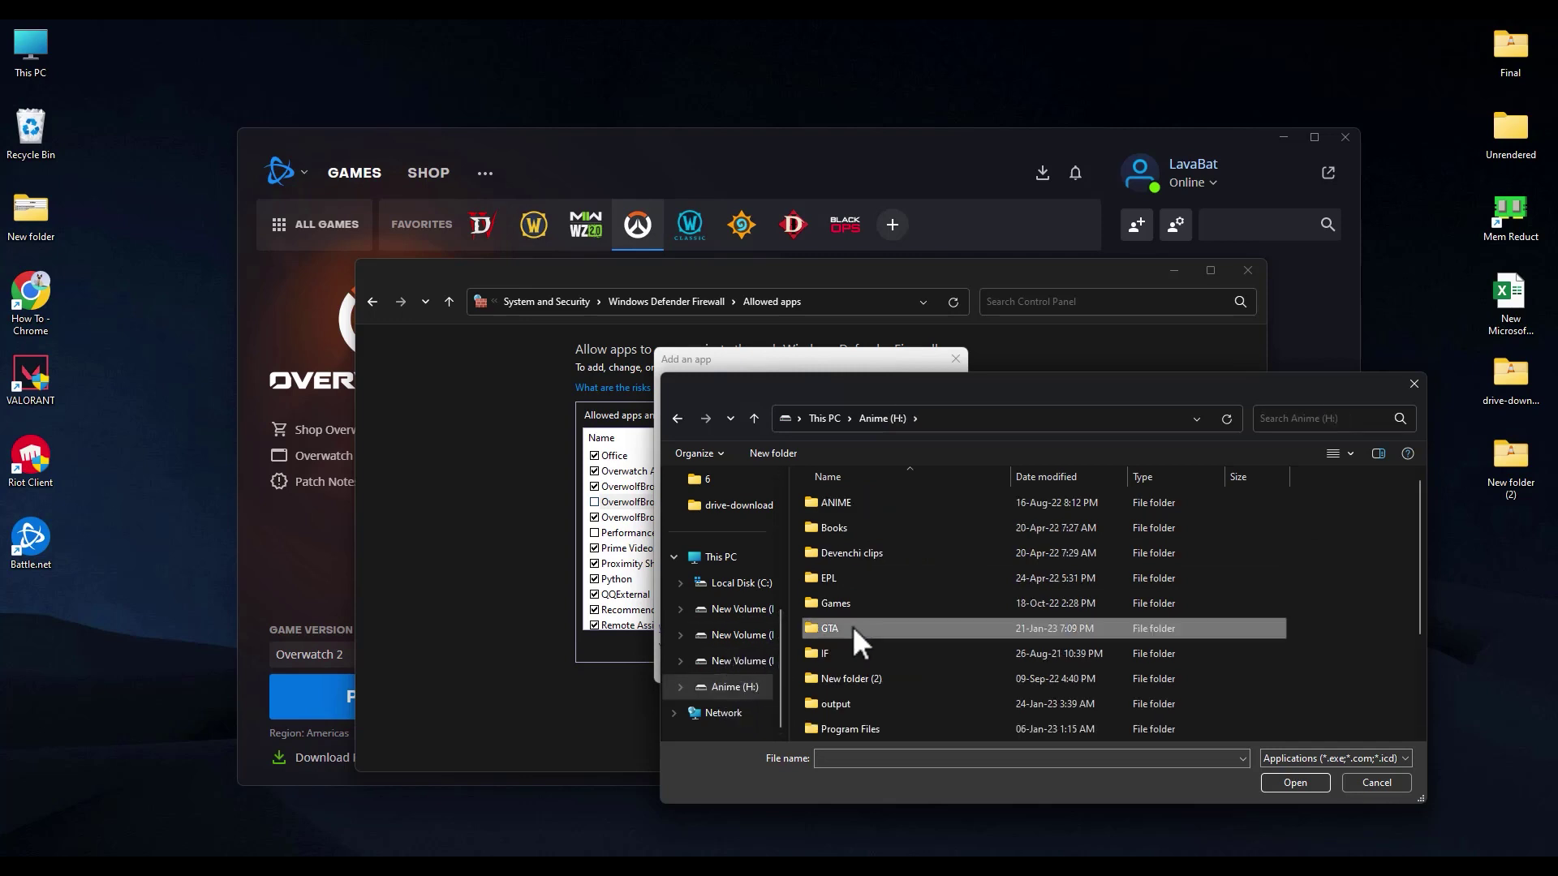
double_click(852, 628)
double_click(844, 603)
click(892, 553)
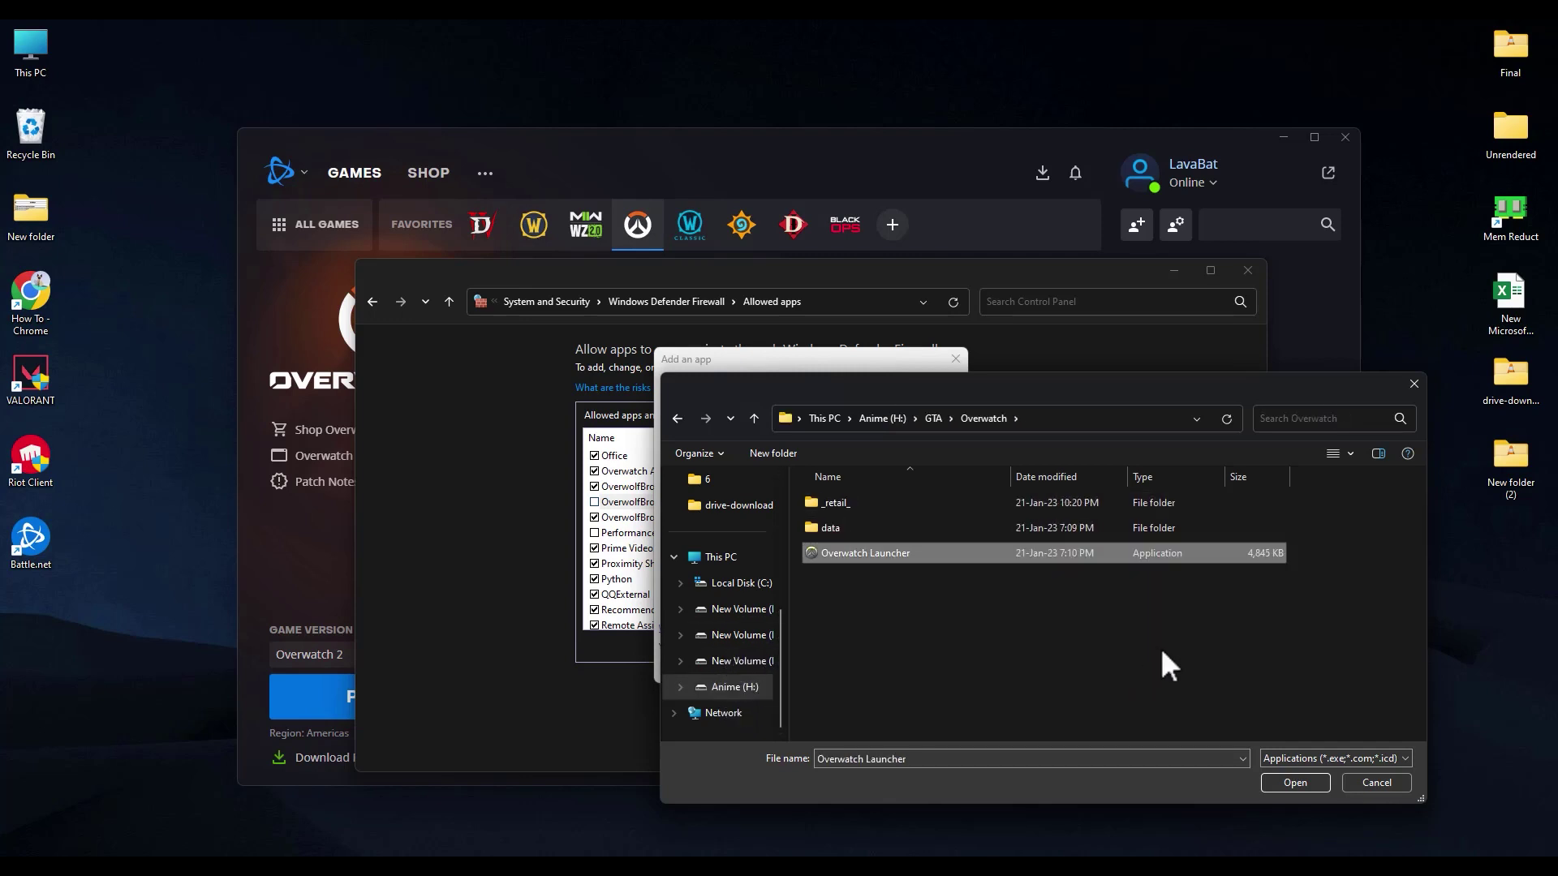
double_click(899, 555)
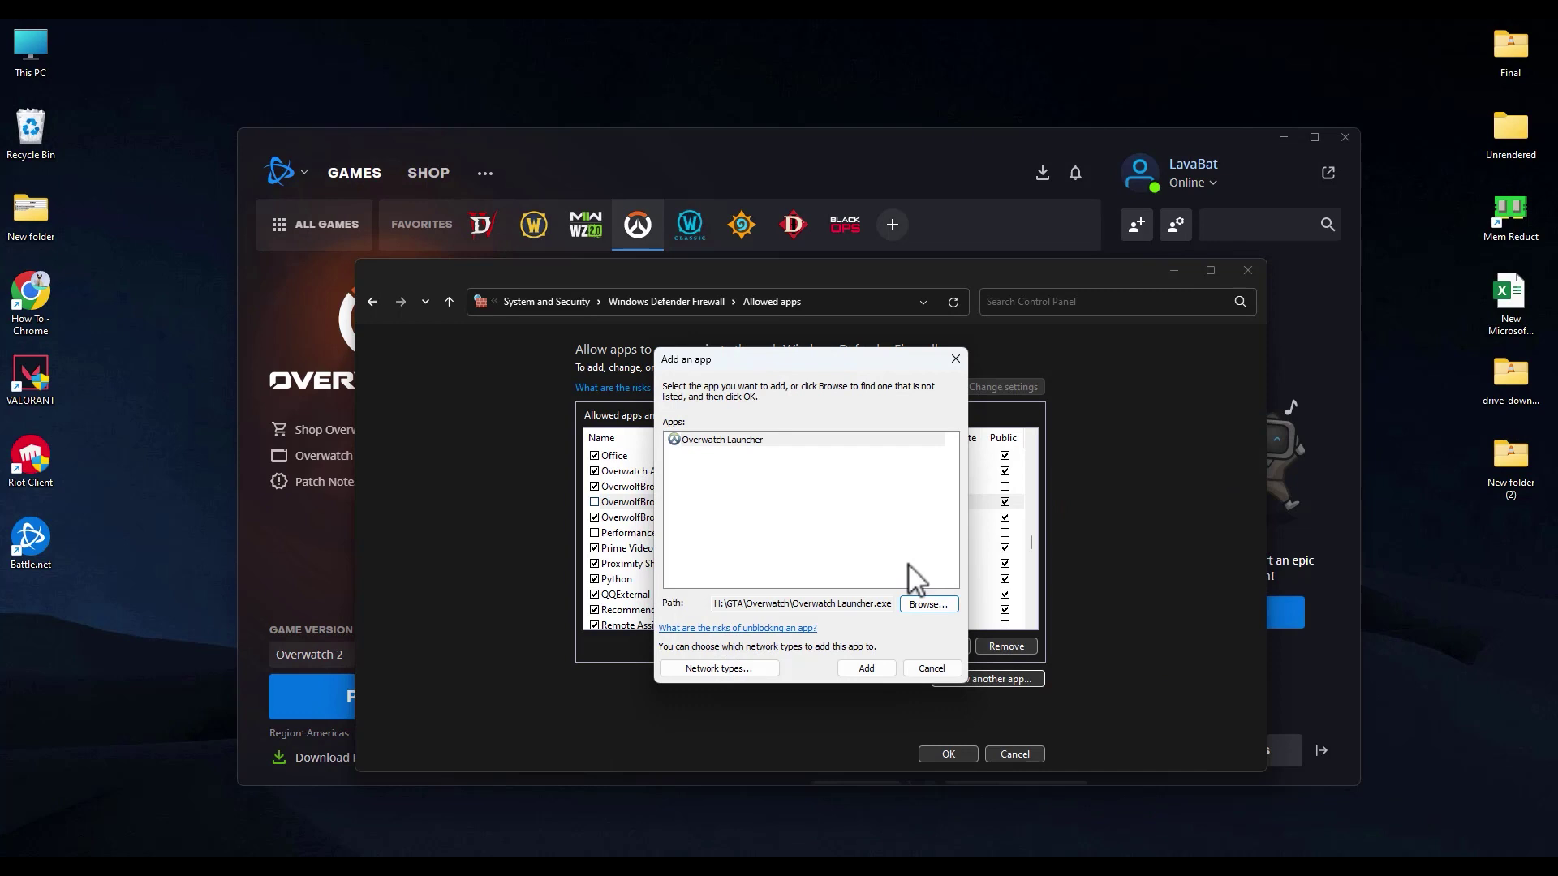
click(866, 669)
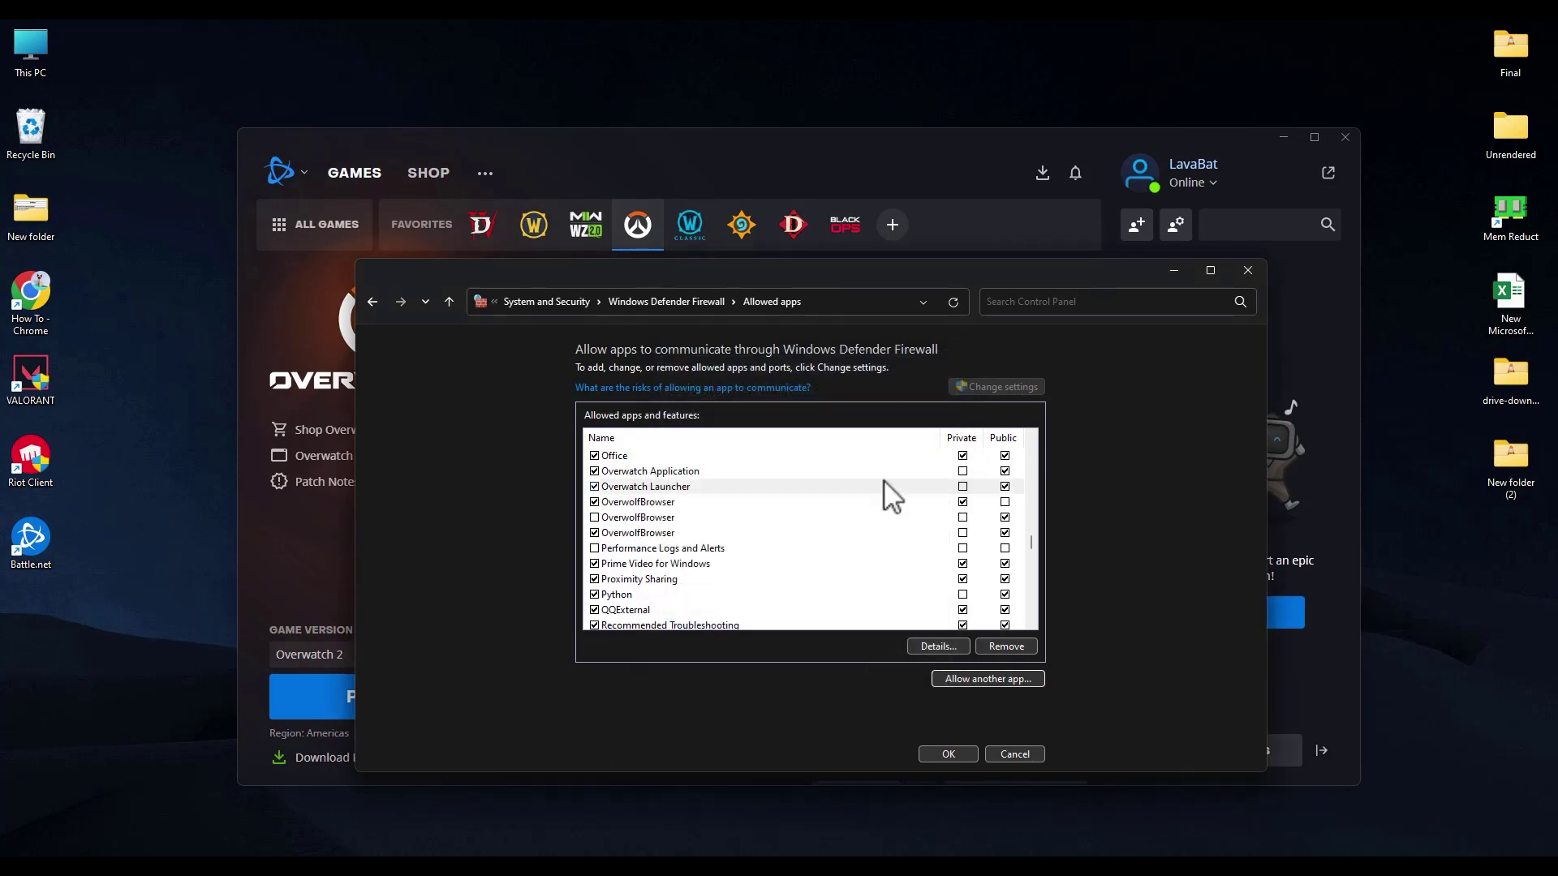
click(963, 487)
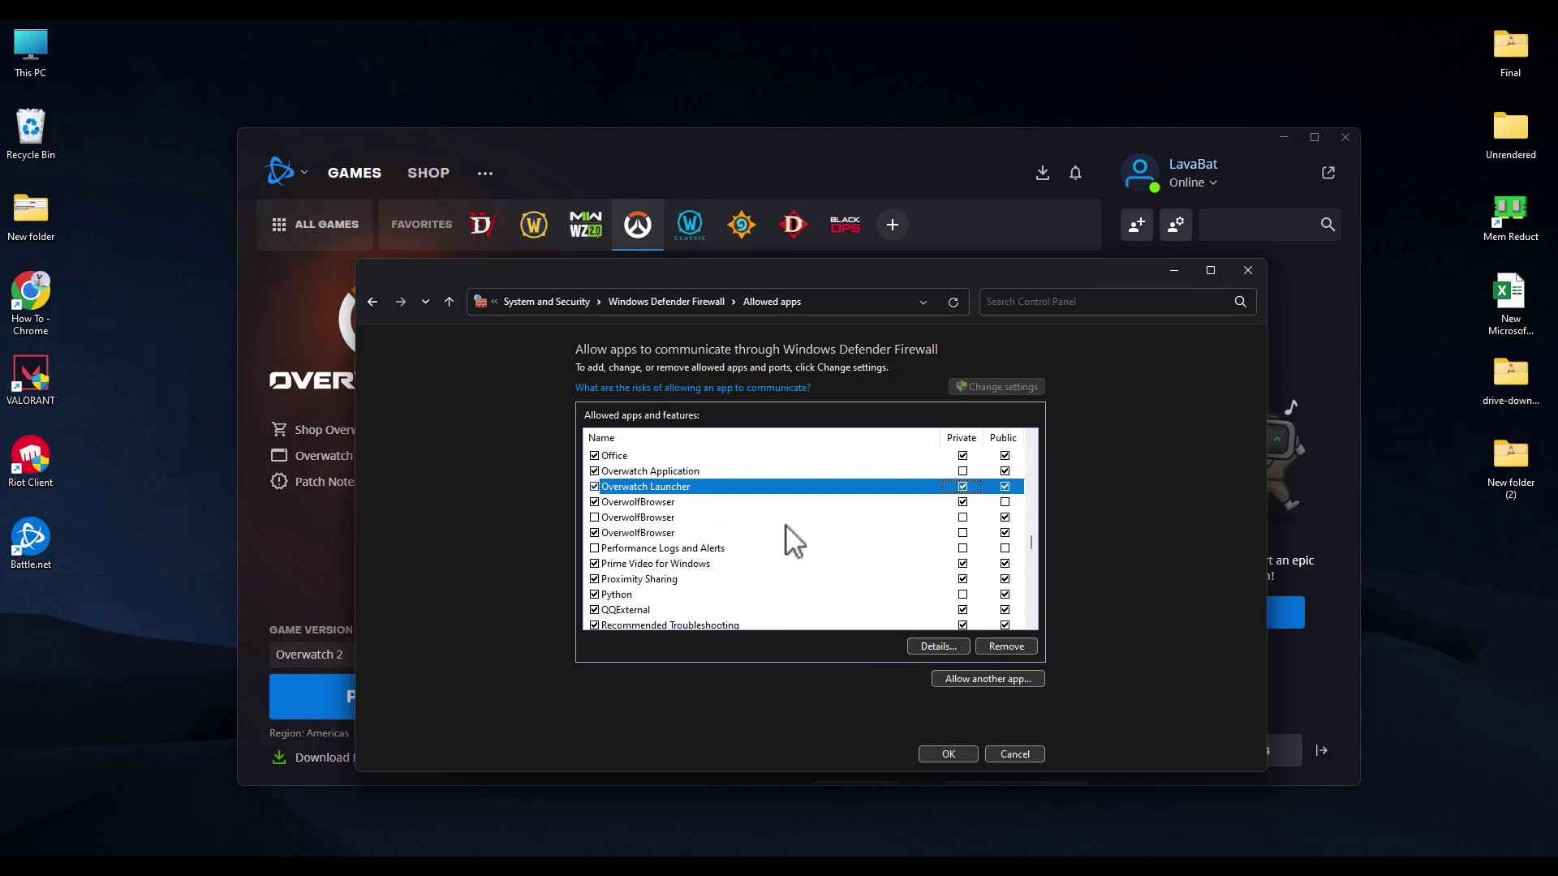
Try adding _retail_\Overwatch.exe, which is reported as already in the exceptions list.
click(968, 683)
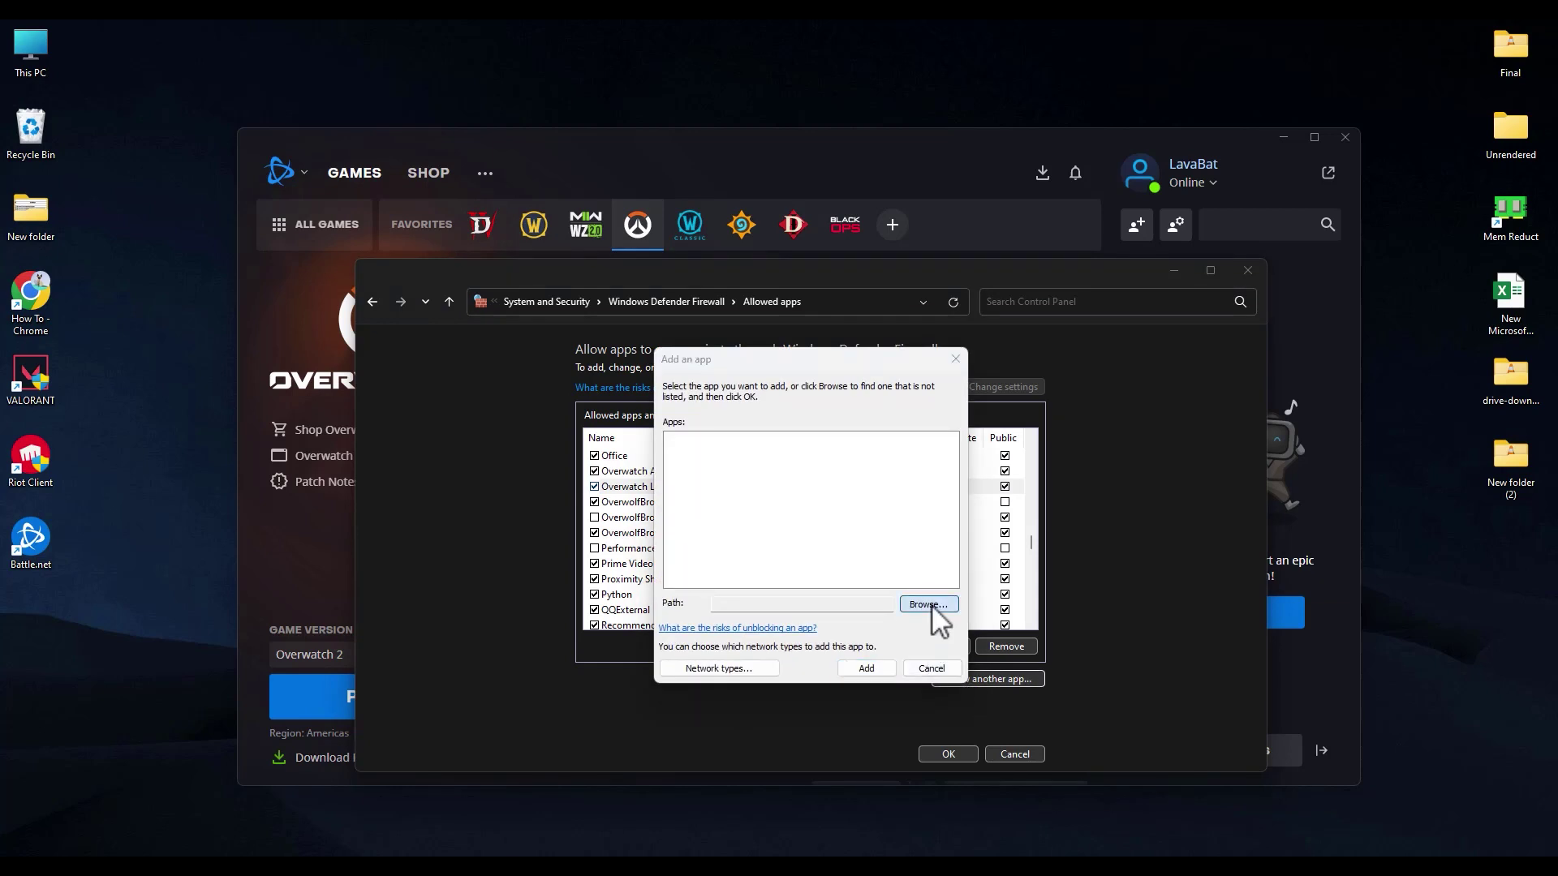
click(929, 604)
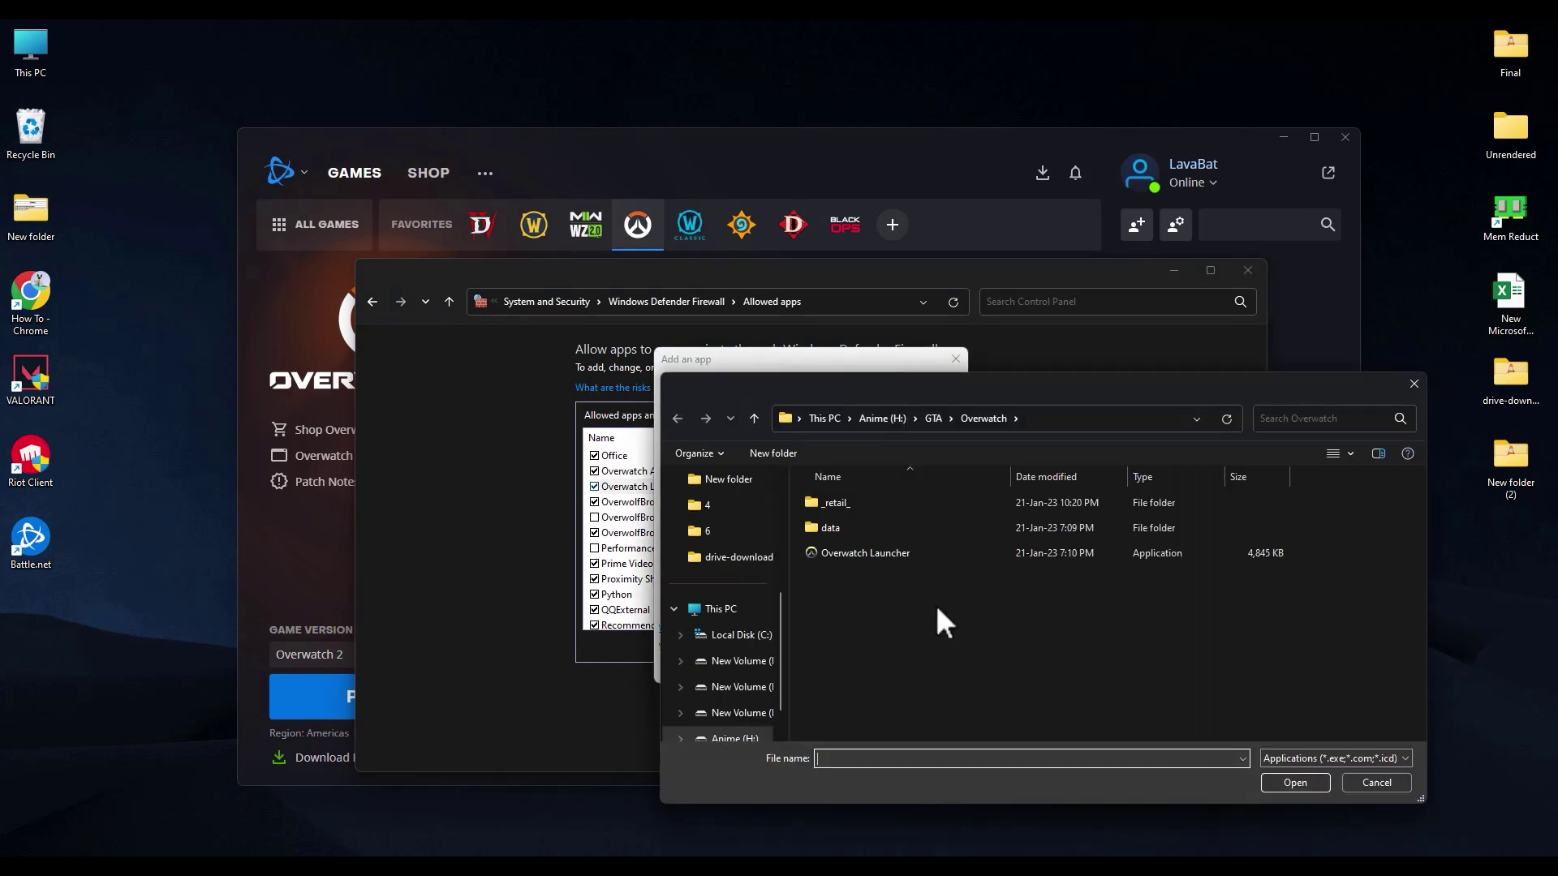
double_click(884, 502)
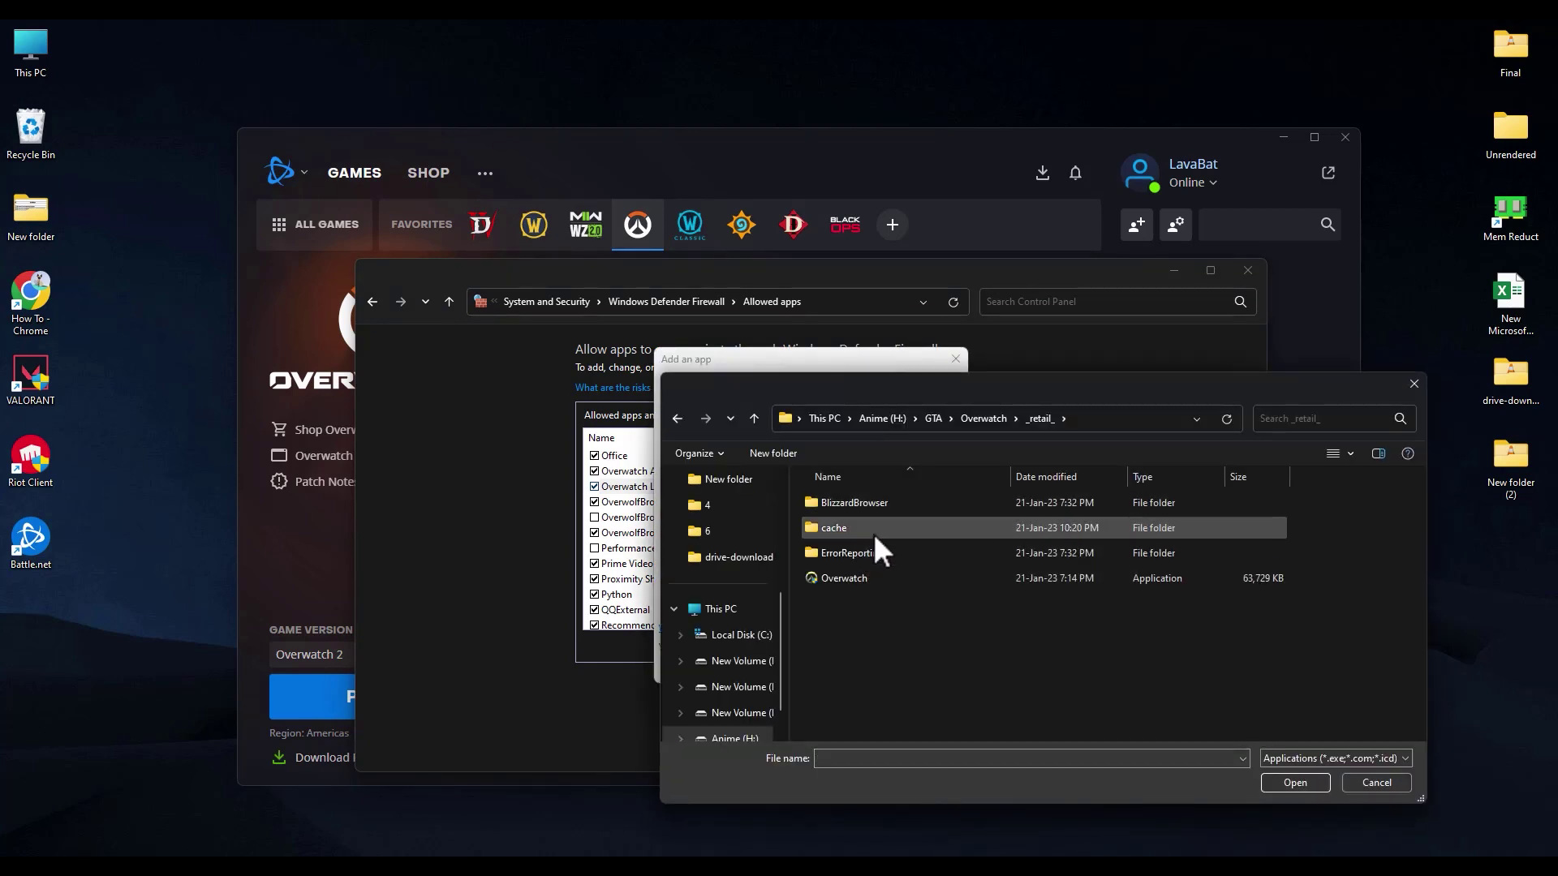
click(860, 583)
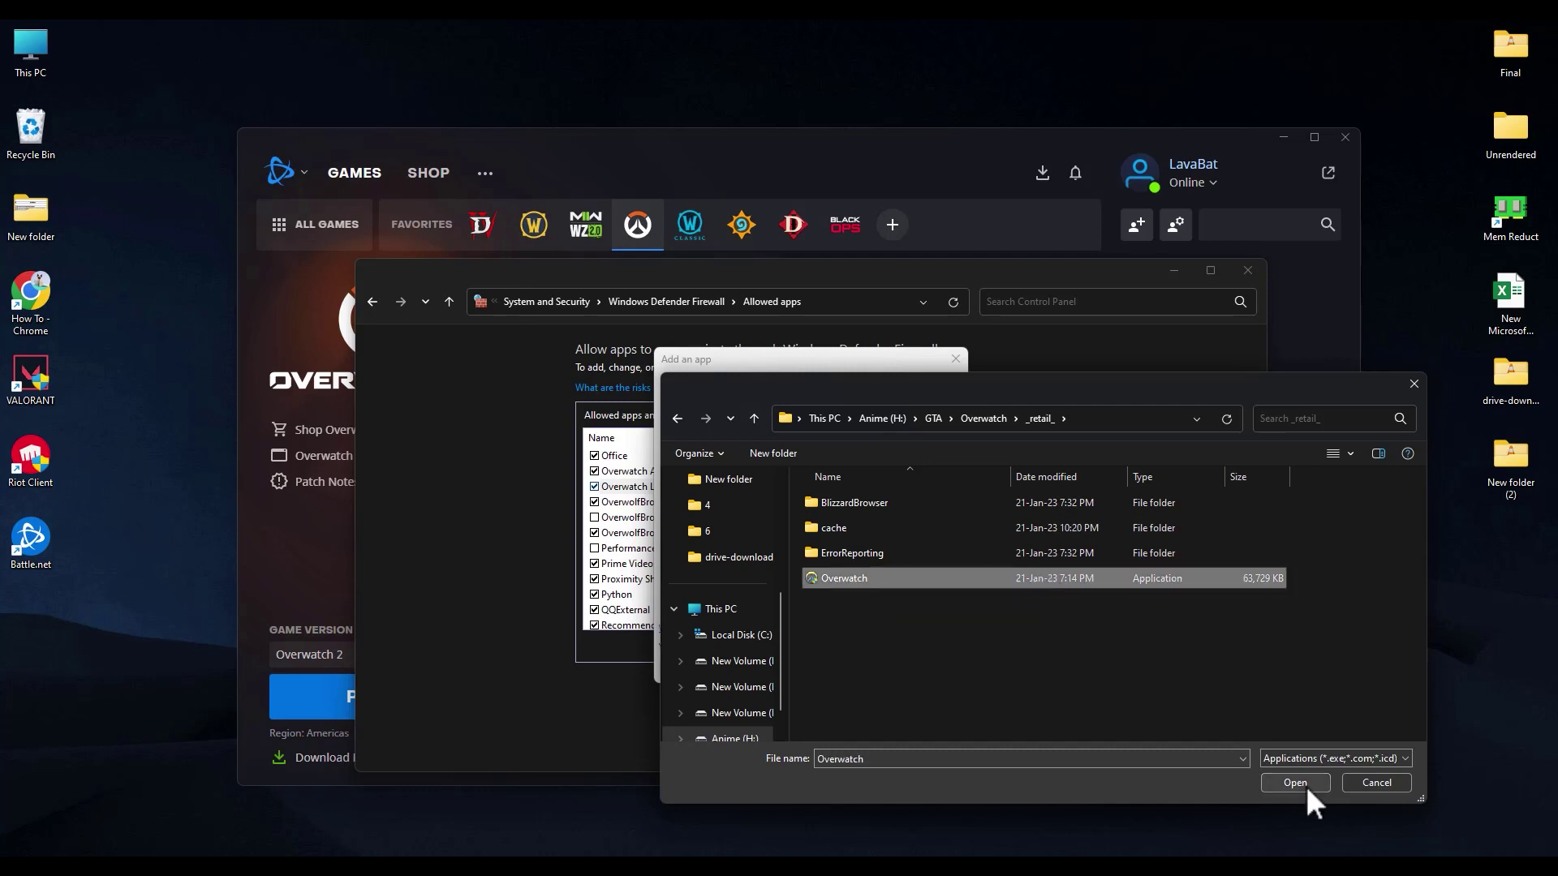
double_click(865, 581)
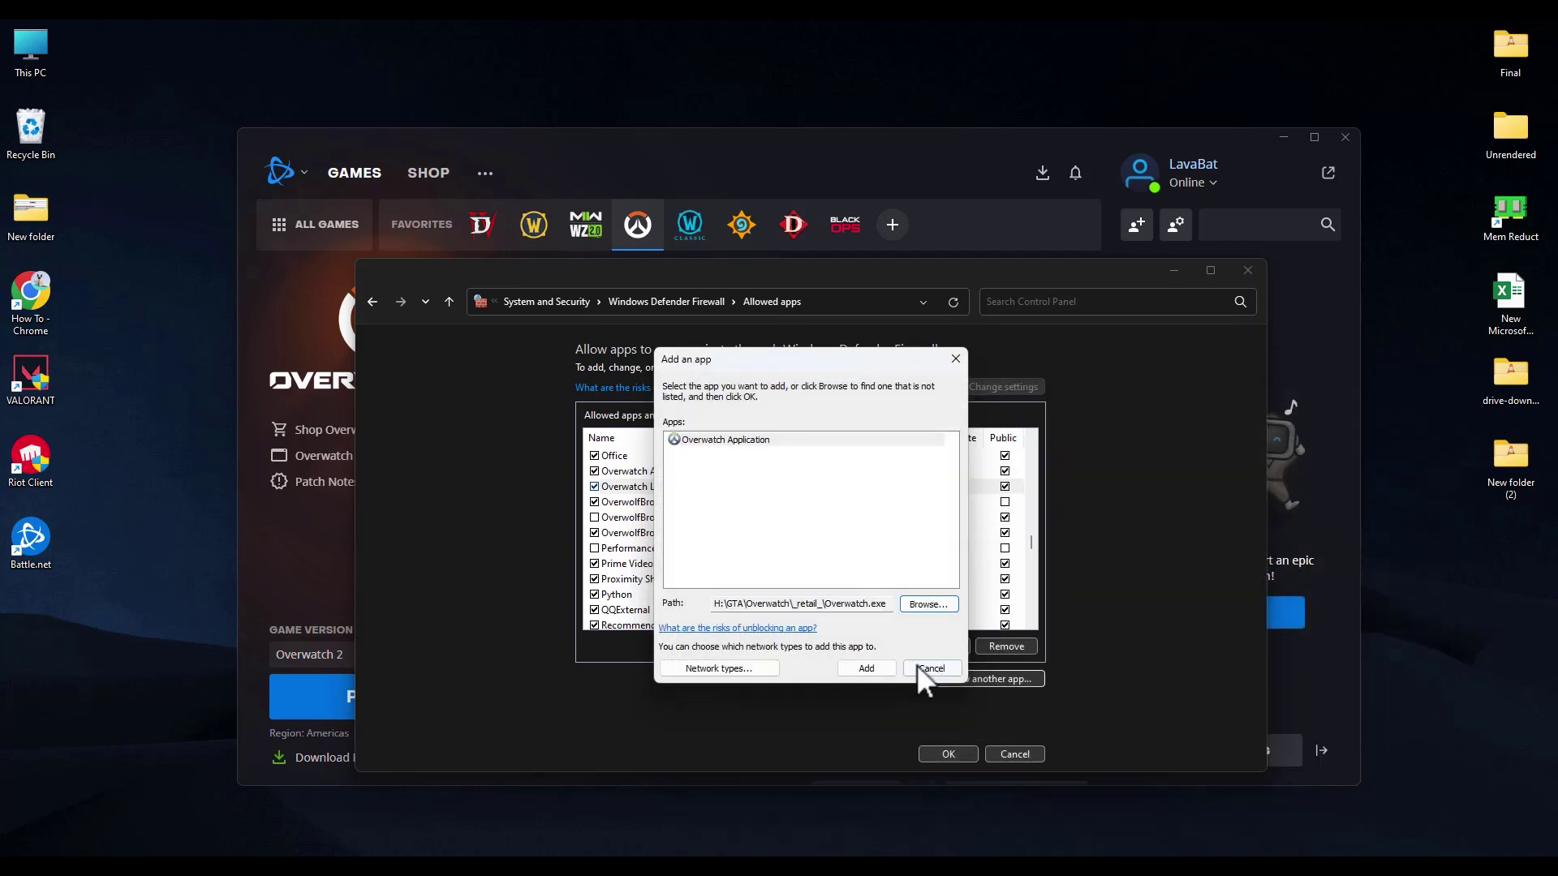
click(879, 670)
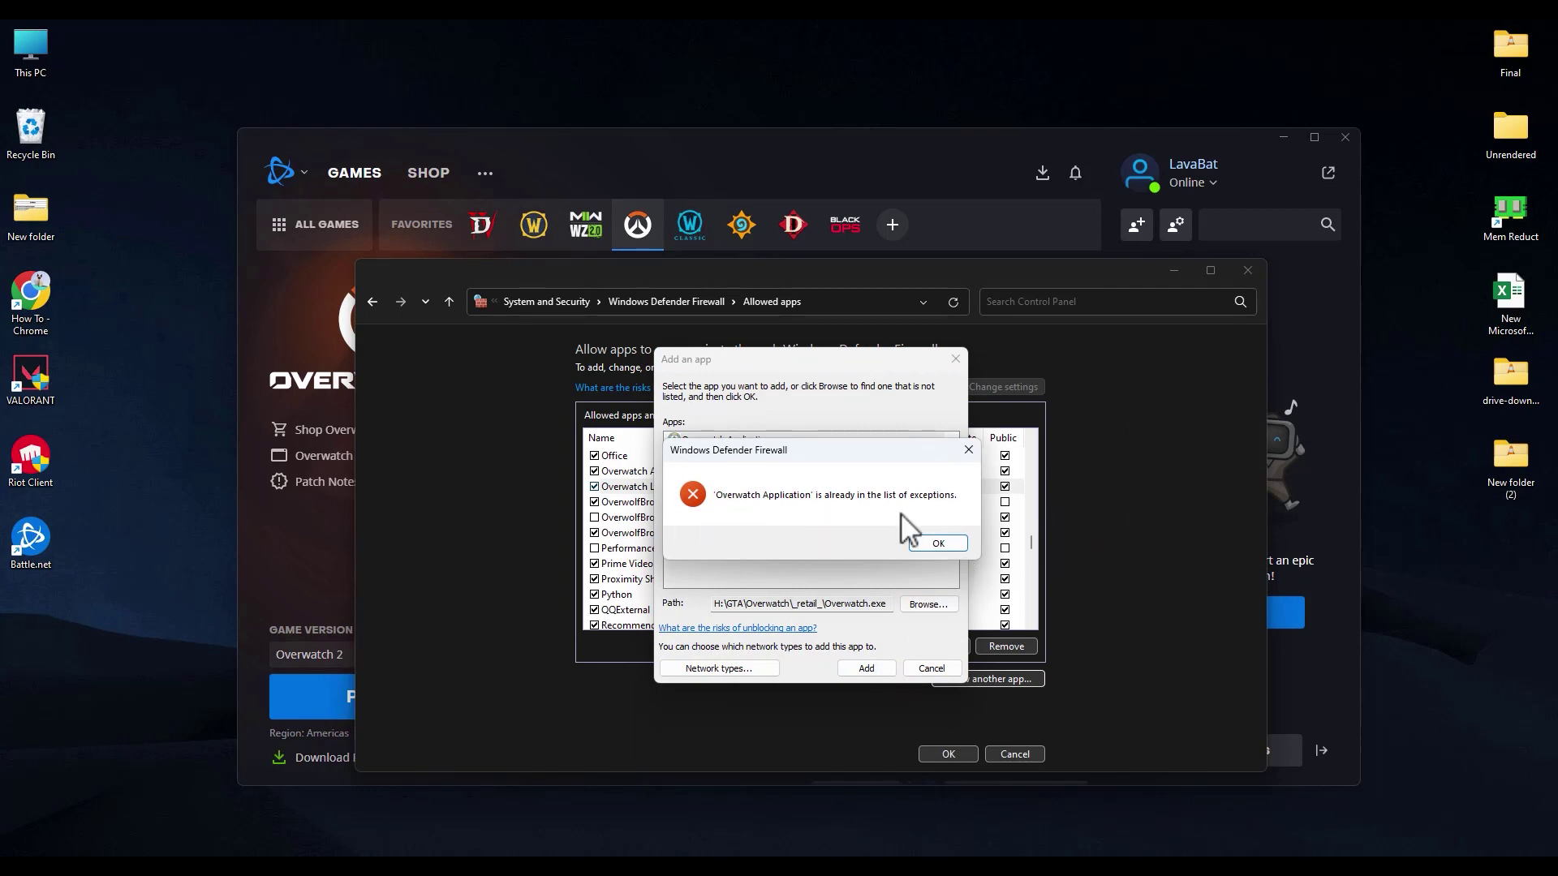
Dismiss the duplicate notice, tick Private for Overwatch Application, and save the firewall changes.
click(934, 543)
click(930, 667)
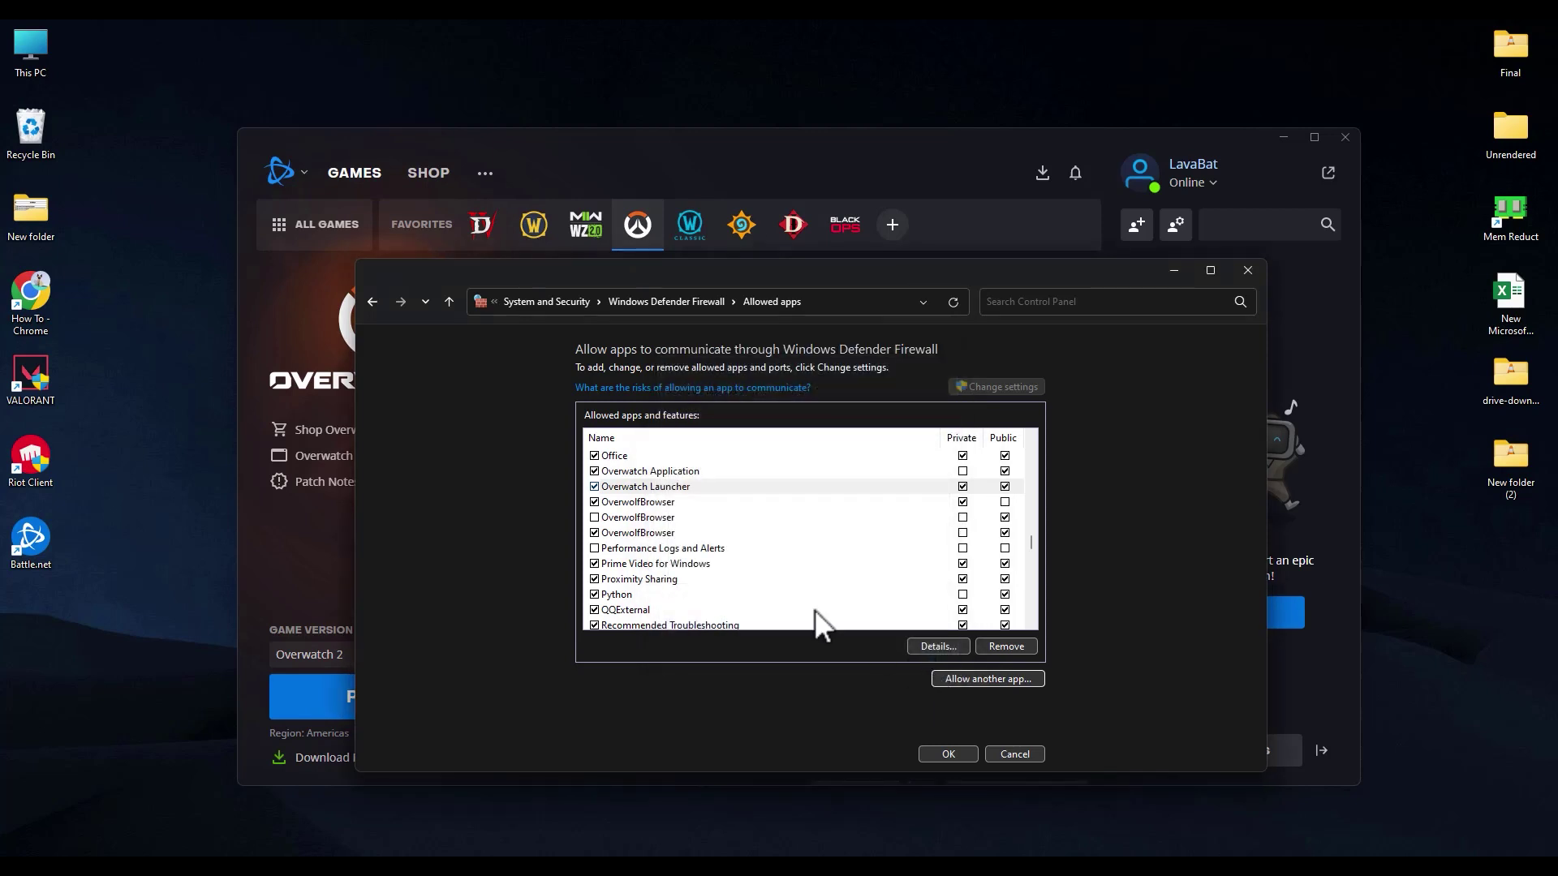
click(683, 532)
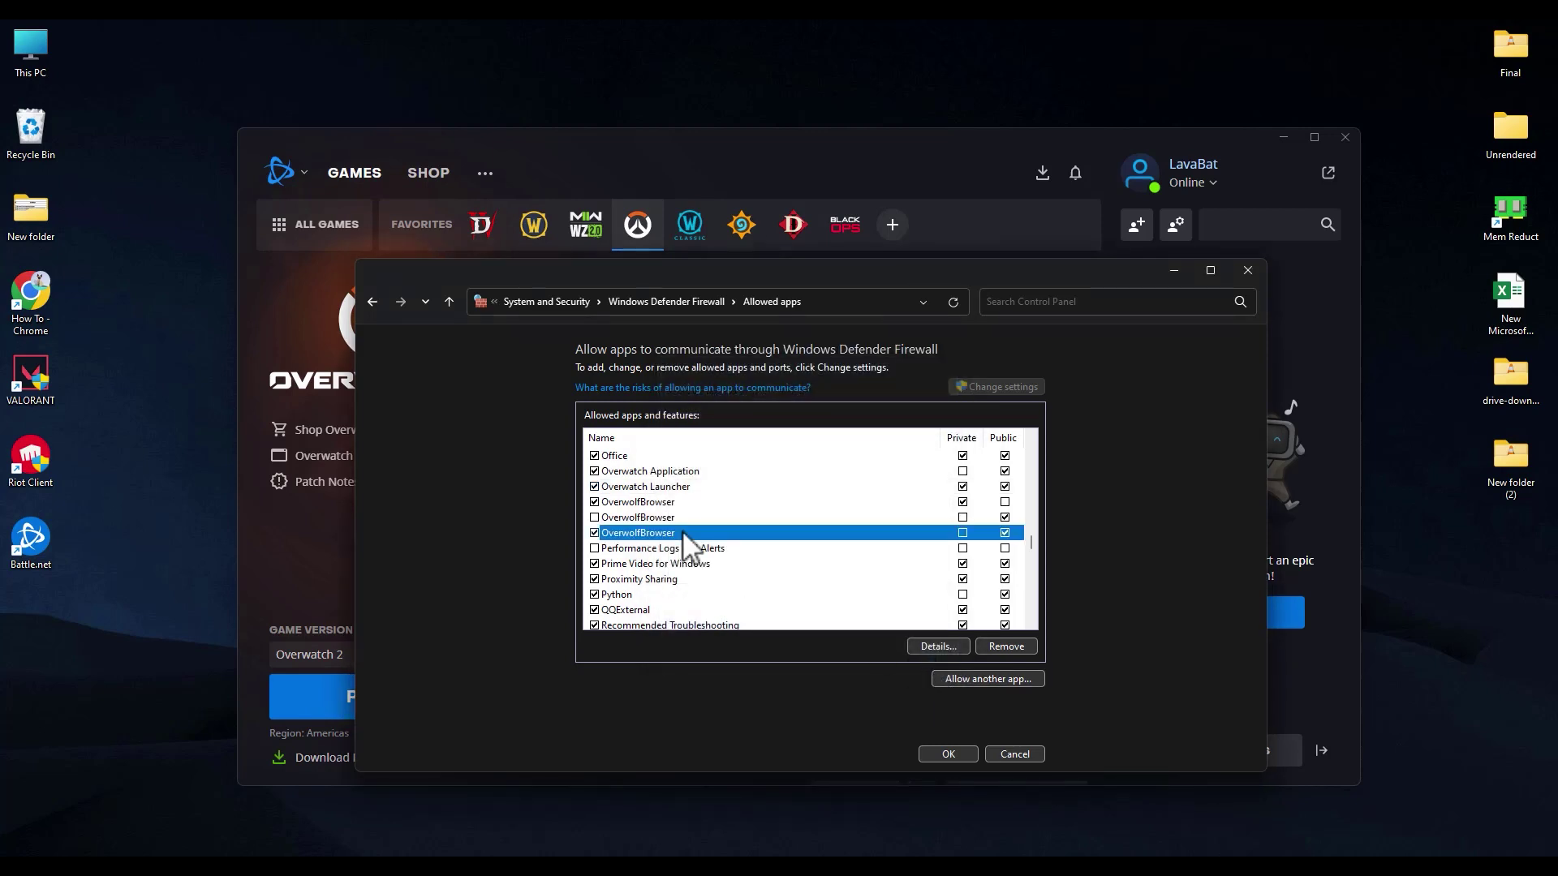
key(Home)
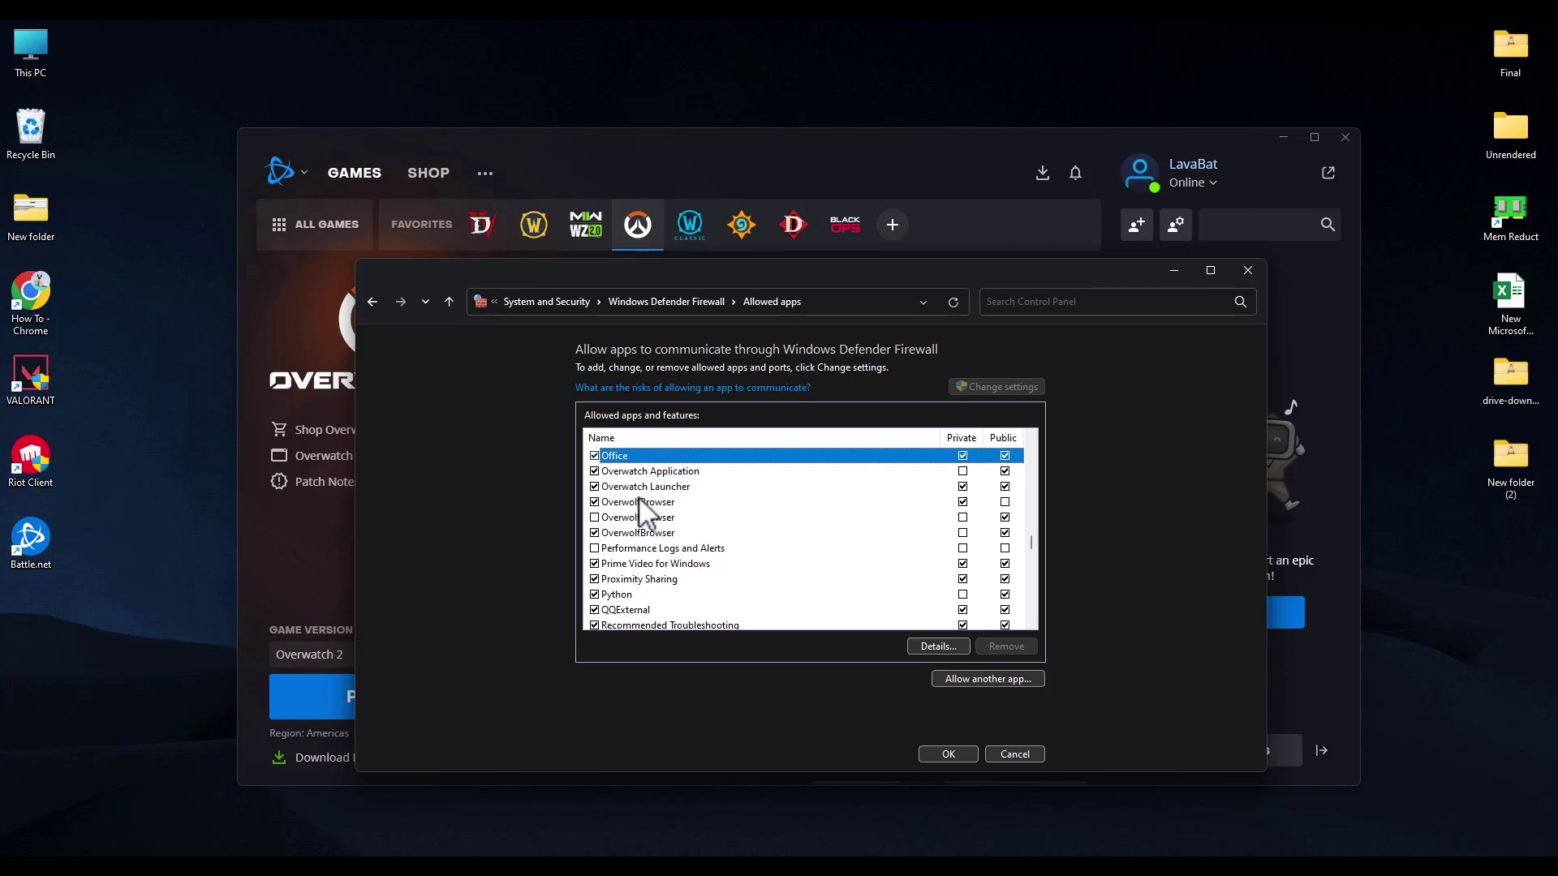
key(Down)
key(Down)
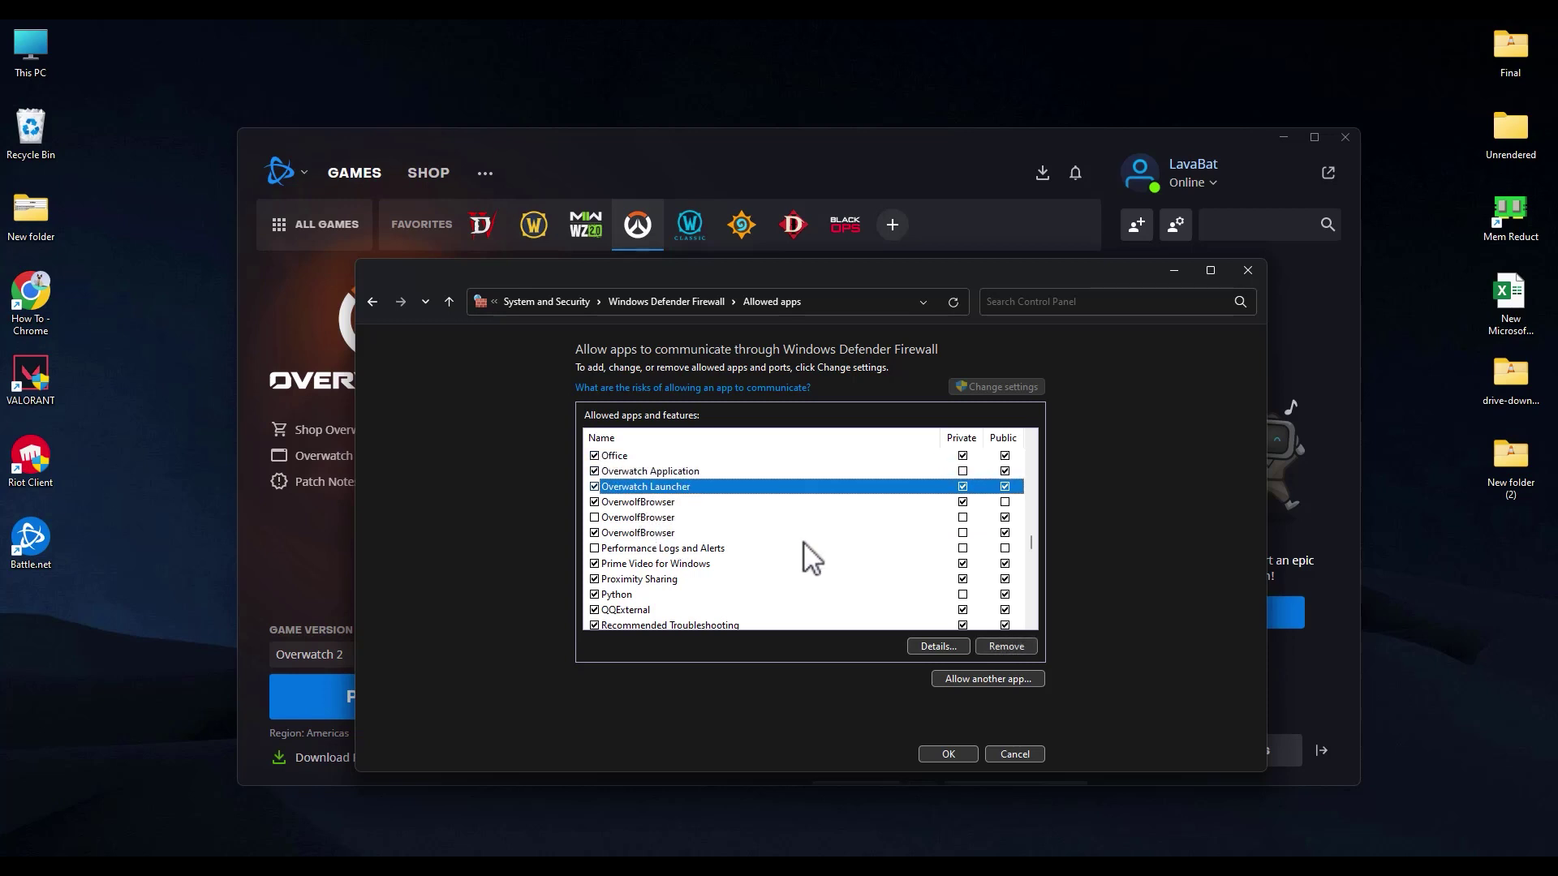
key(Up)
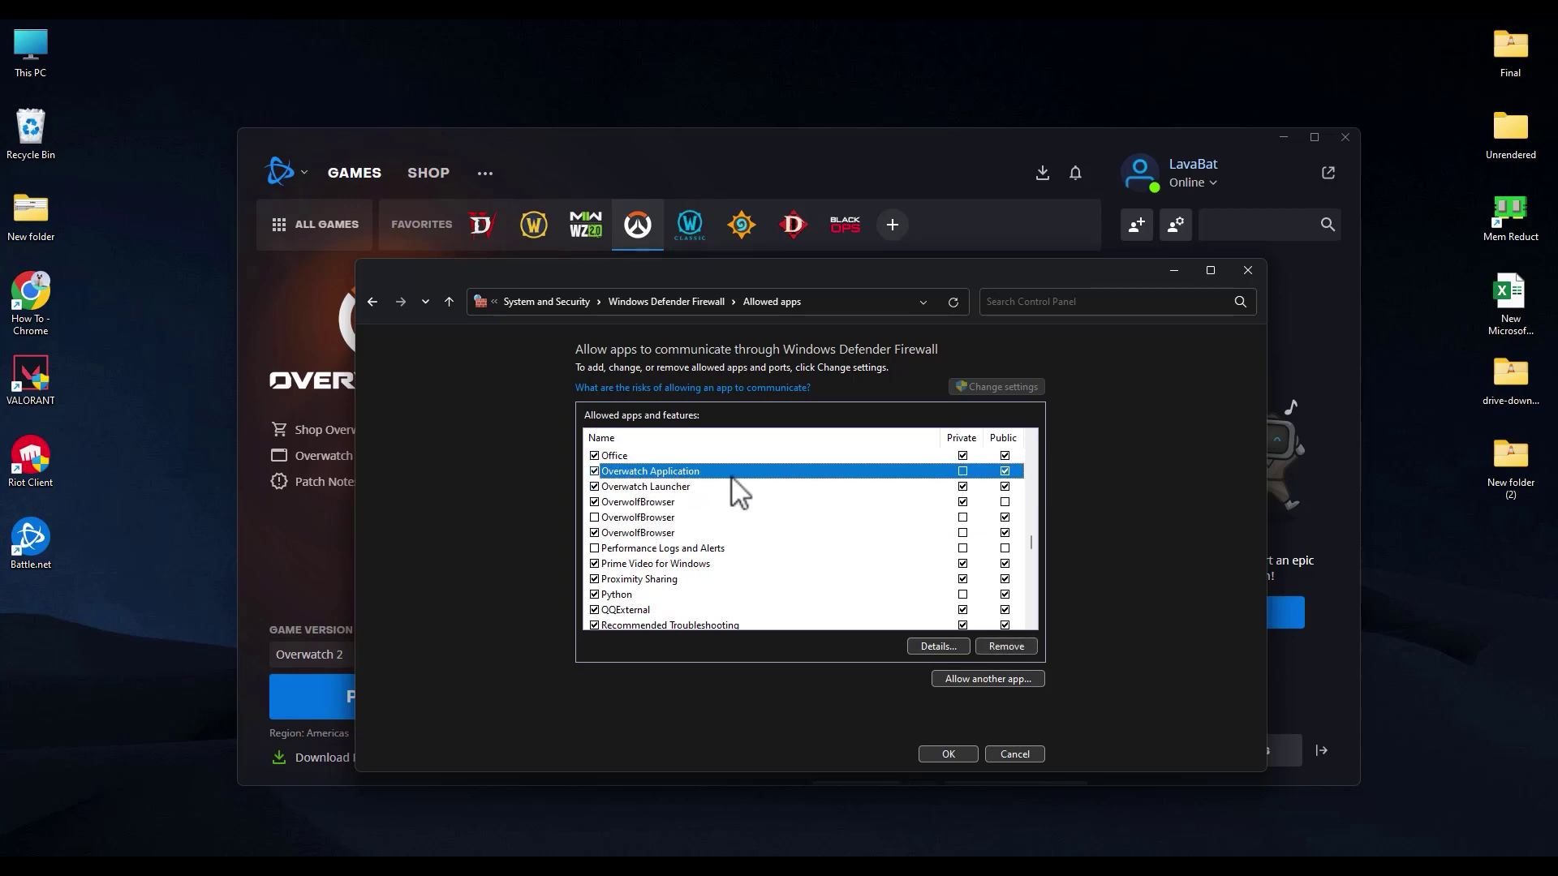
click(962, 472)
click(945, 753)
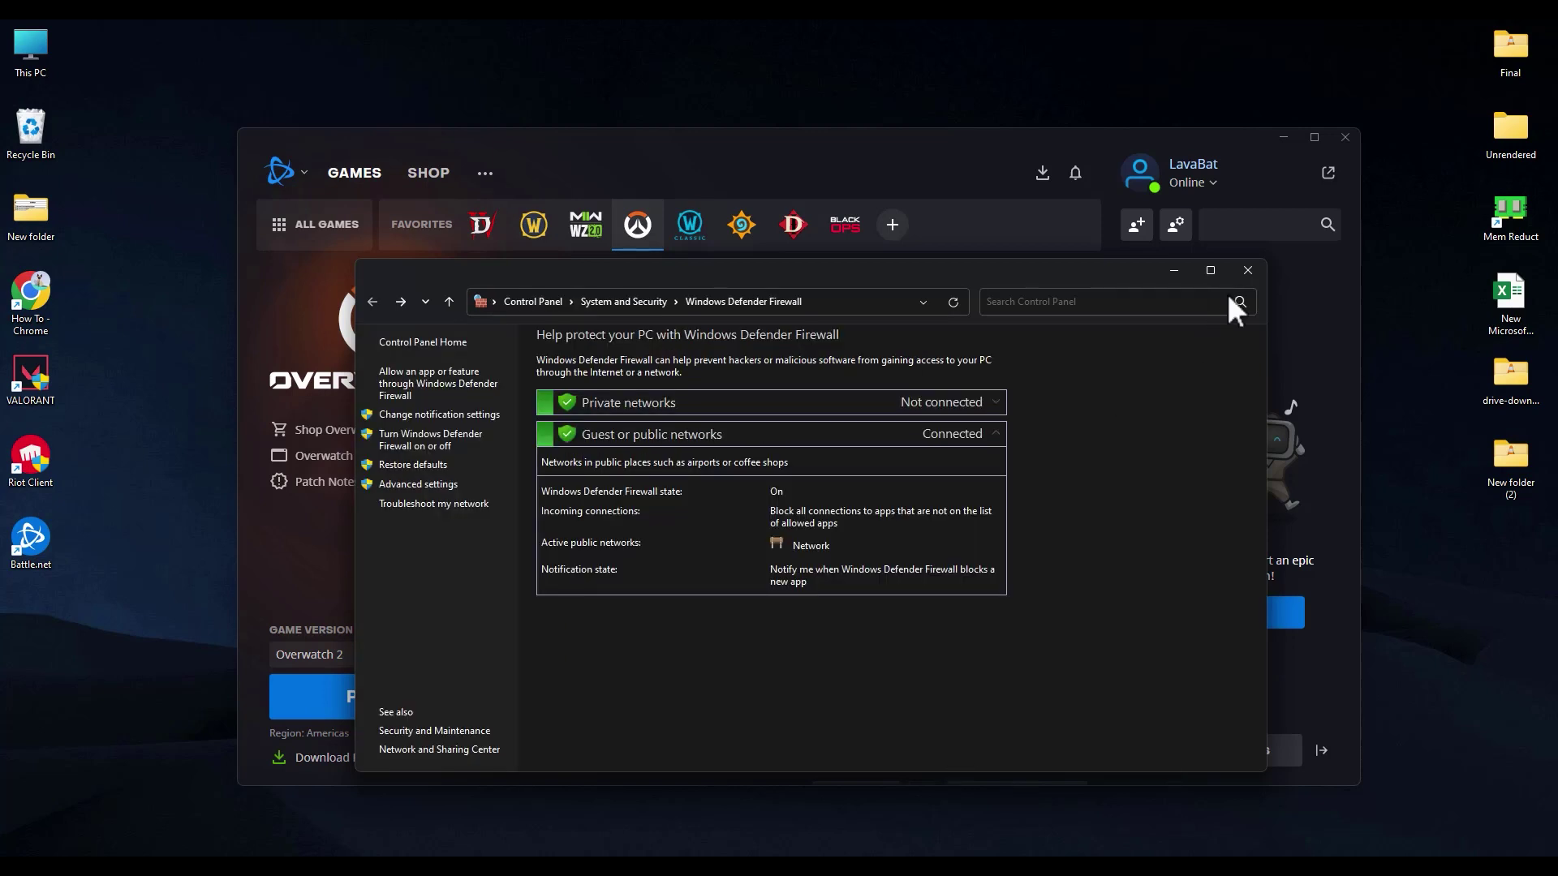
click(1246, 271)
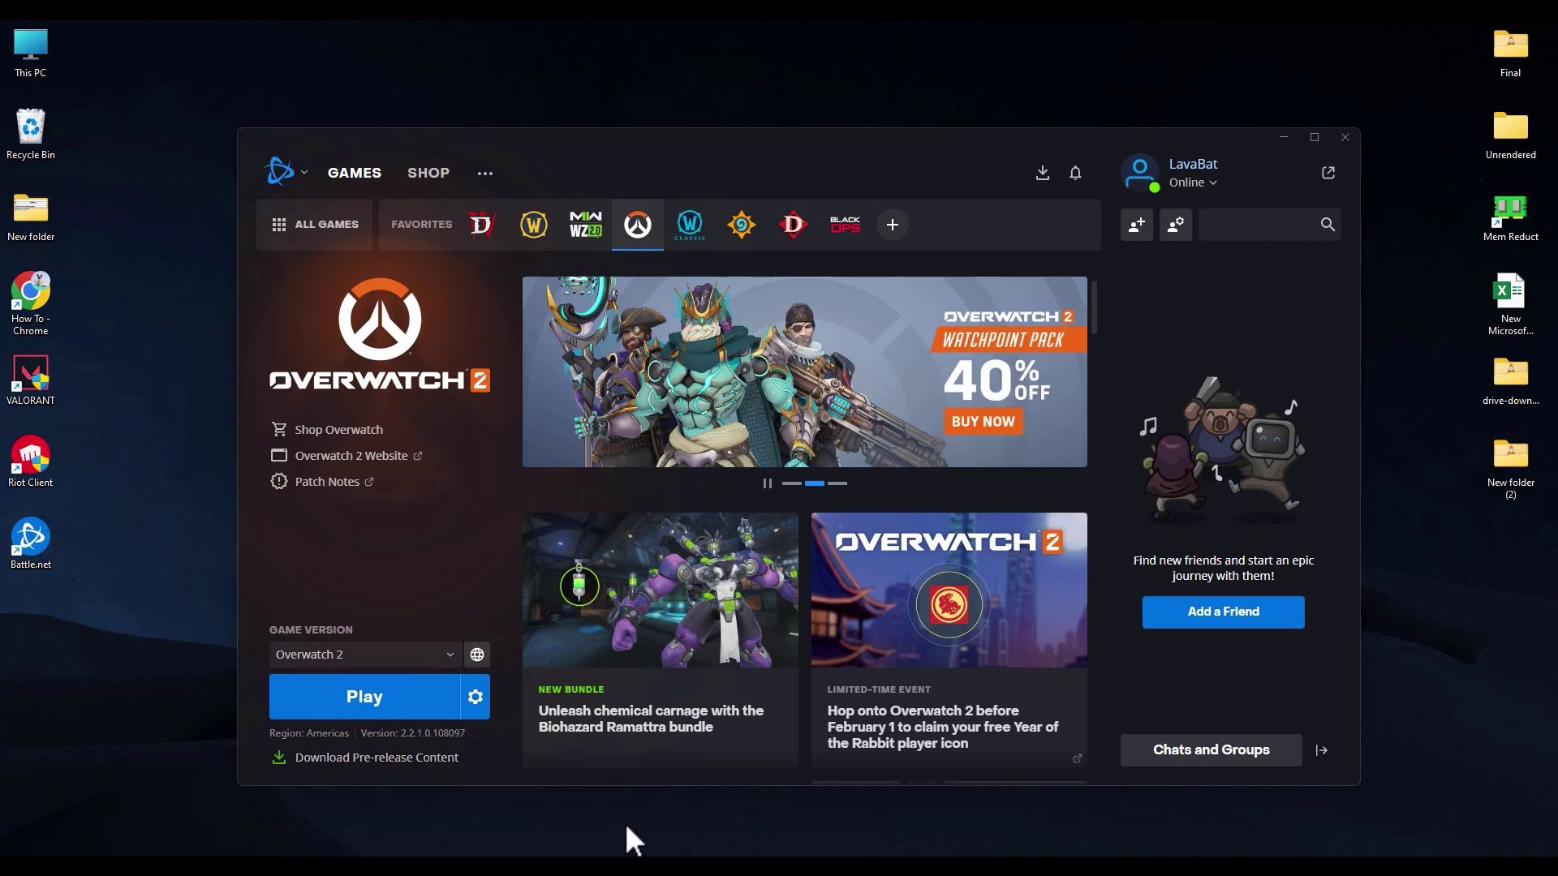
Visit Virus & threat protection settings via Privacy & security, then return to Battle.net.
right_click(610, 852)
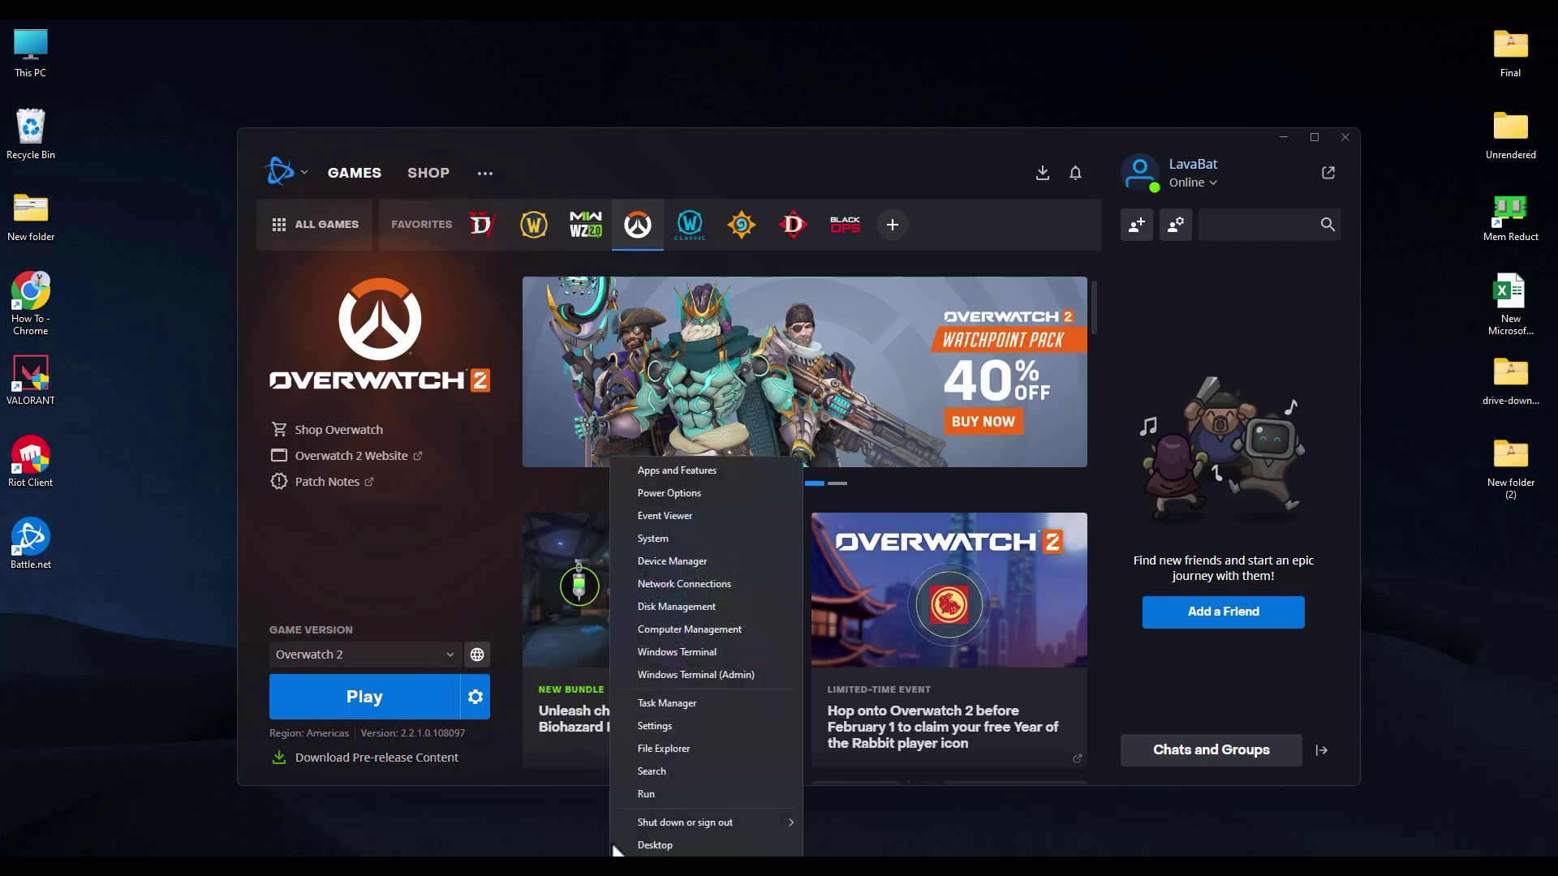
click(675, 727)
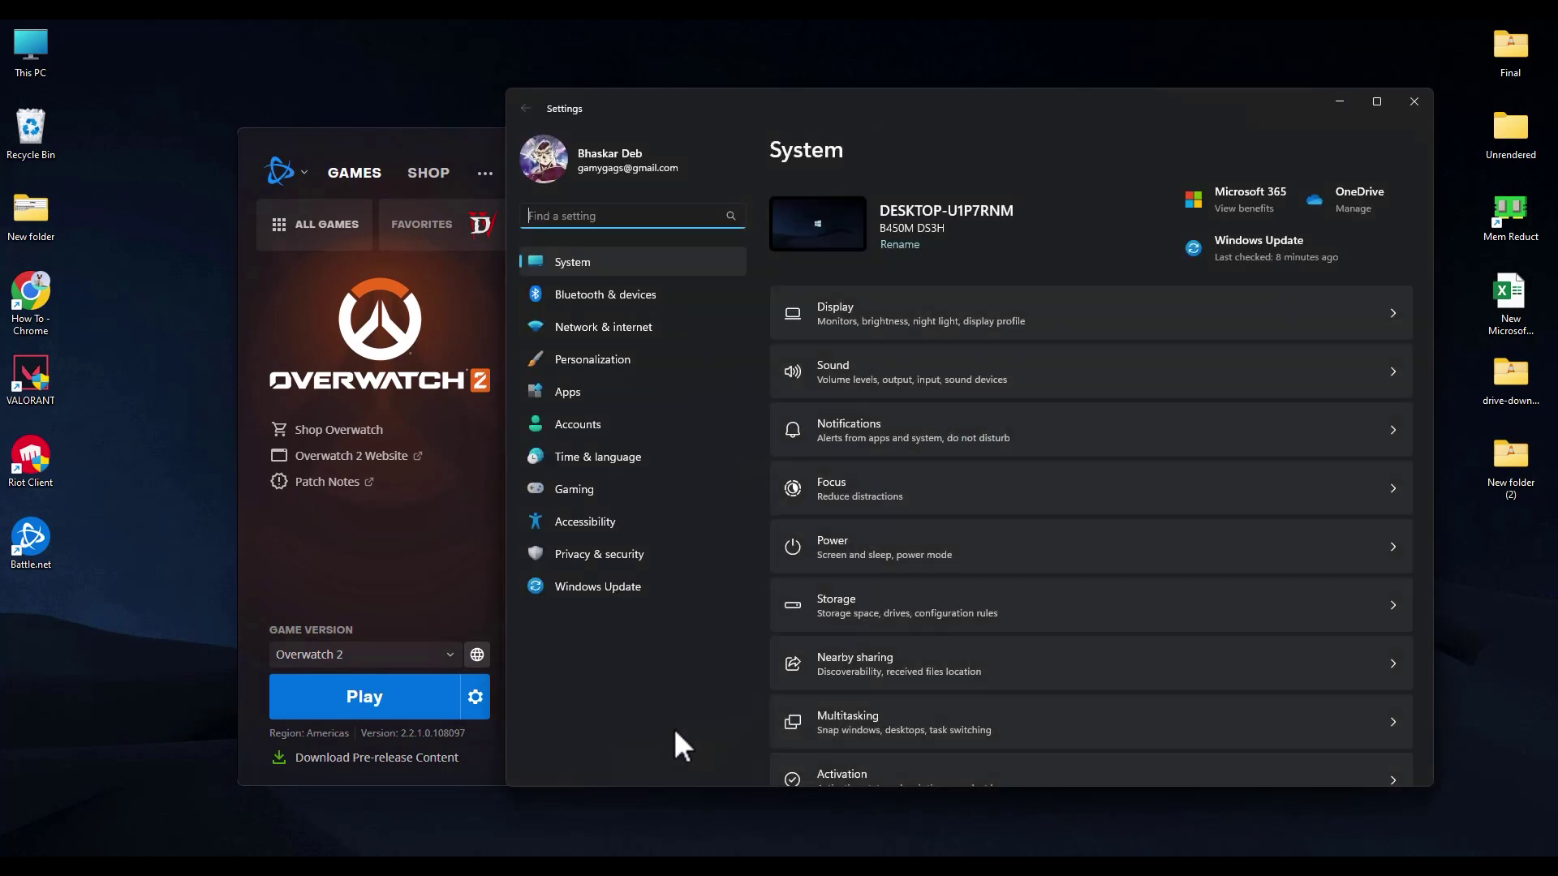
click(601, 560)
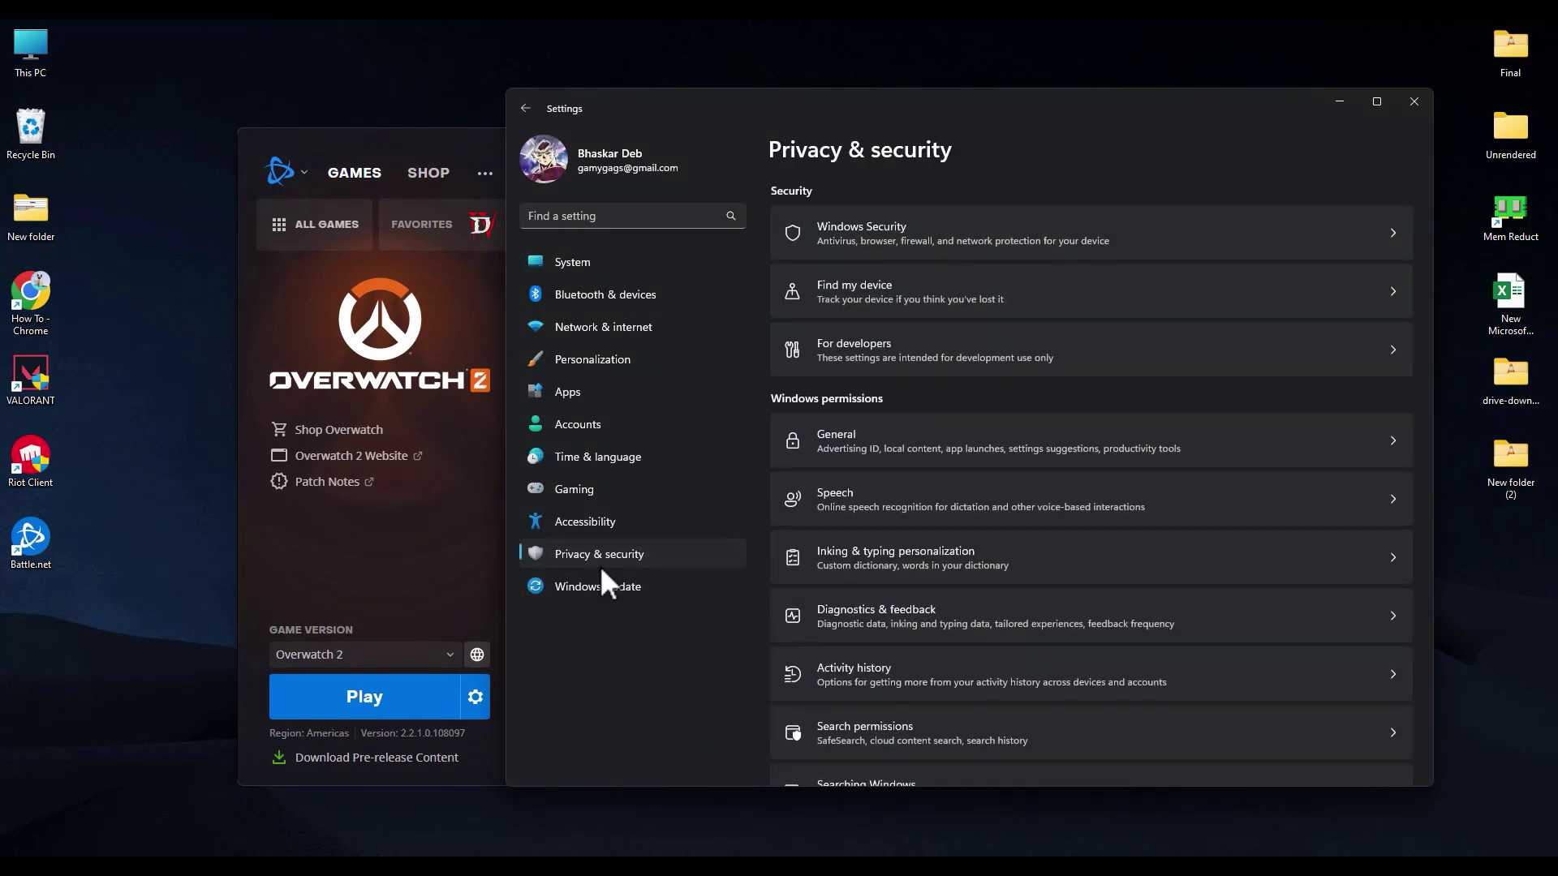
click(933, 233)
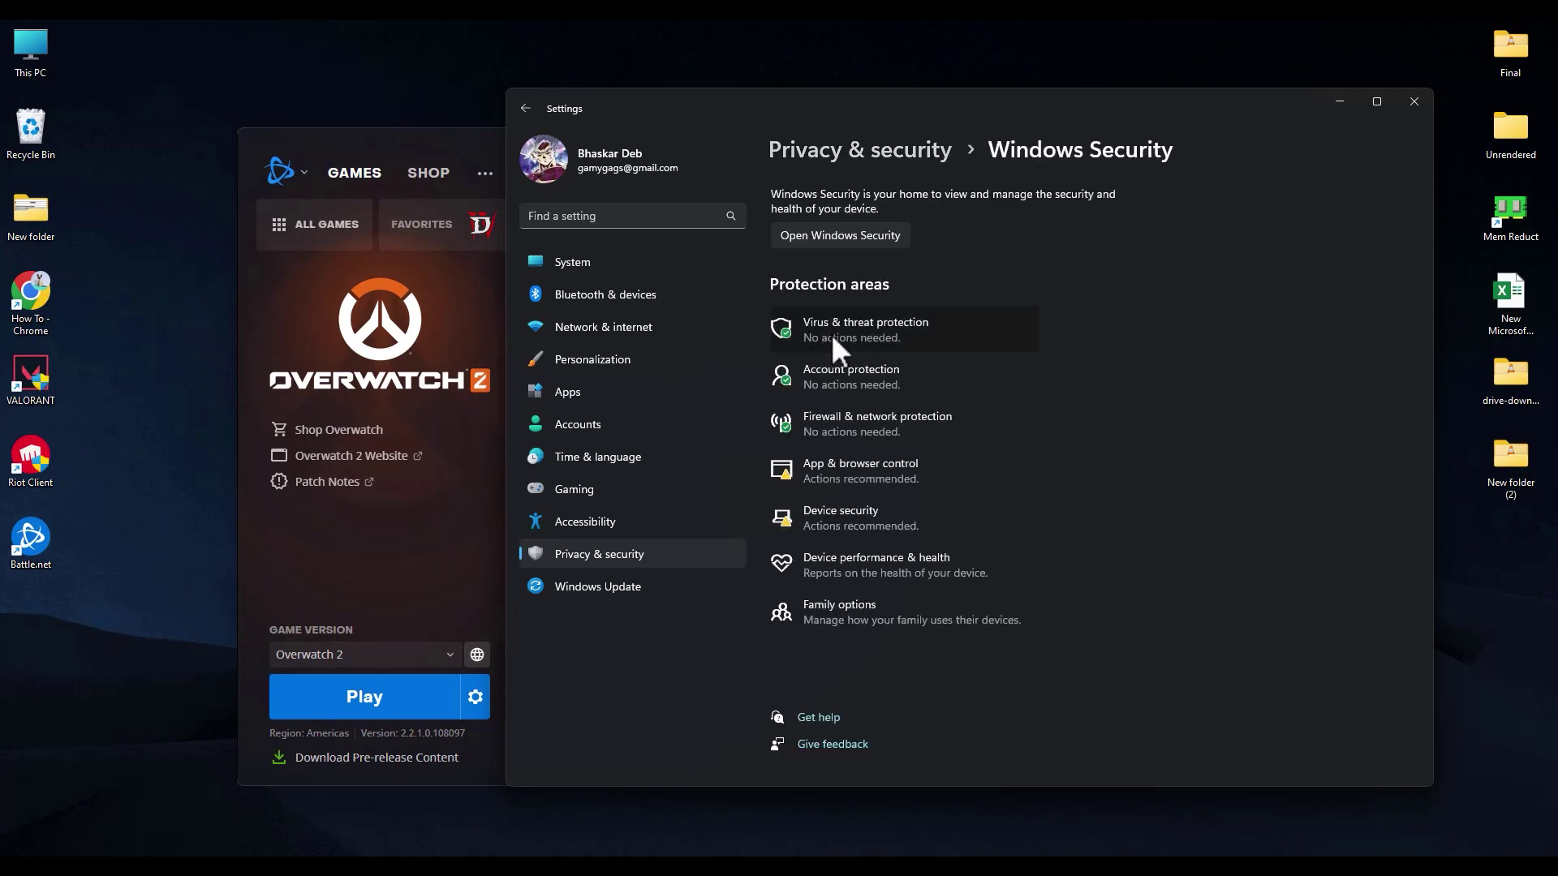
click(848, 334)
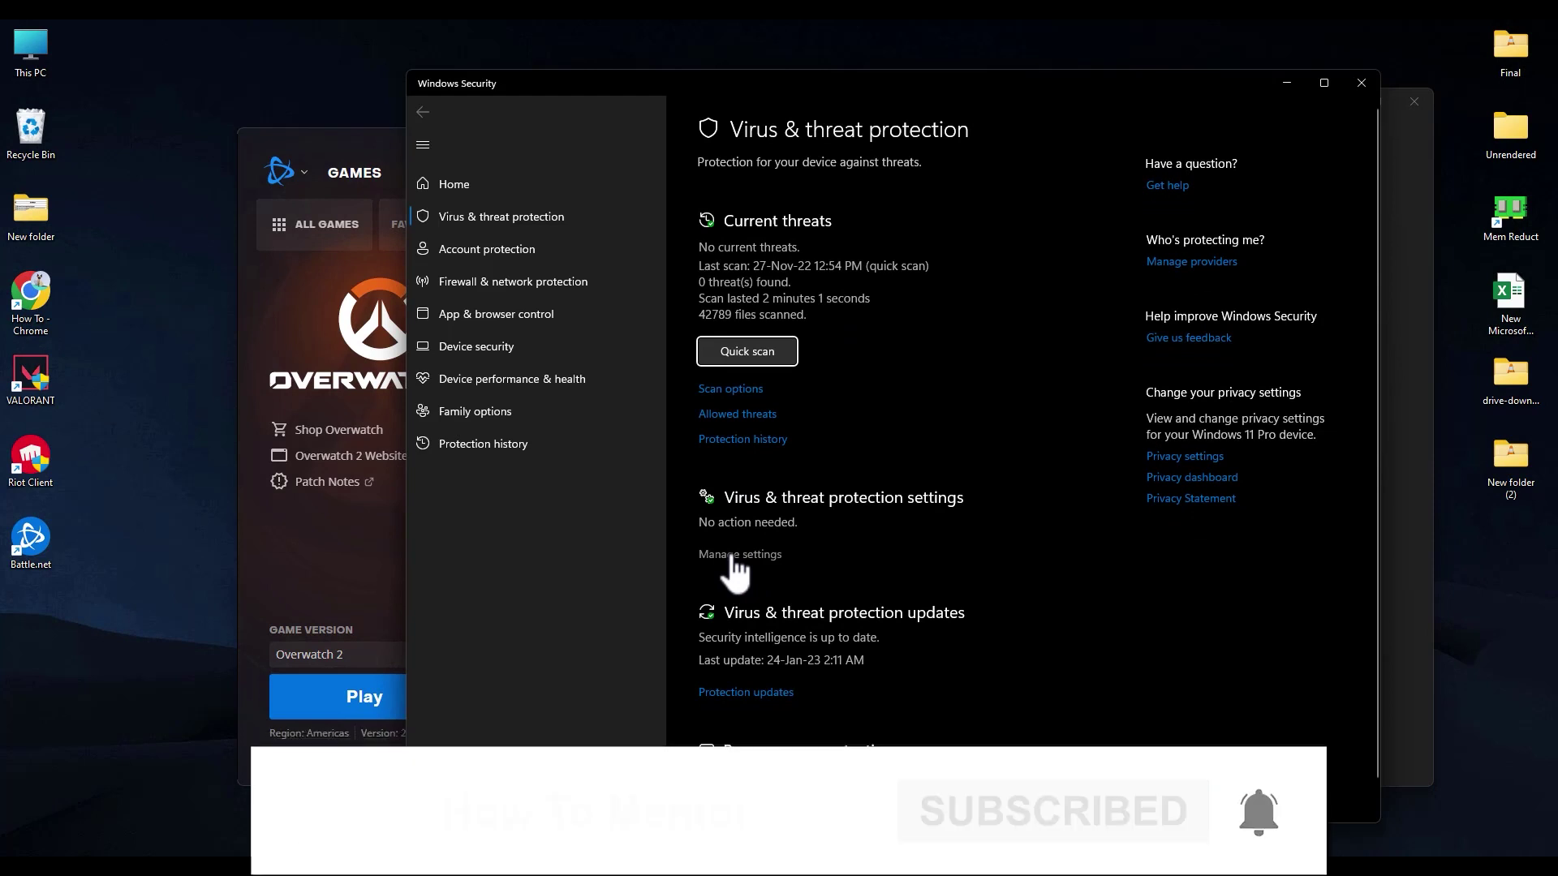
click(747, 555)
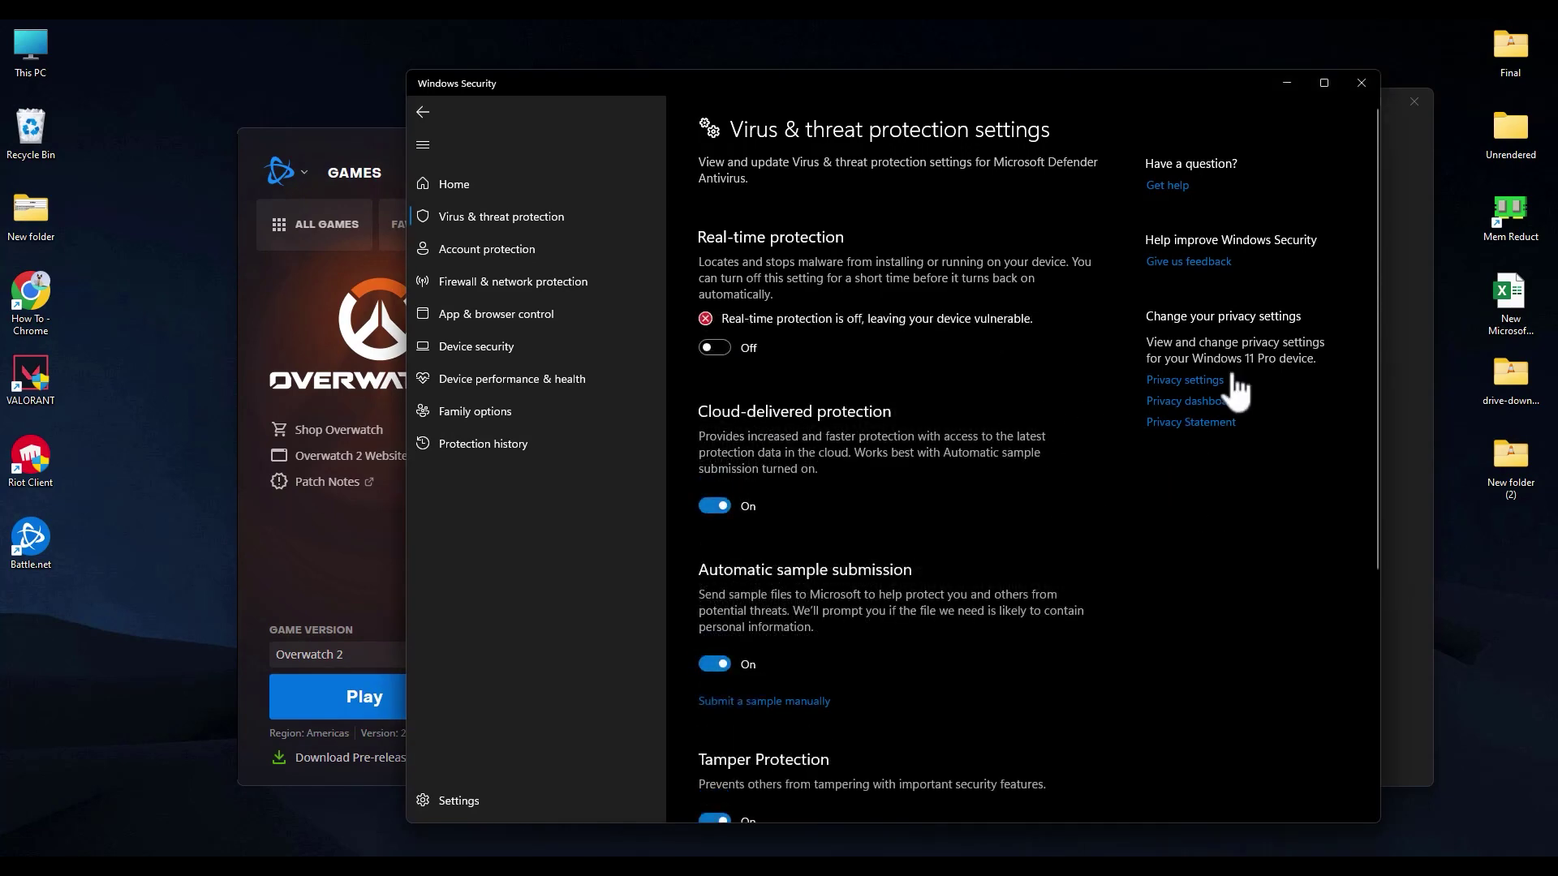
click(1361, 83)
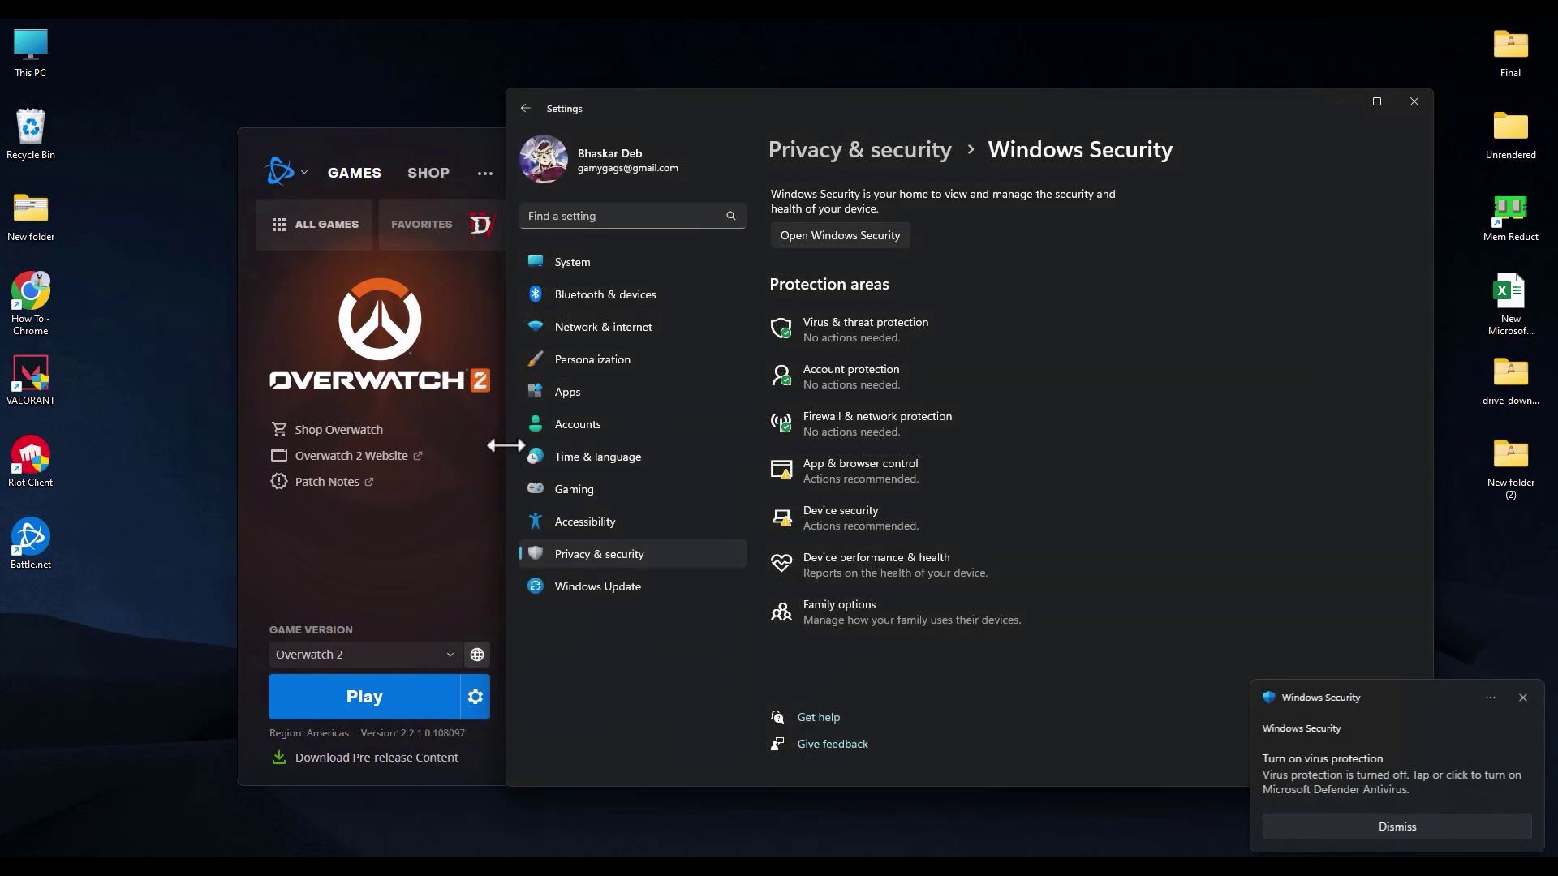
click(386, 537)
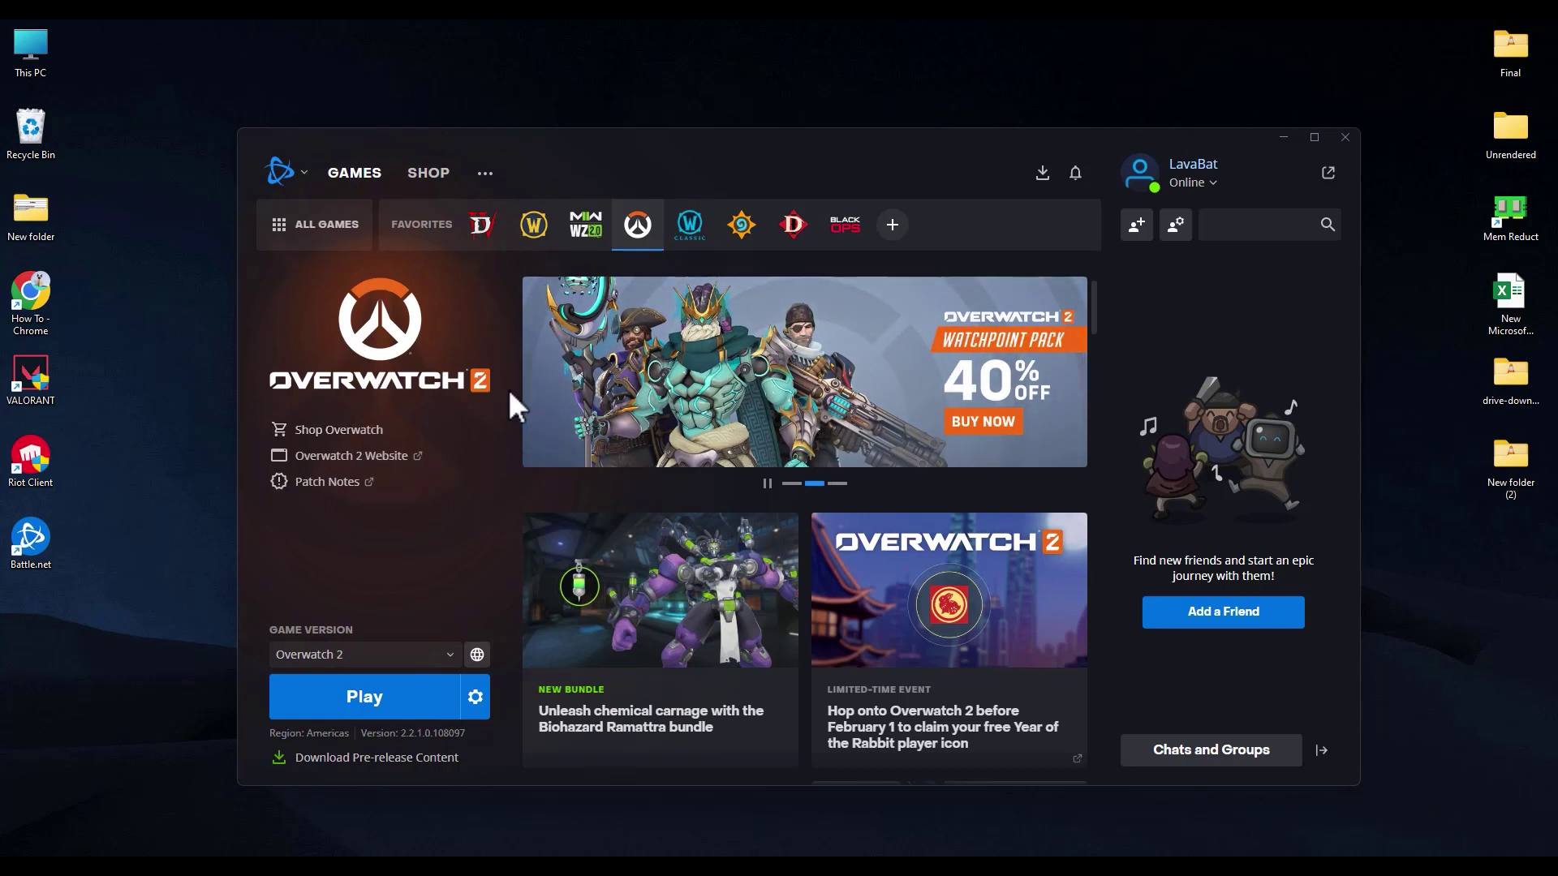
Run Scan and Repair on Overwatch 2 from the gear menu beside Play.
click(476, 700)
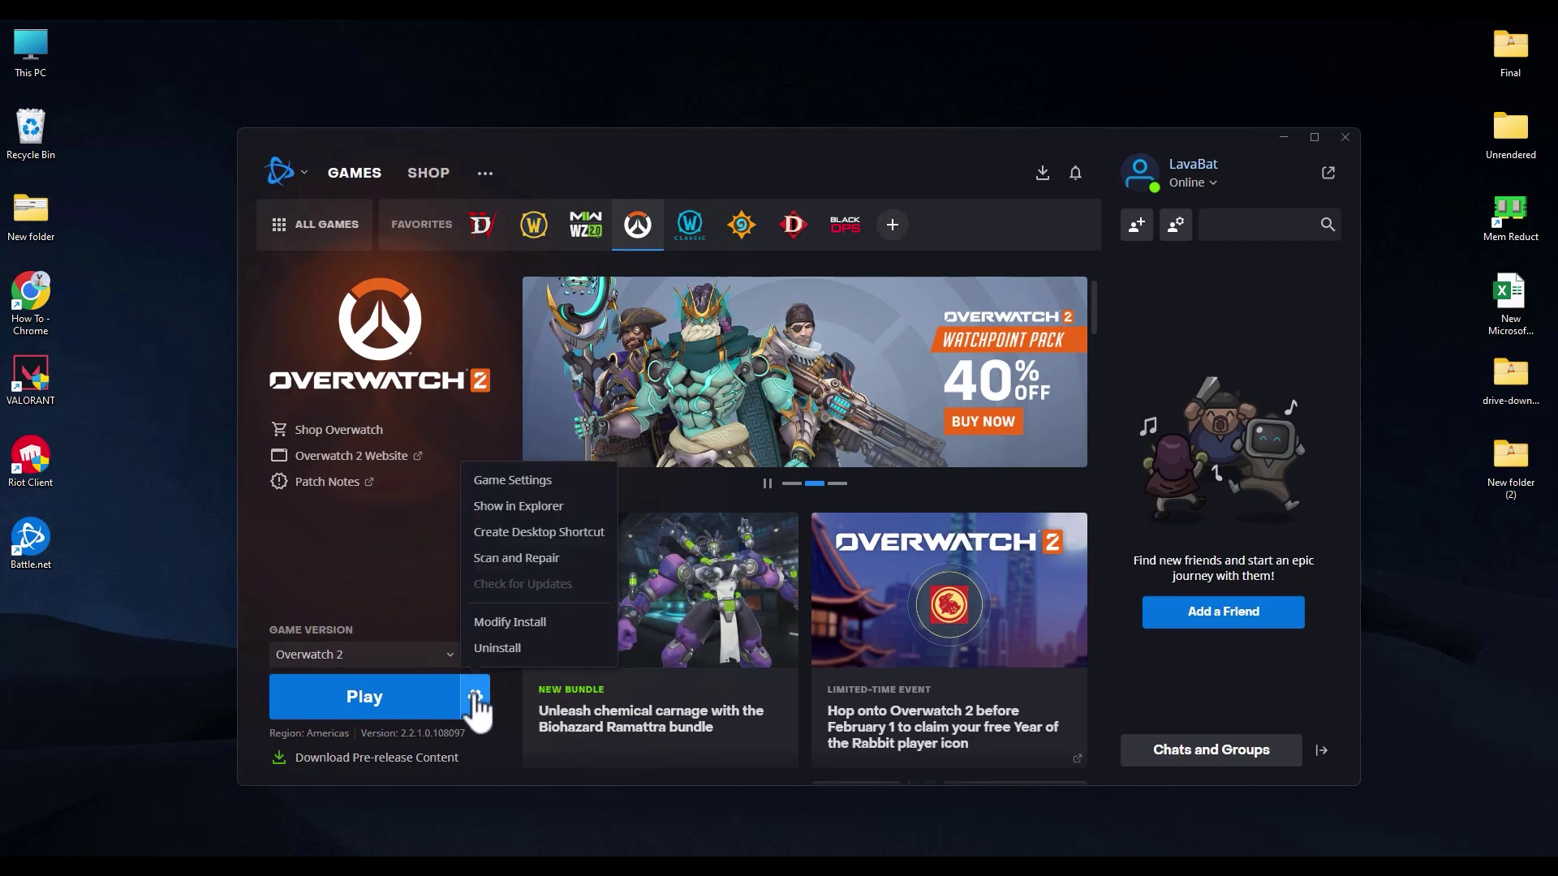
click(511, 559)
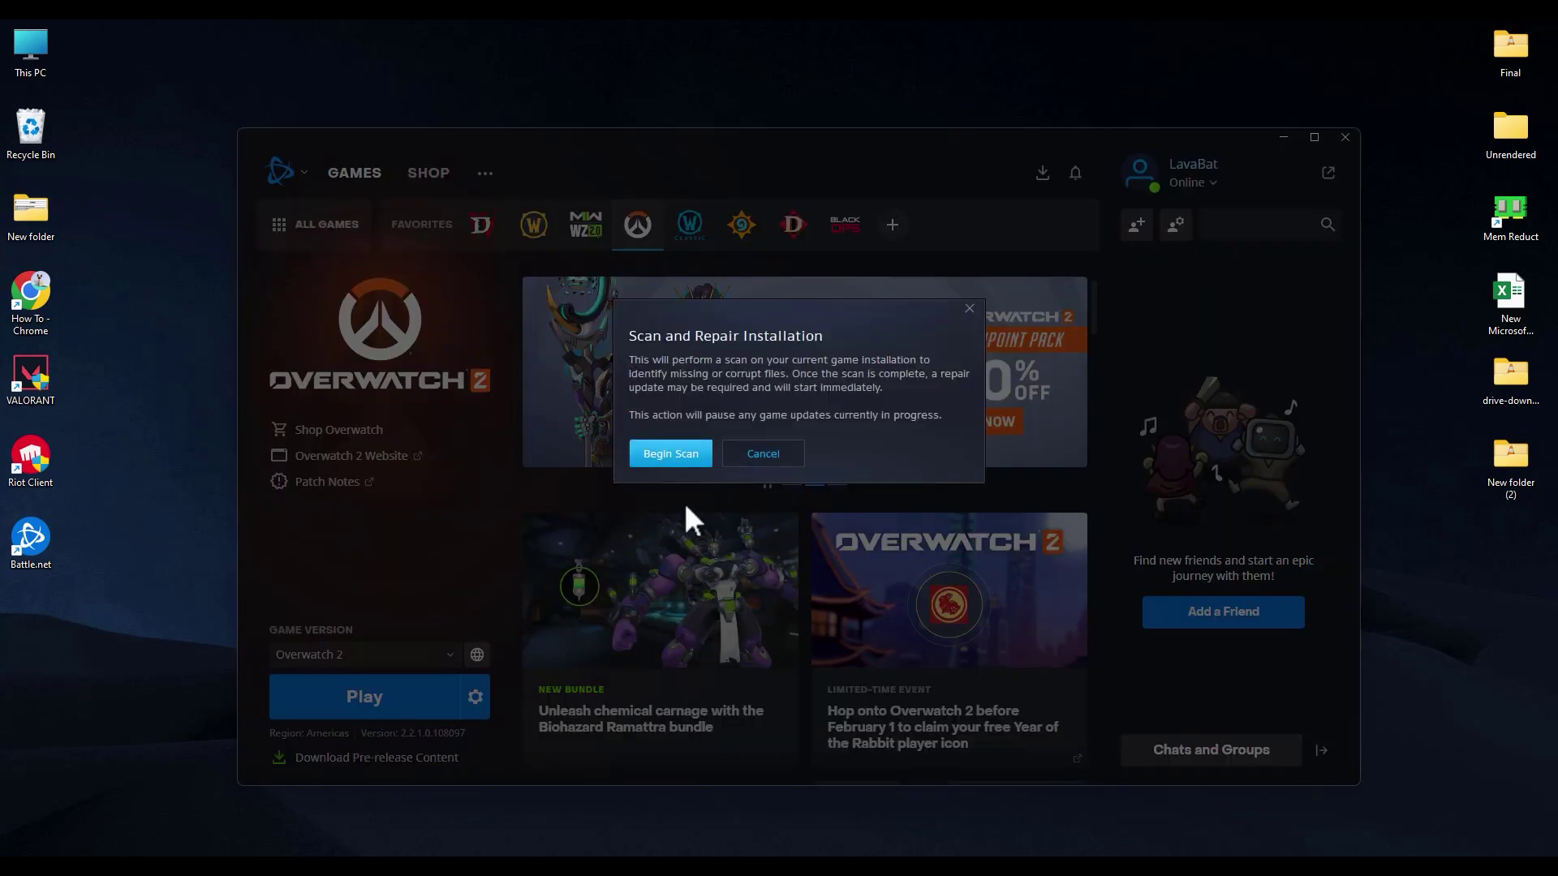
click(680, 463)
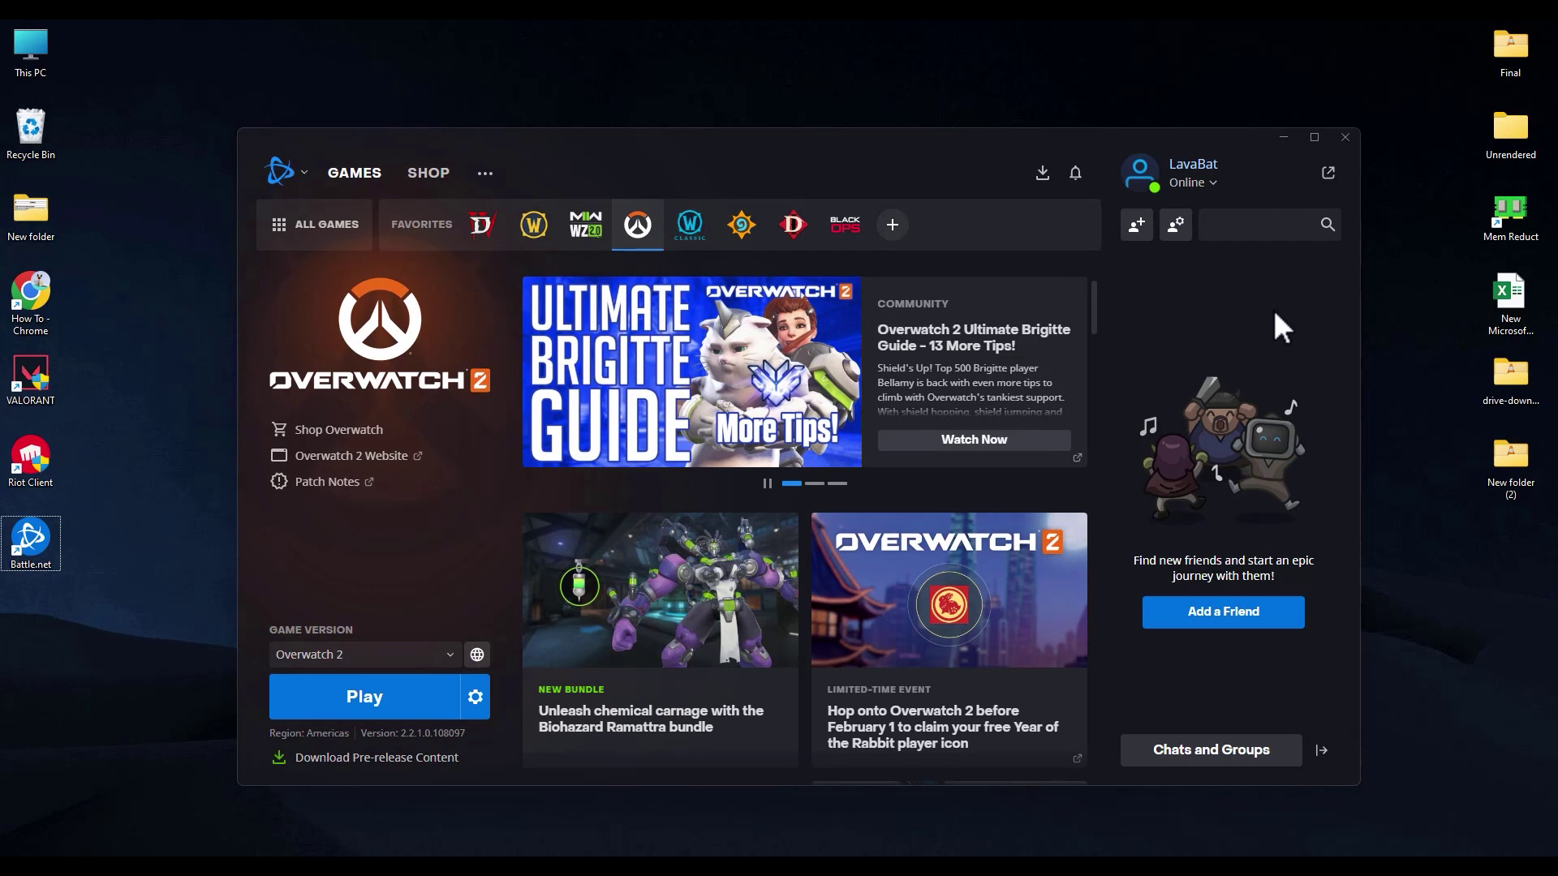
End the Battle.net process in Task Manager, then close Task Manager.
key(ctrl+shift+Escape)
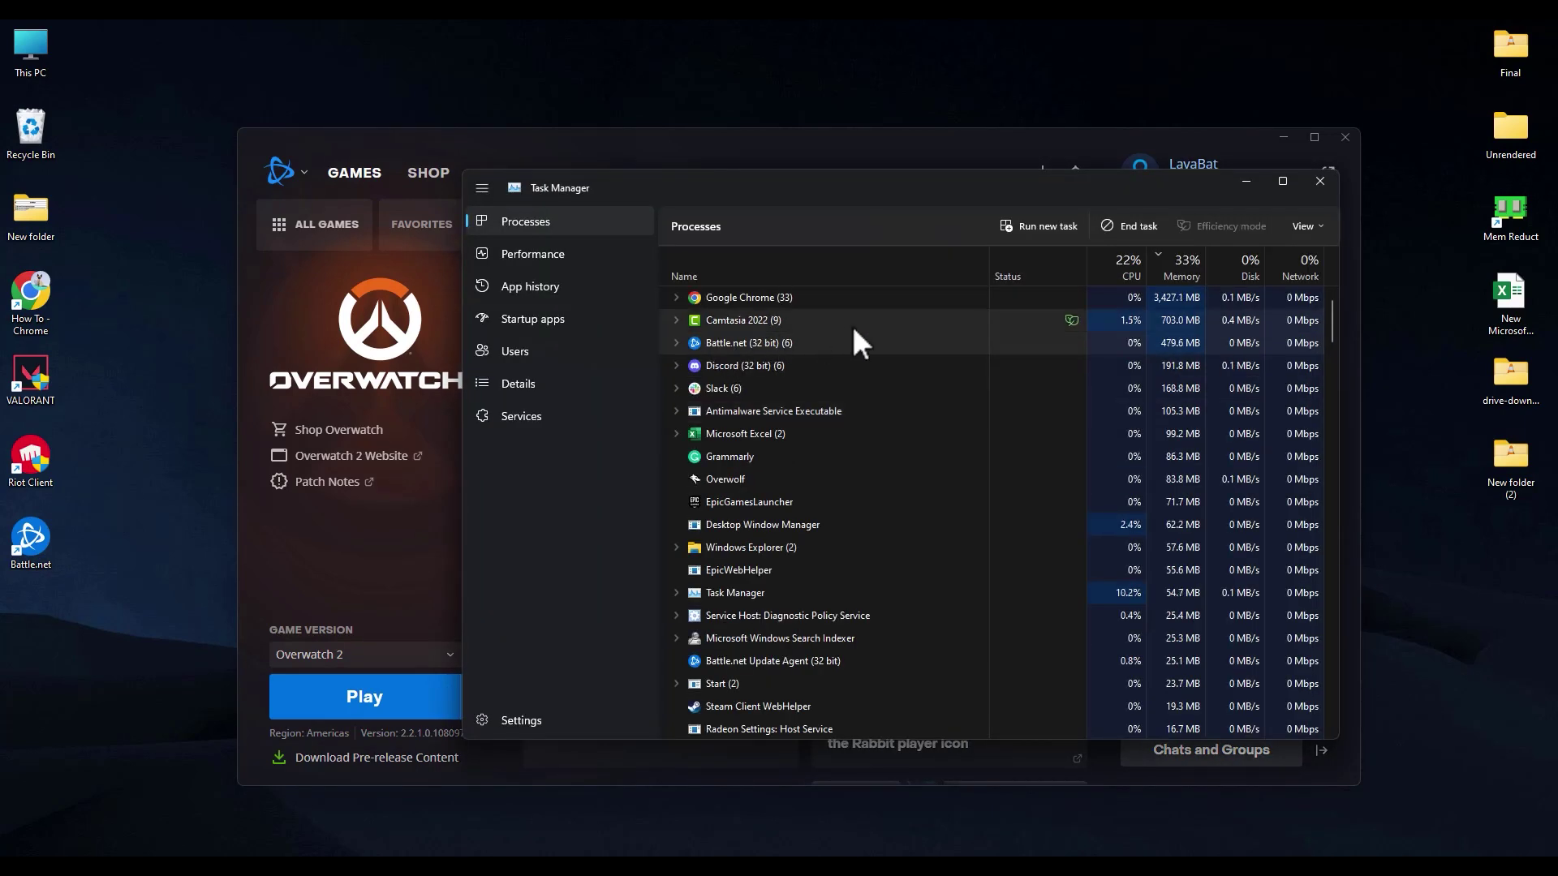
click(1131, 228)
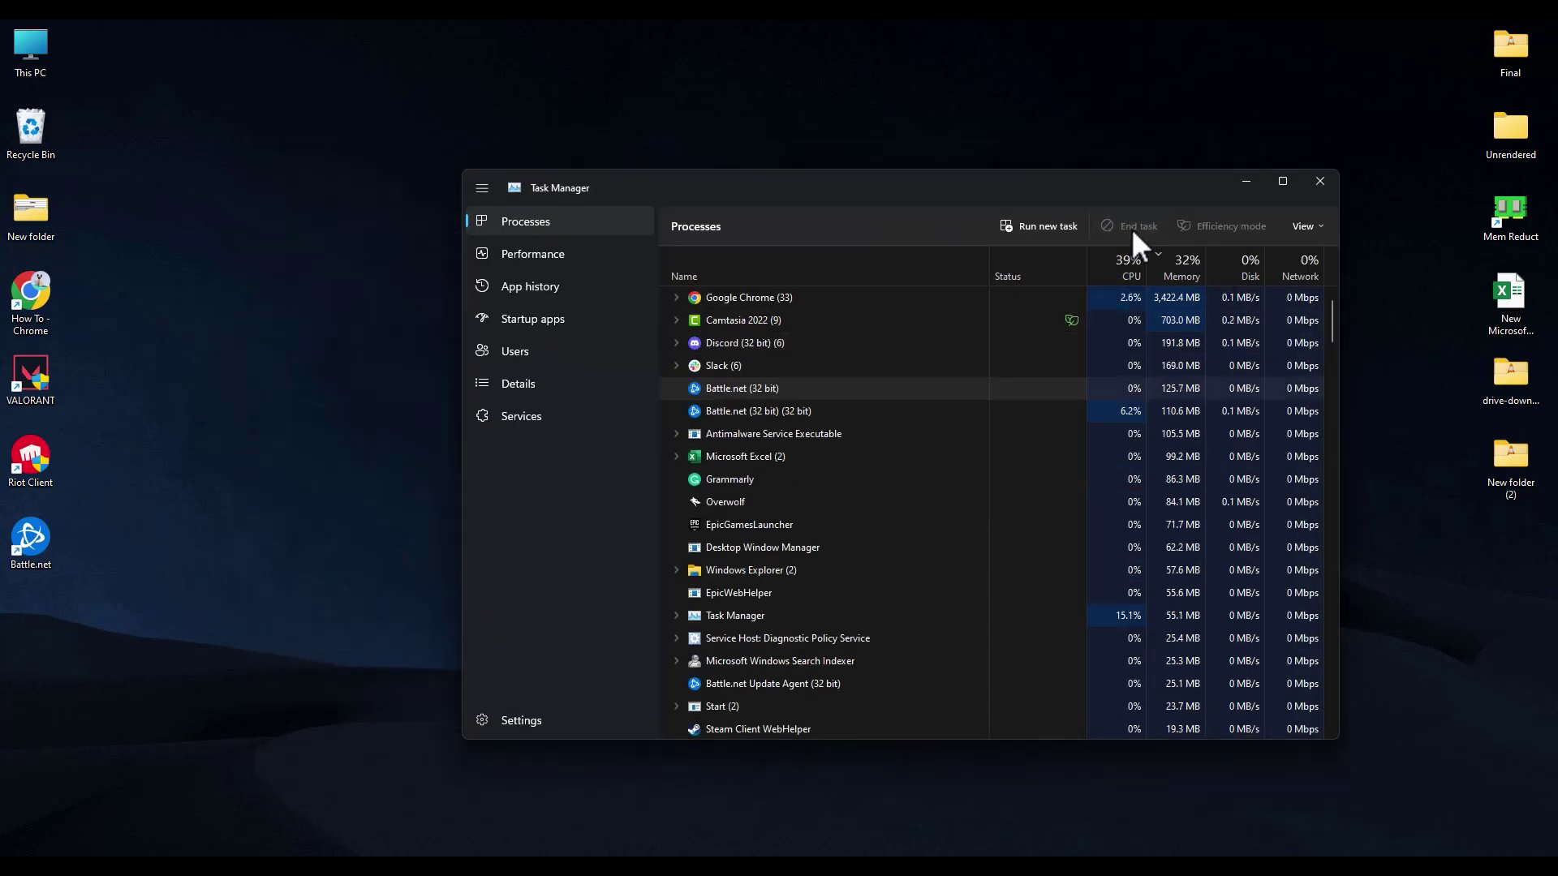
click(1332, 187)
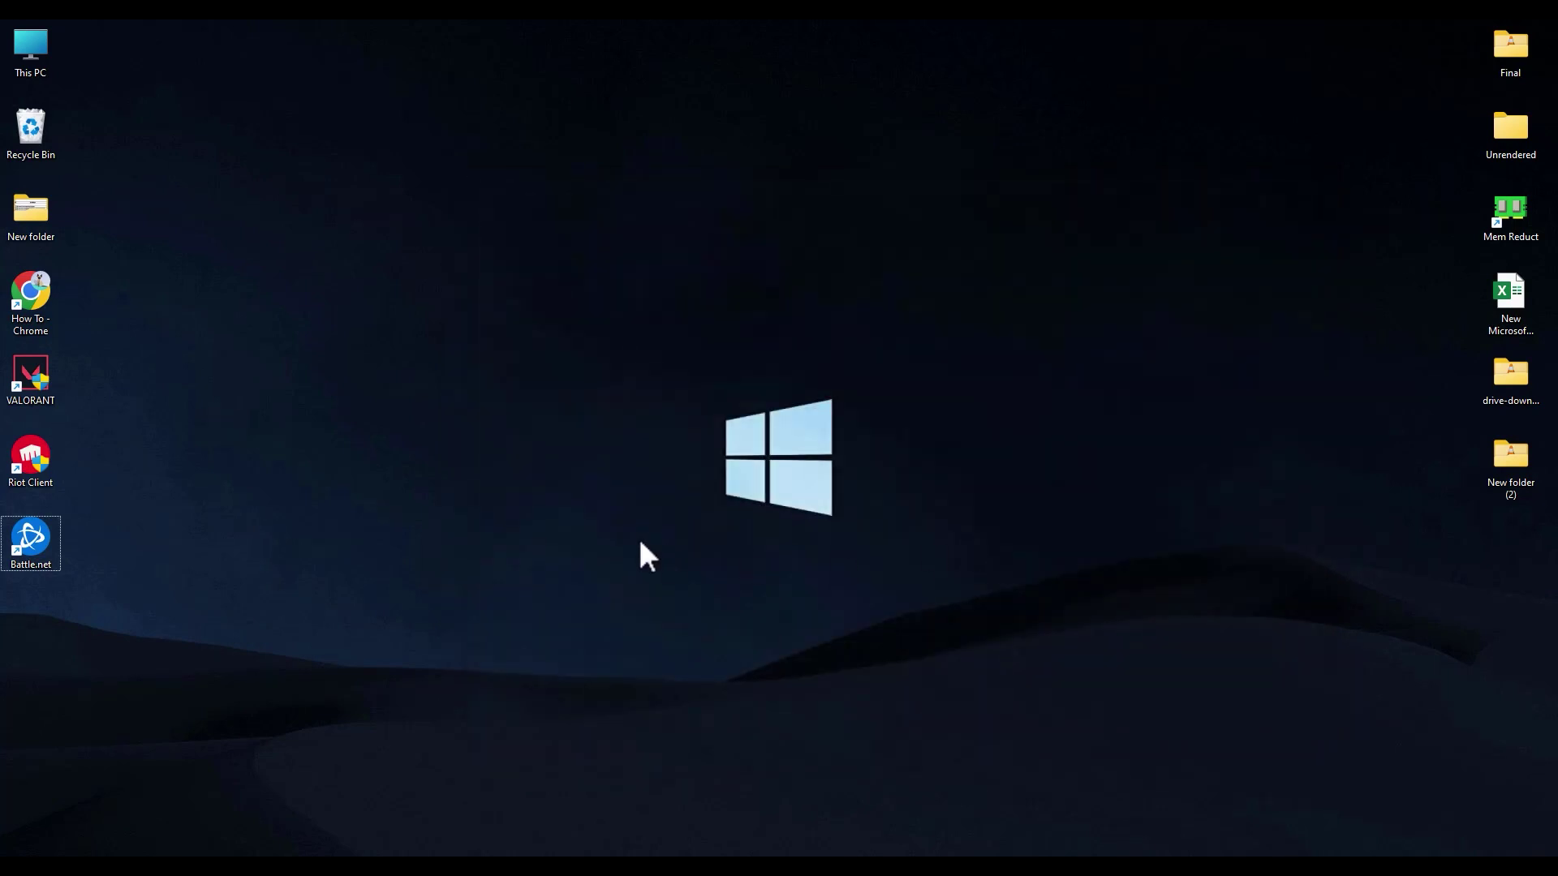
Launch %localappdata% from the Run dialog's history.
key(super+r)
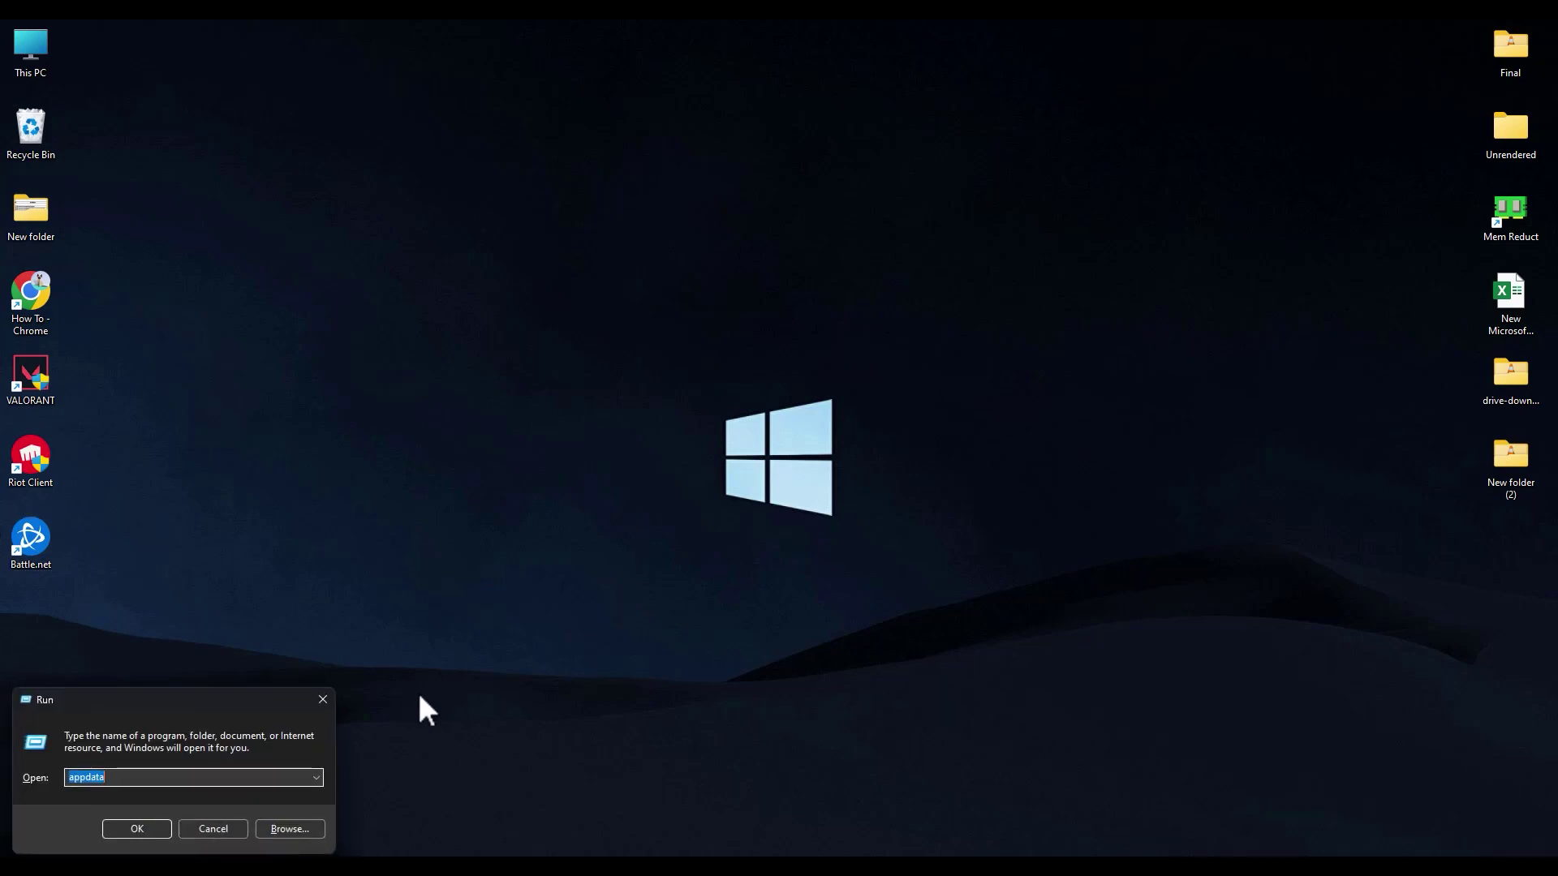
click(317, 774)
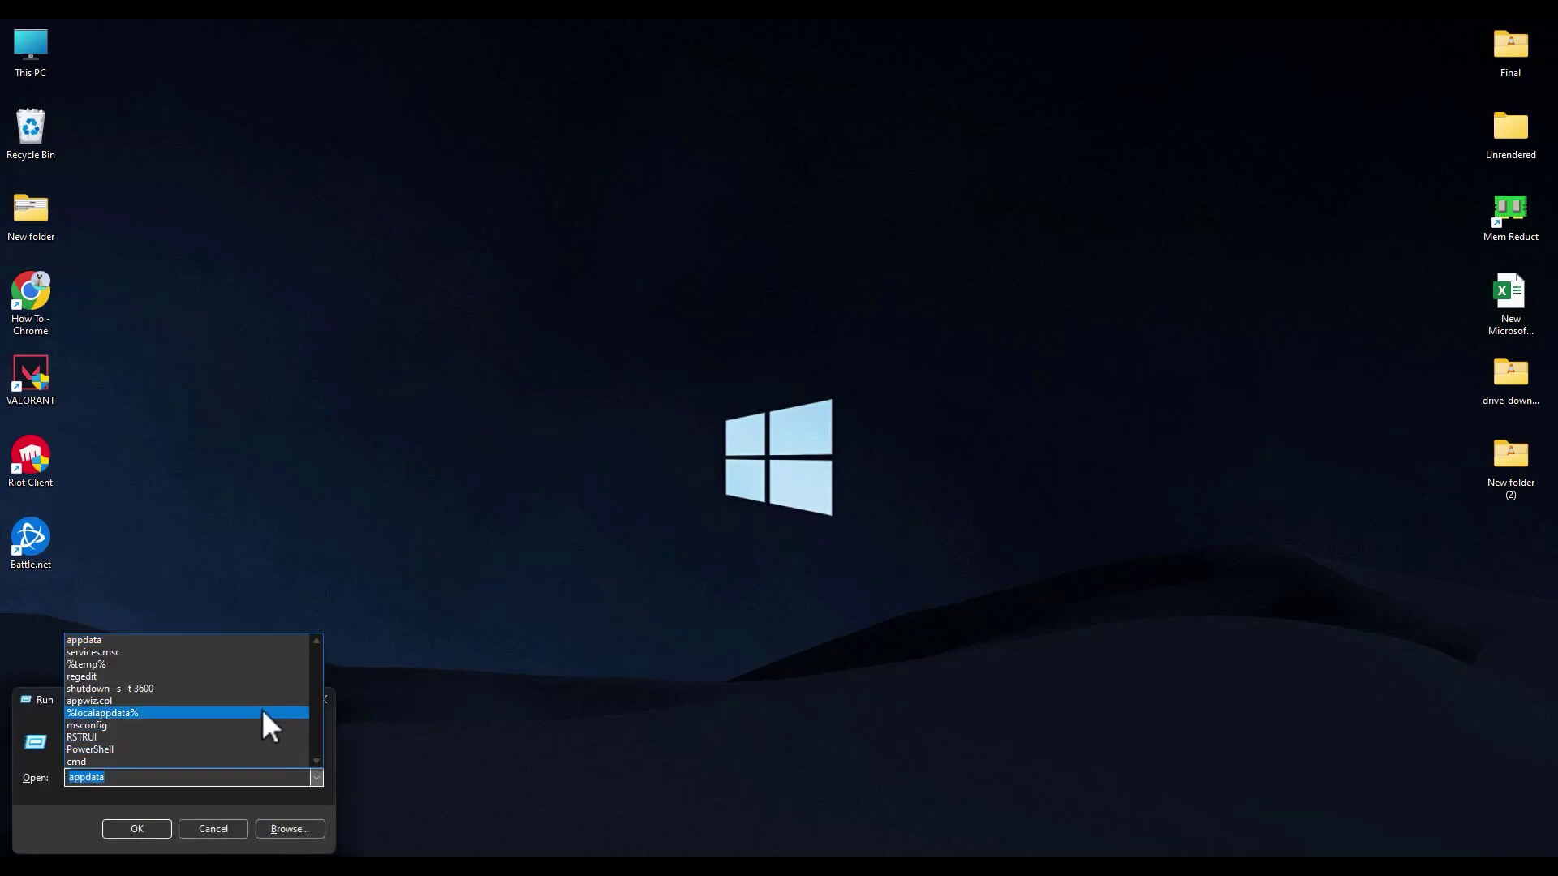
click(261, 708)
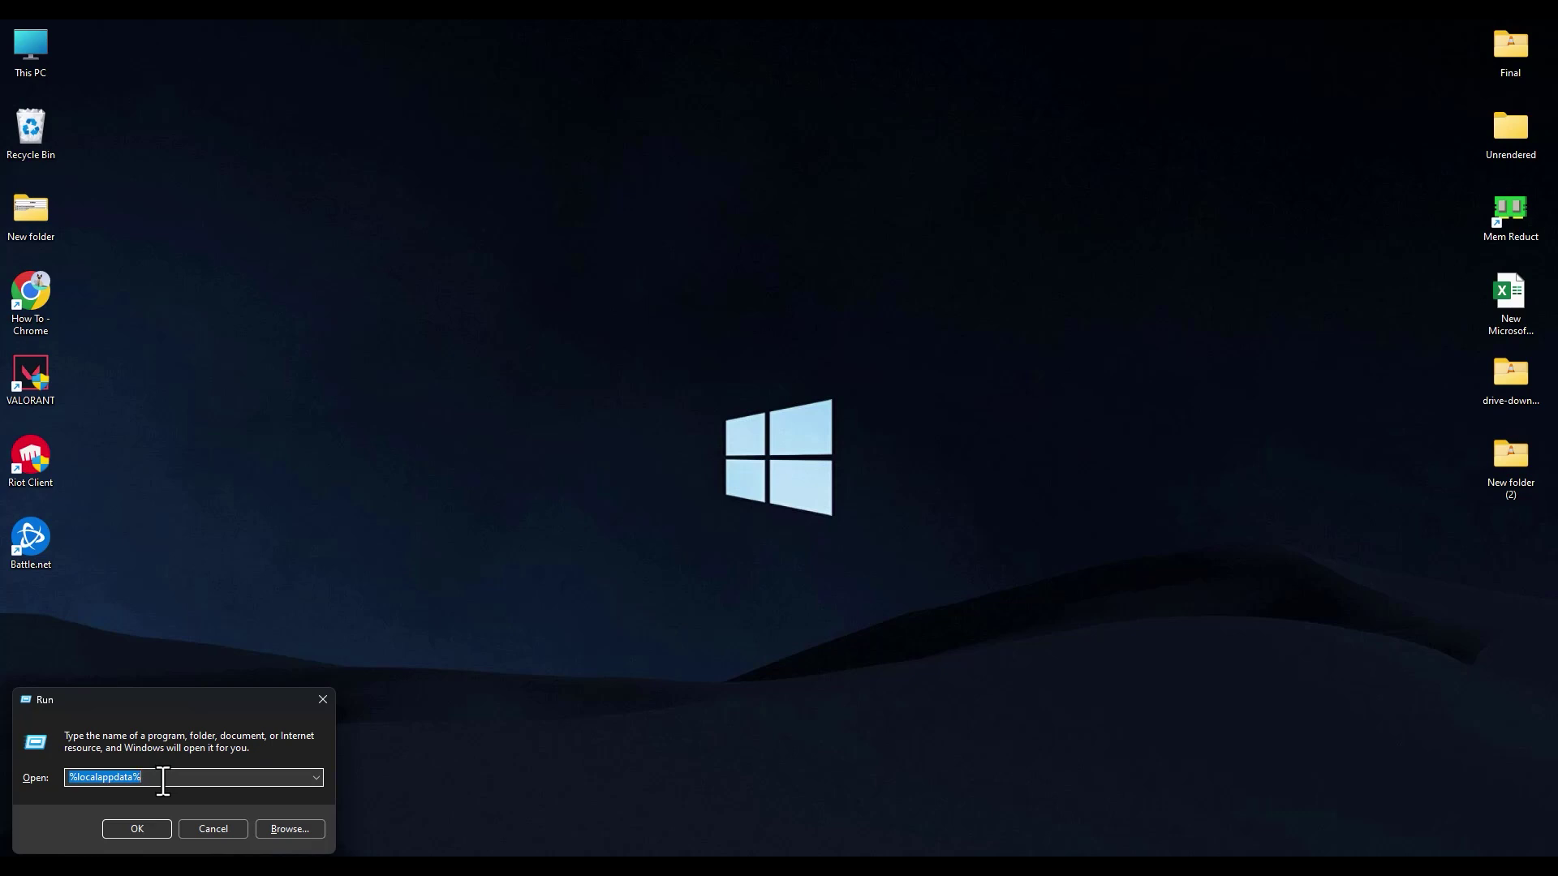
click(165, 779)
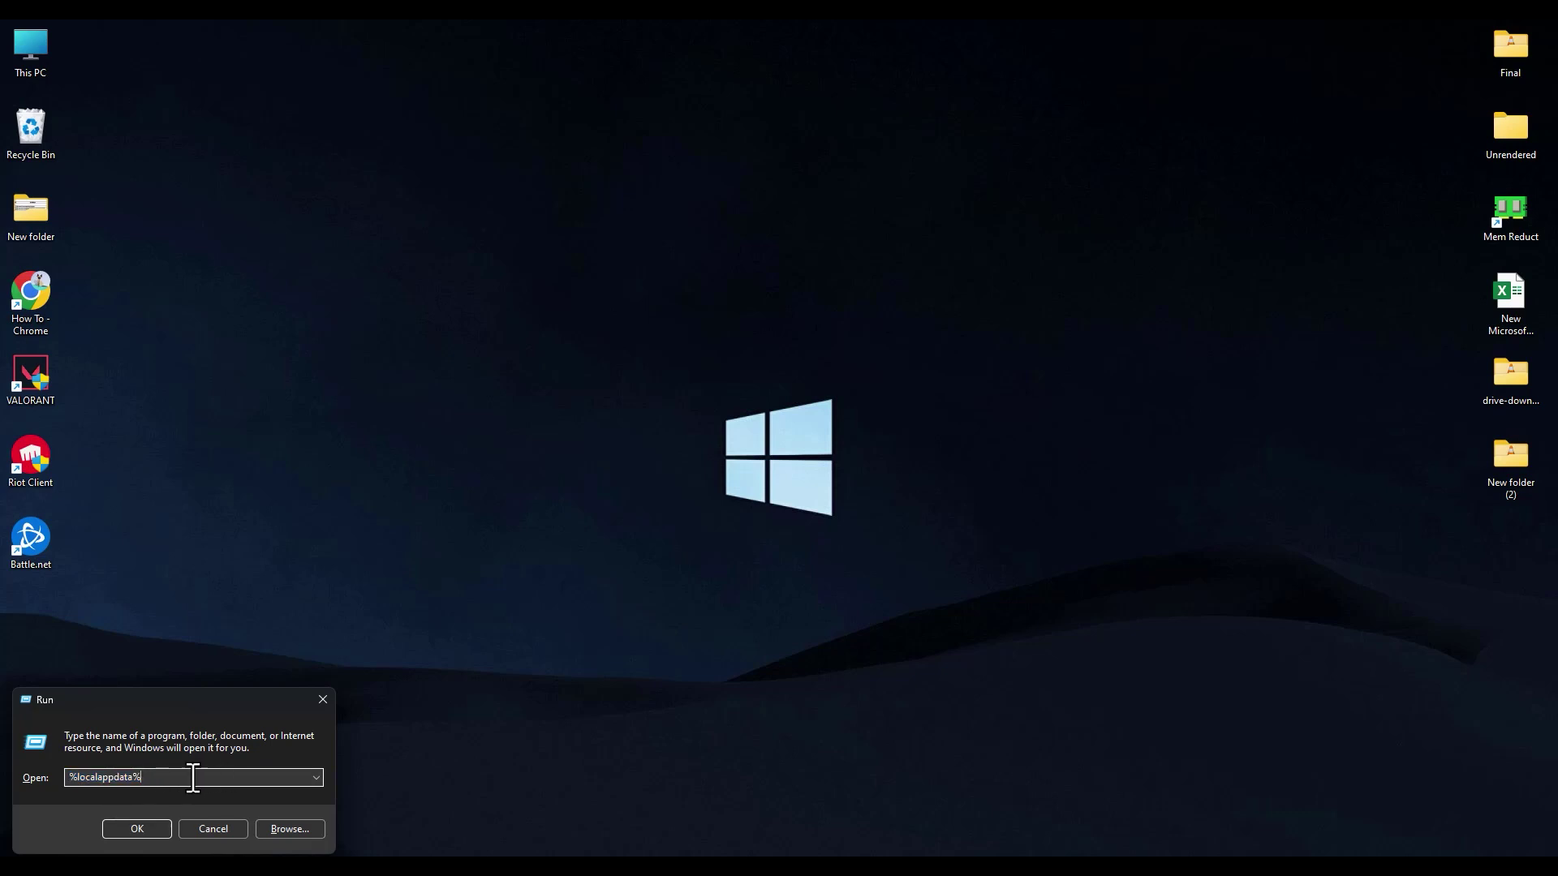
click(137, 829)
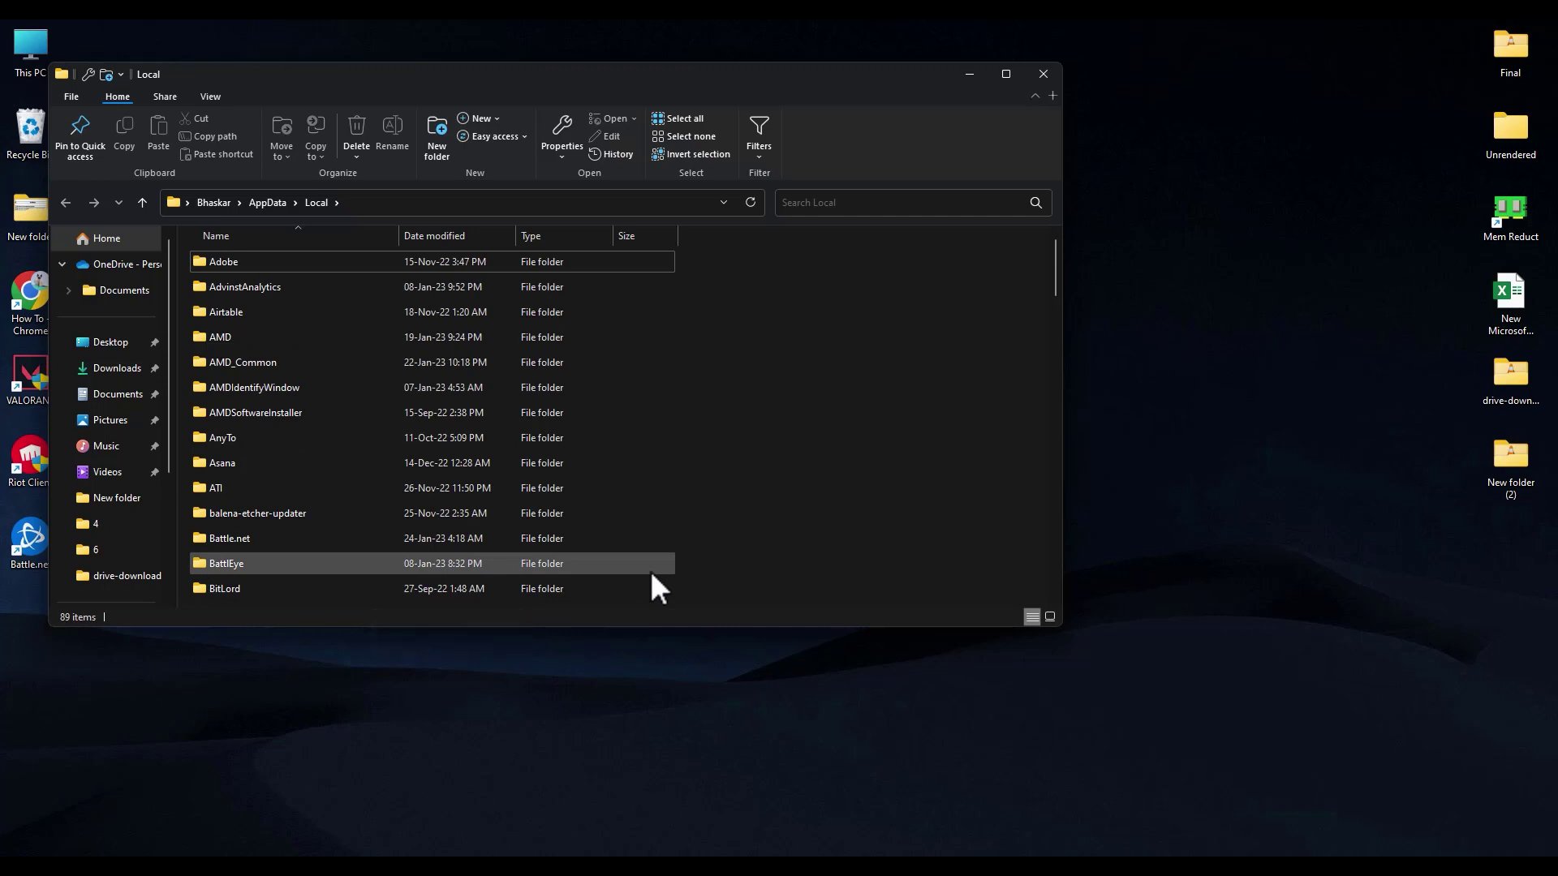
Delete the Battle.net and Blizzard Entertainment folders from AppData\Local and close the window.
scroll(650, 571, down, 1)
click(270, 469)
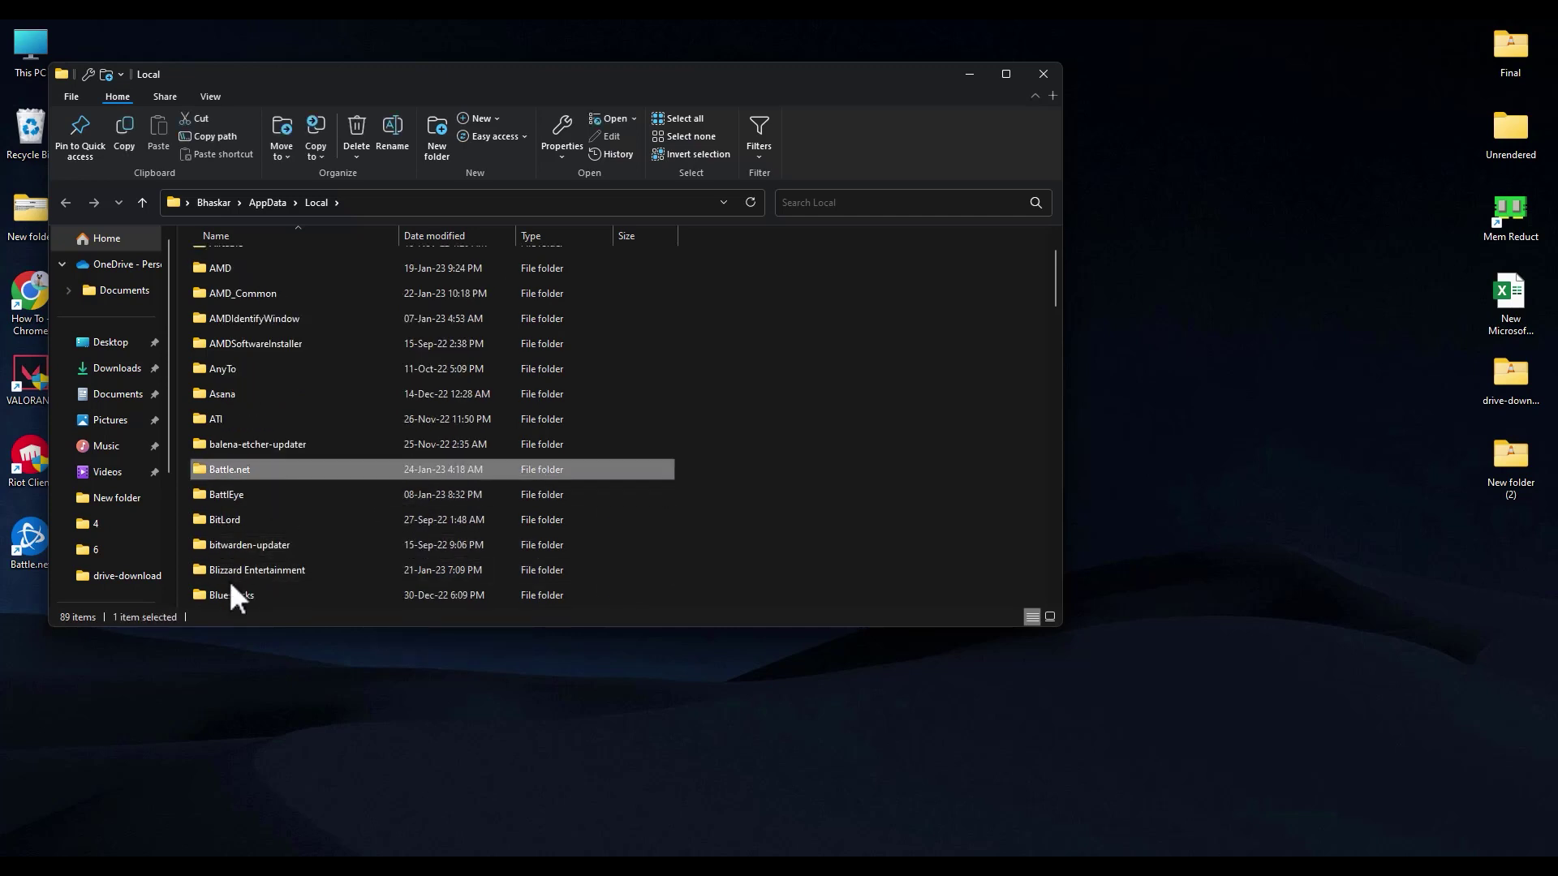
ctrl+click(267, 569)
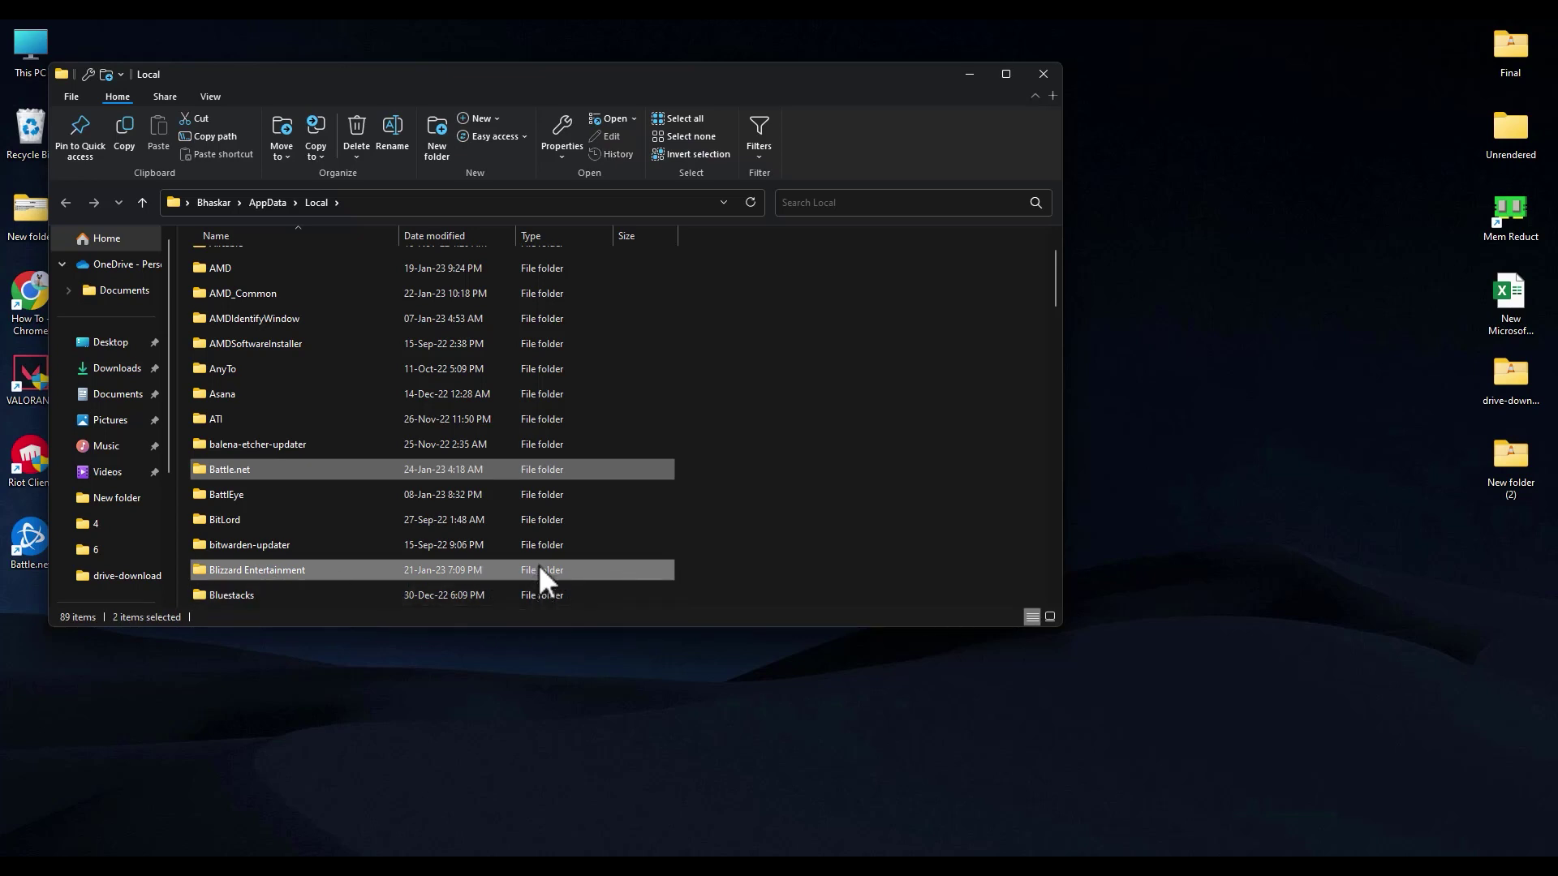
key(Delete)
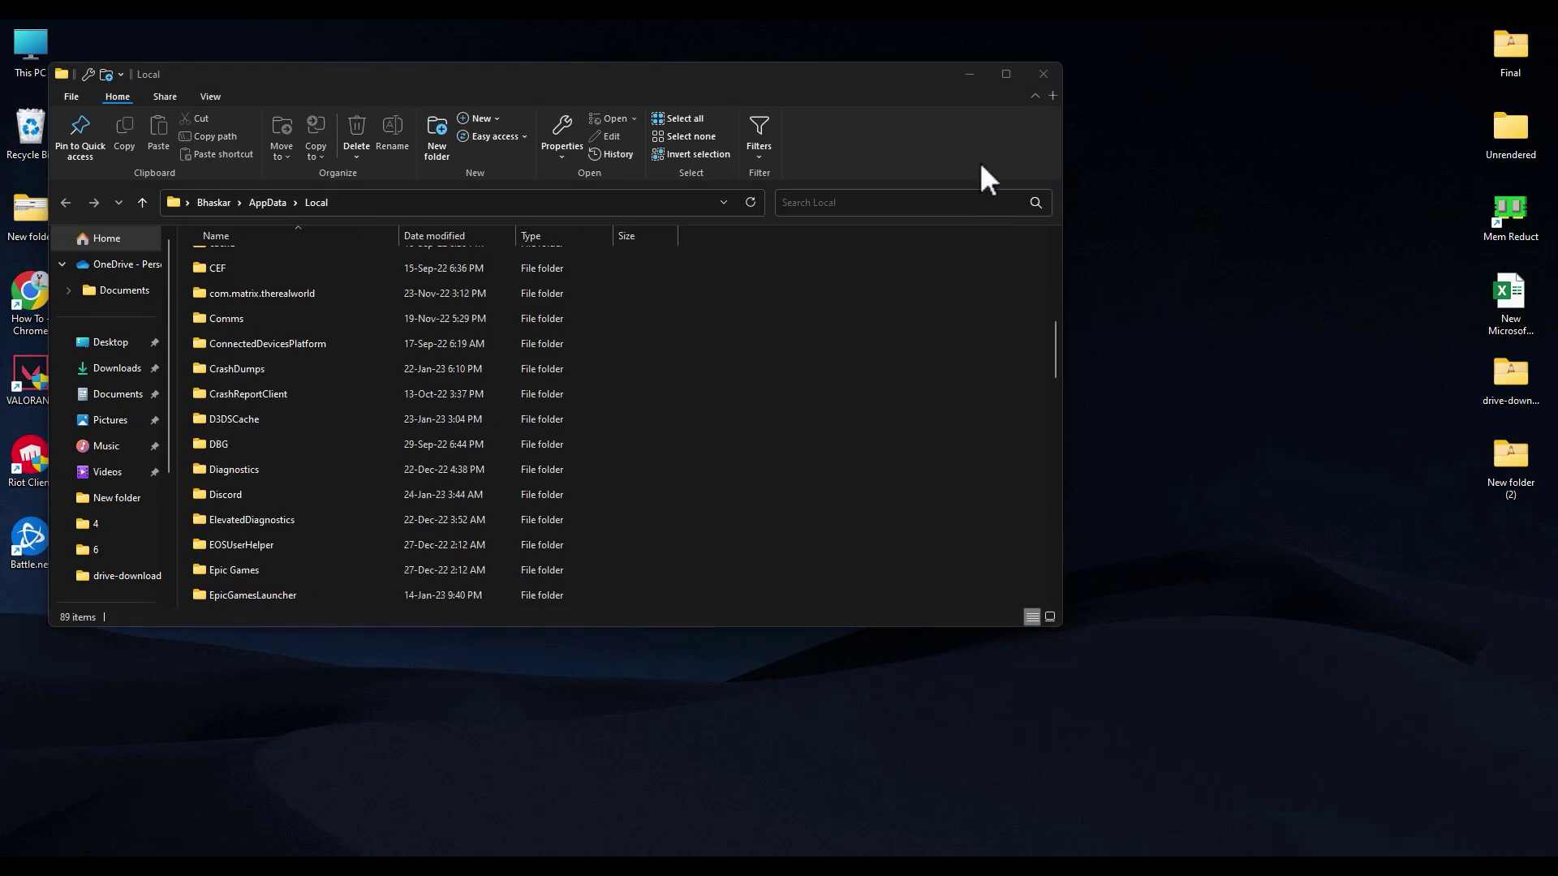
drag(582, 81, 715, 210)
click(1170, 204)
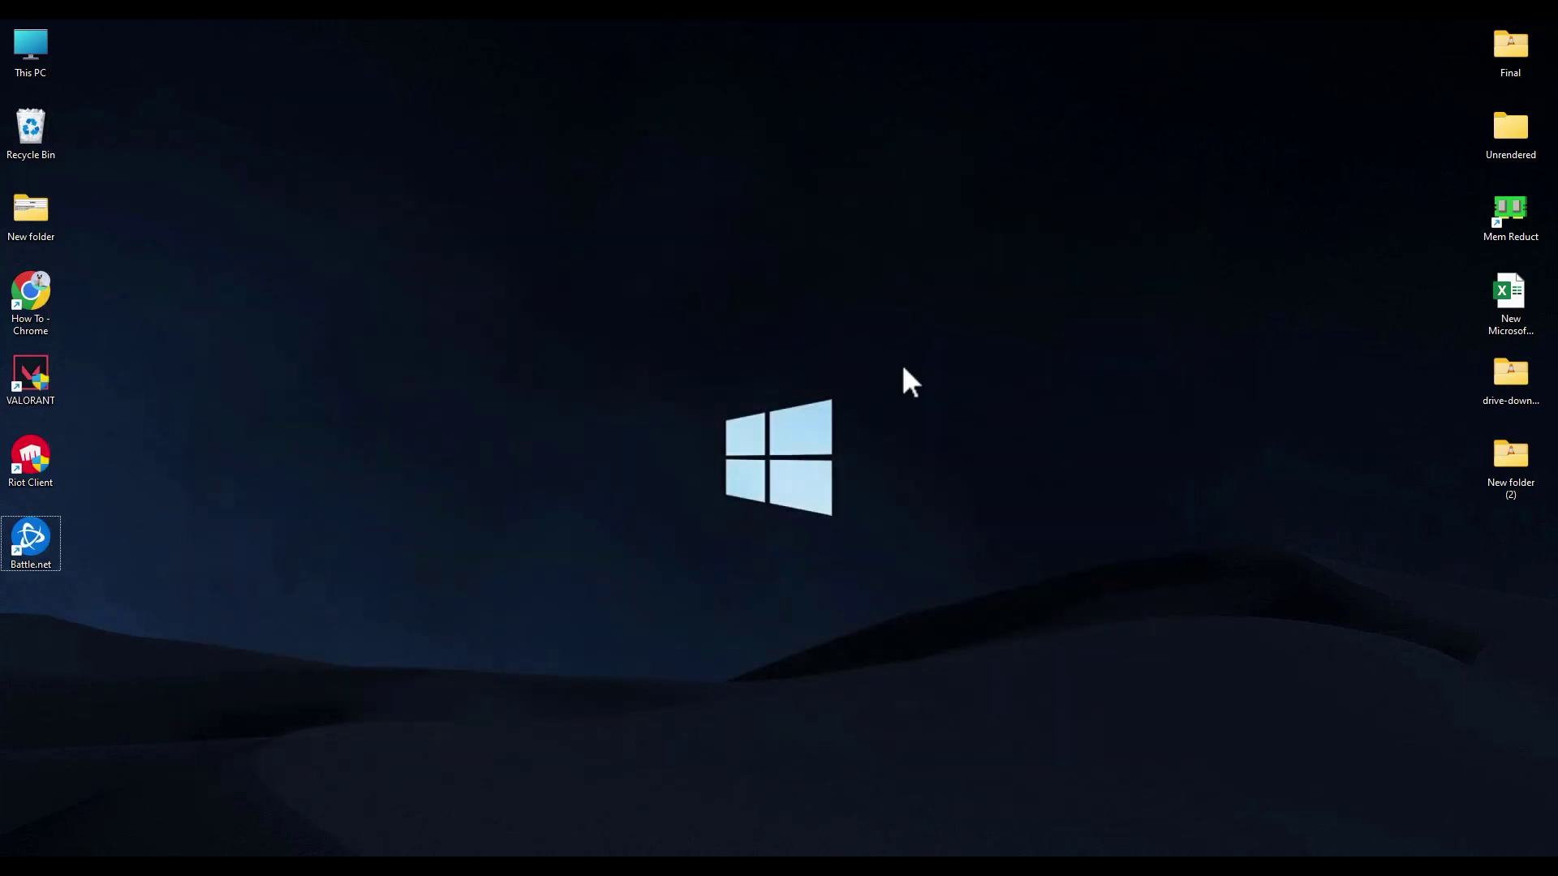
Launch %temp% from the Run history and delete everything in it.
key(super+r)
click(316, 773)
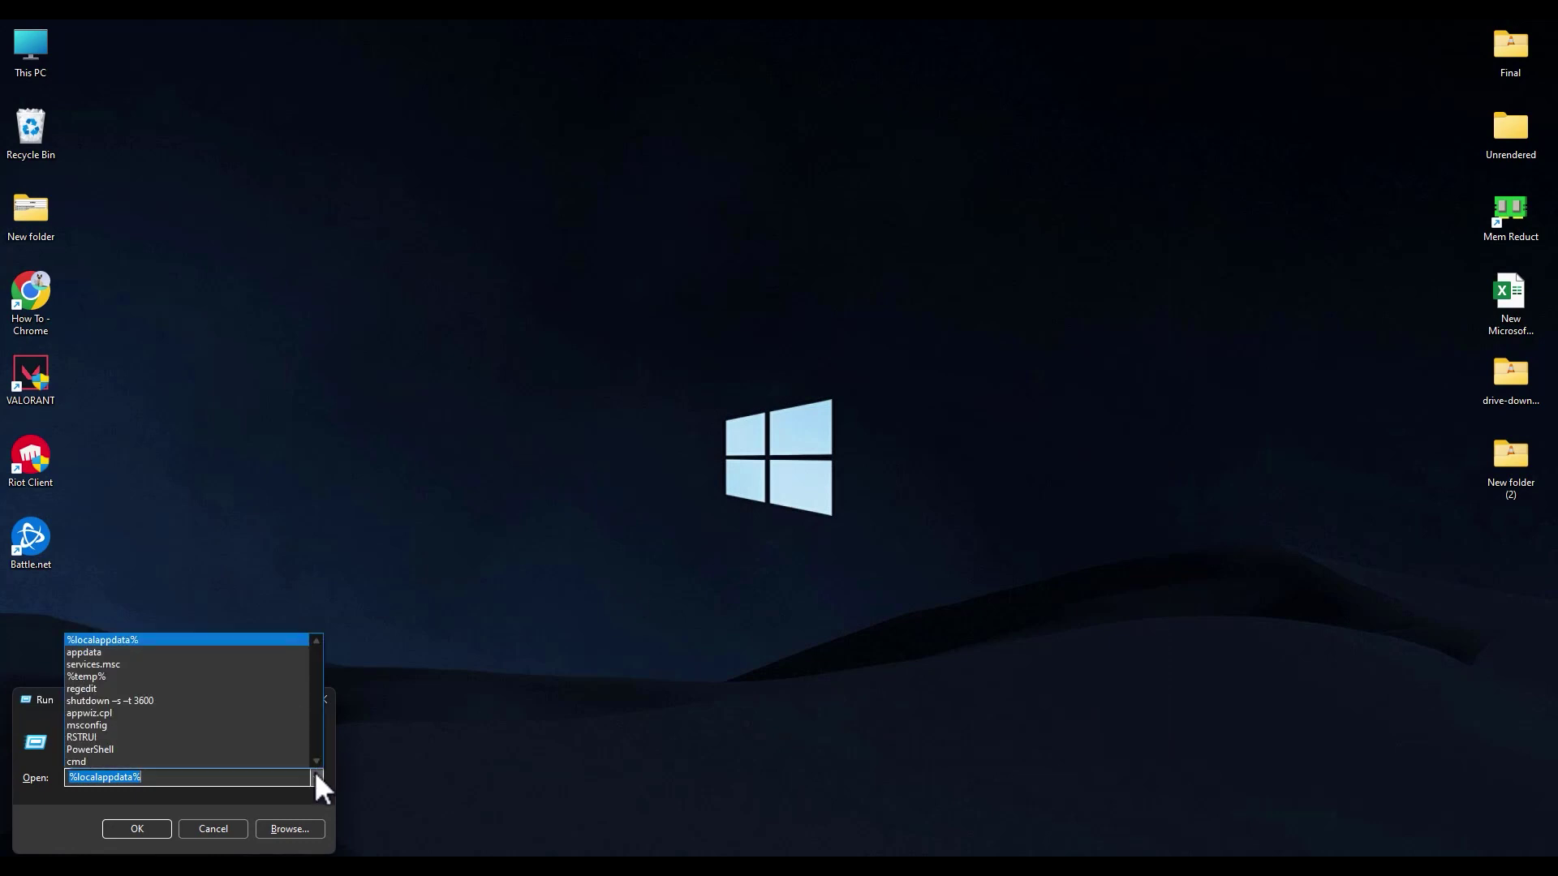
click(114, 677)
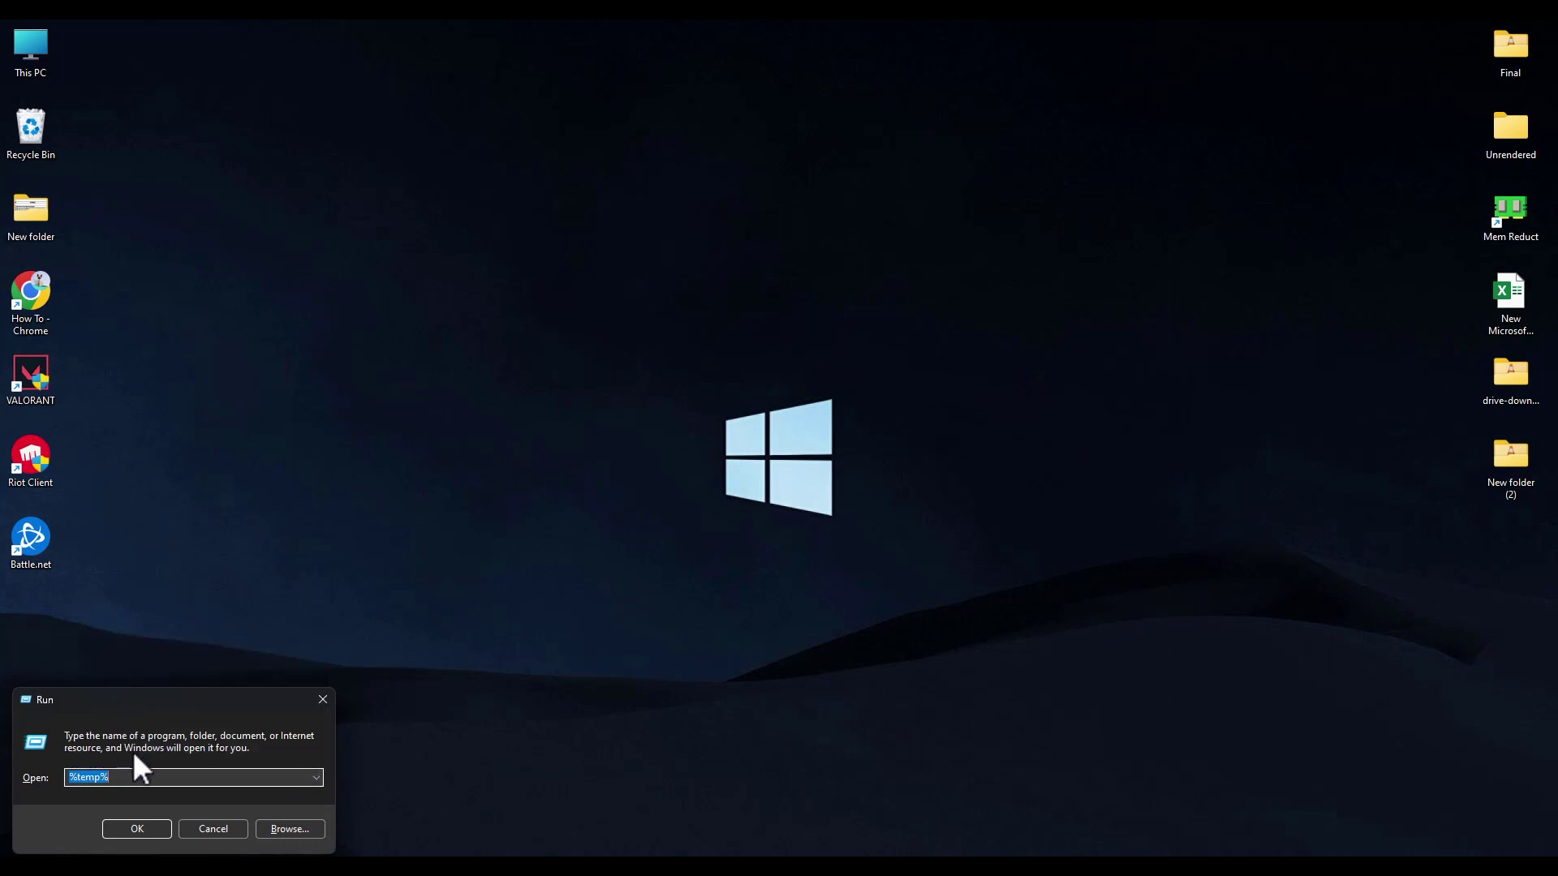
click(138, 822)
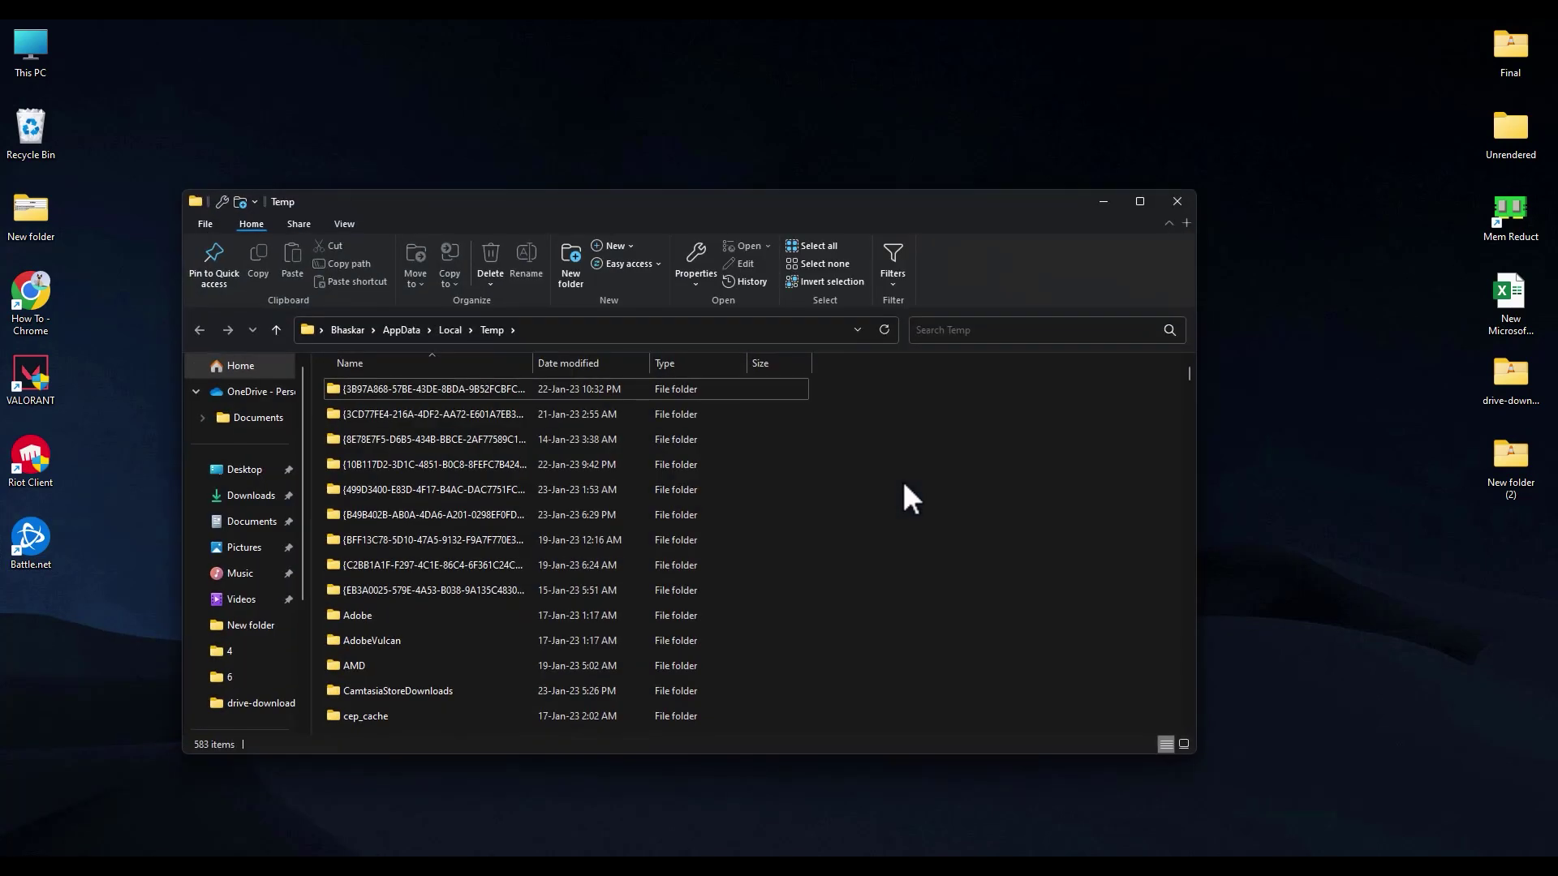
key(ctrl+a)
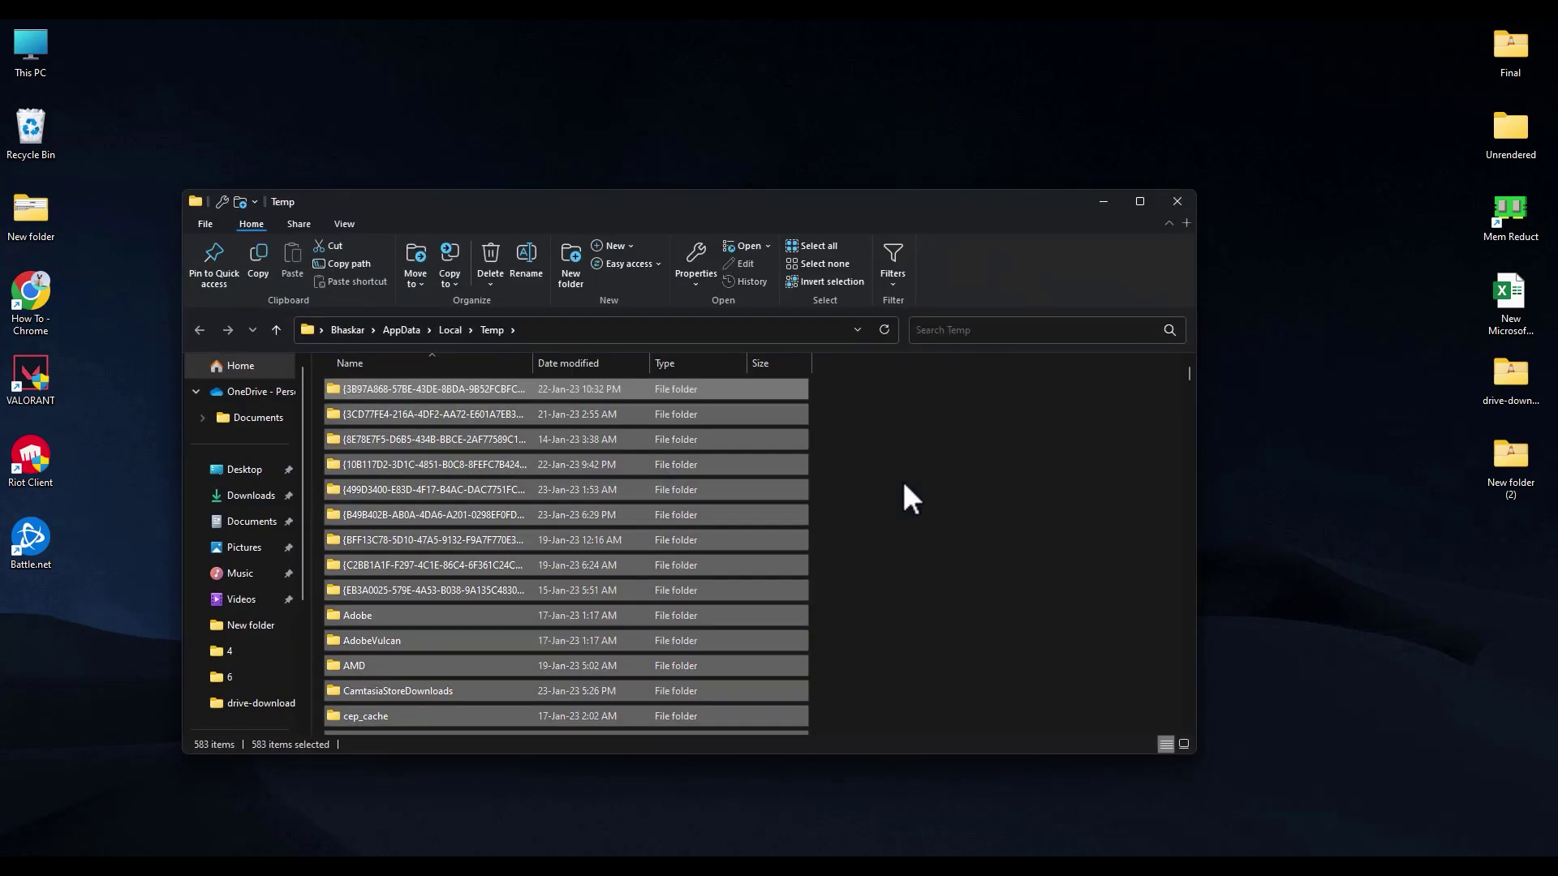
key(Delete)
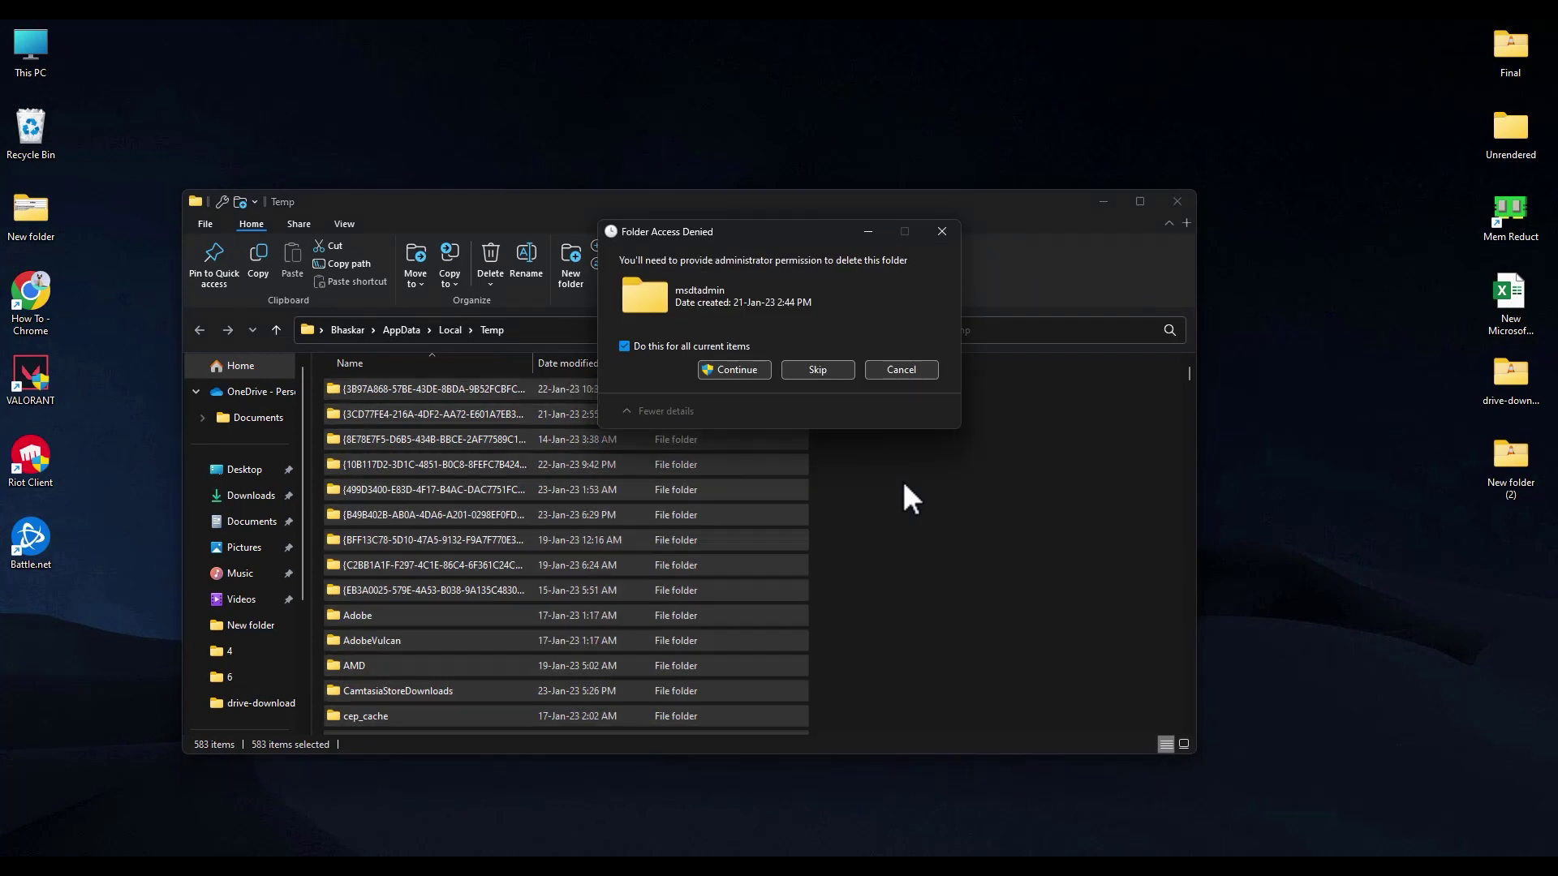
Grant permission for all items, skip in-use folders like Diagnostics and Outlook Logging, then close.
click(713, 364)
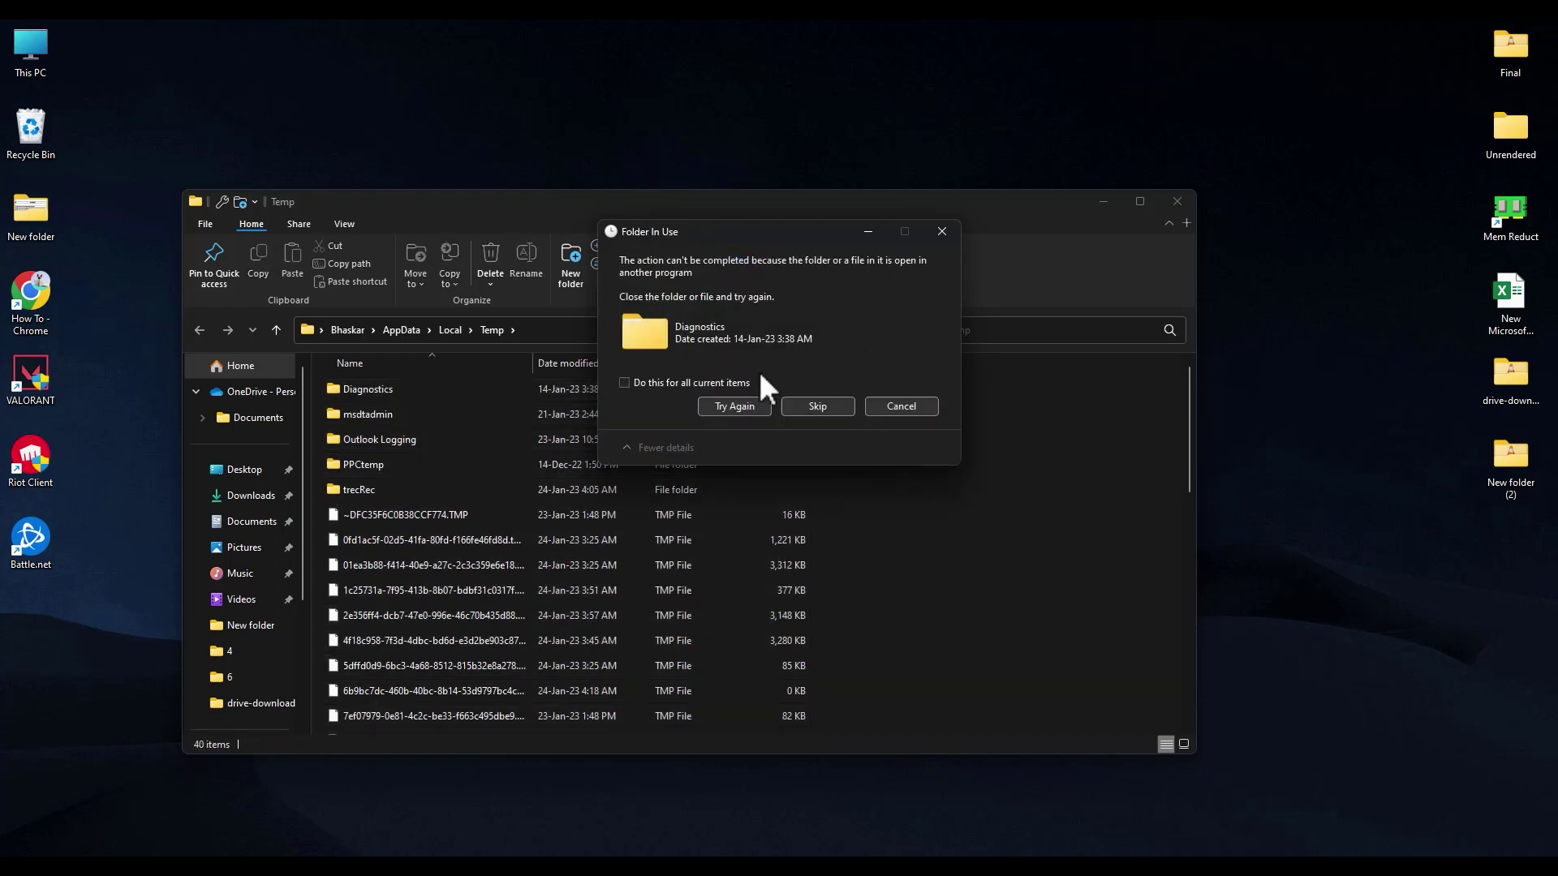
click(728, 382)
click(748, 409)
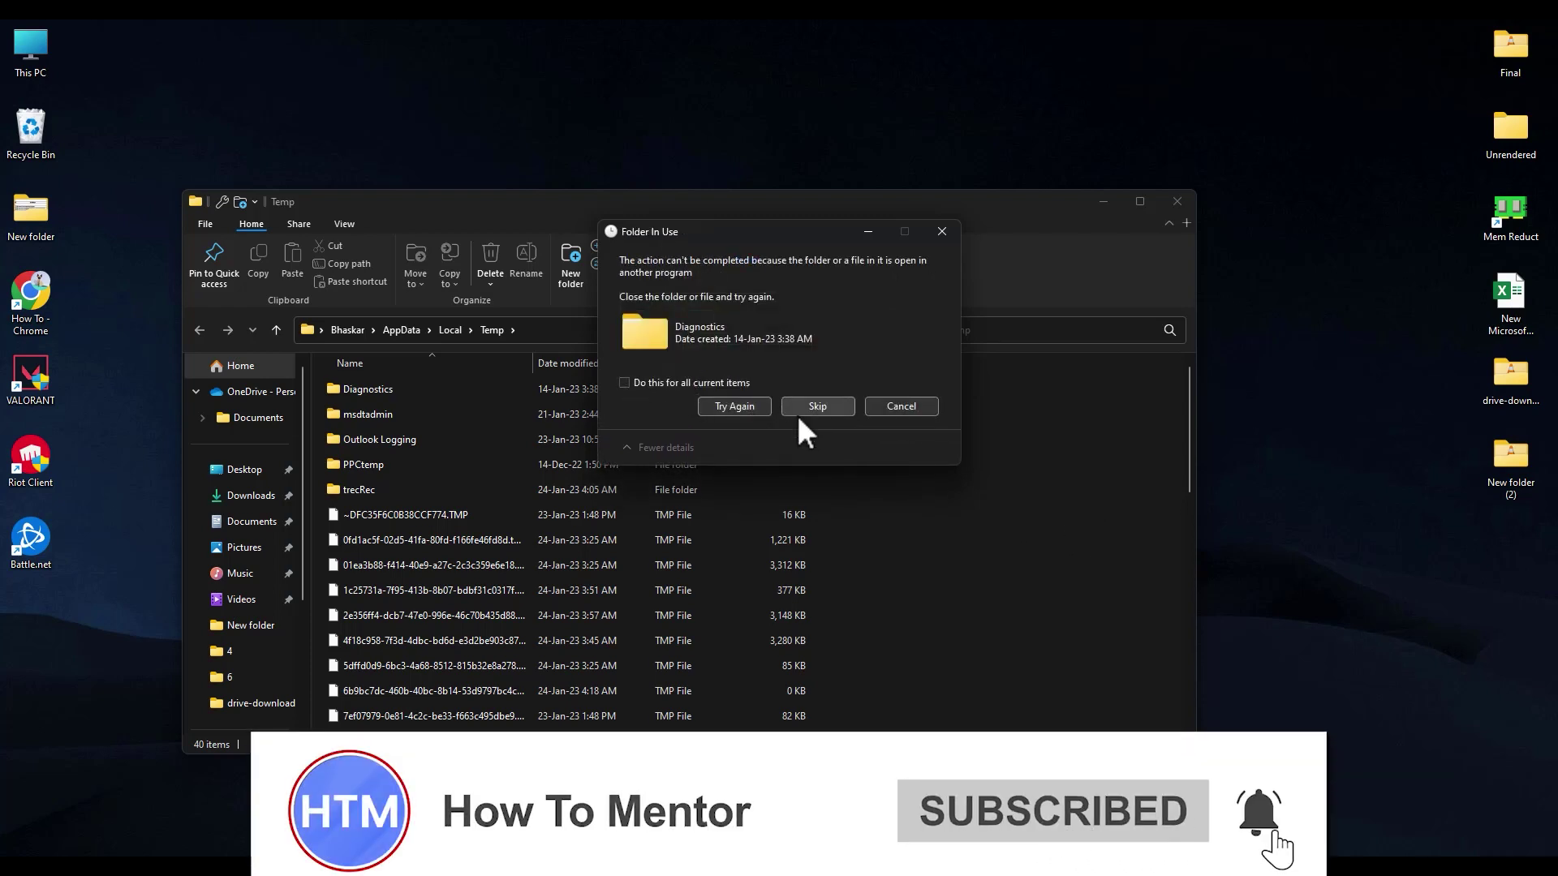
click(745, 383)
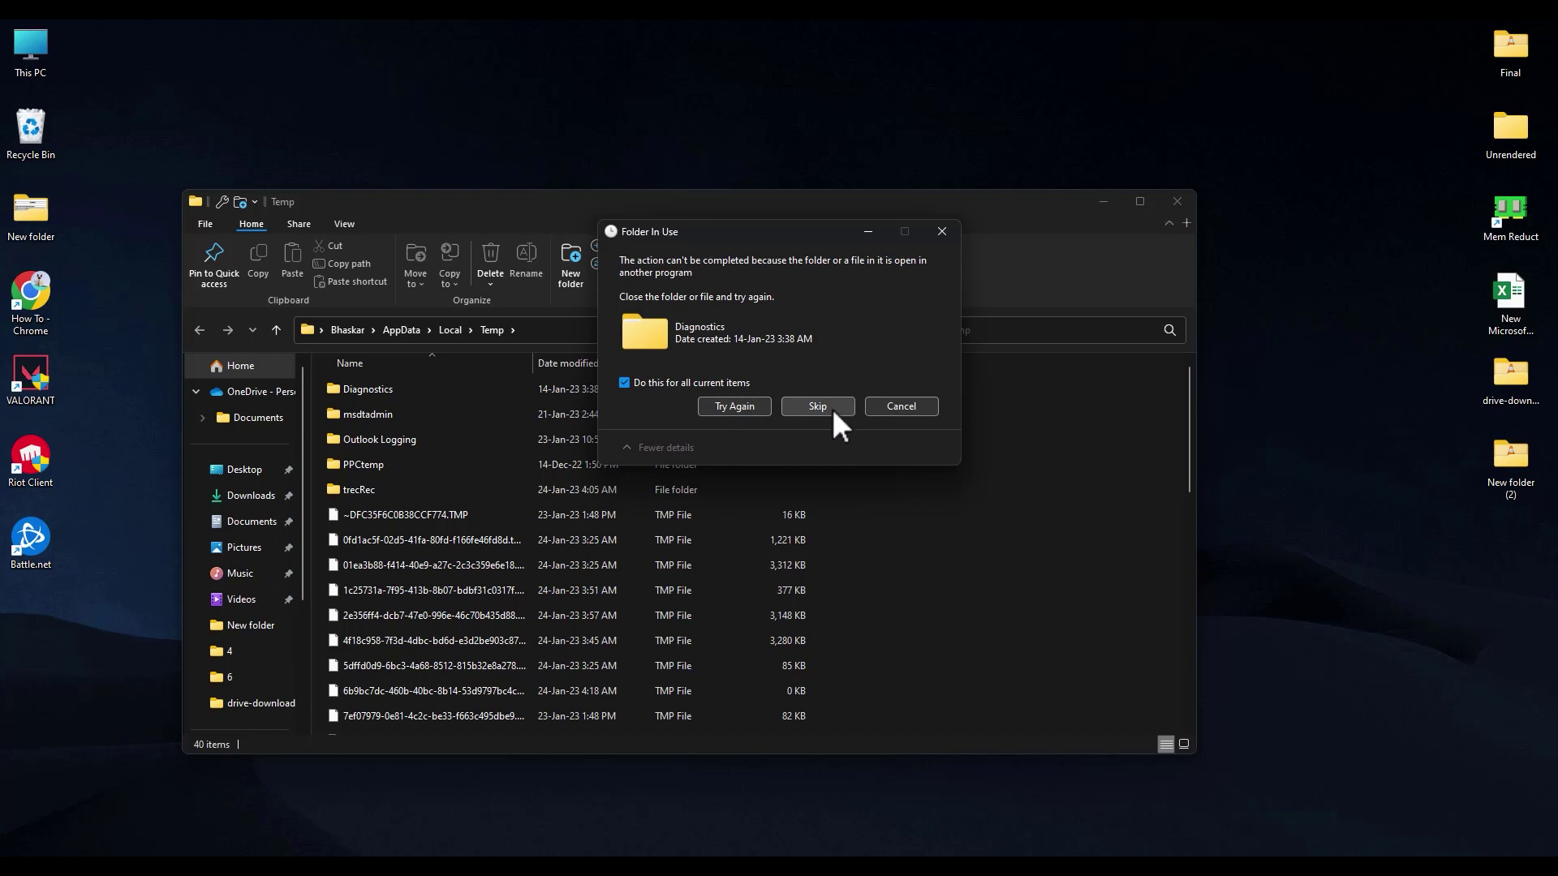
click(831, 407)
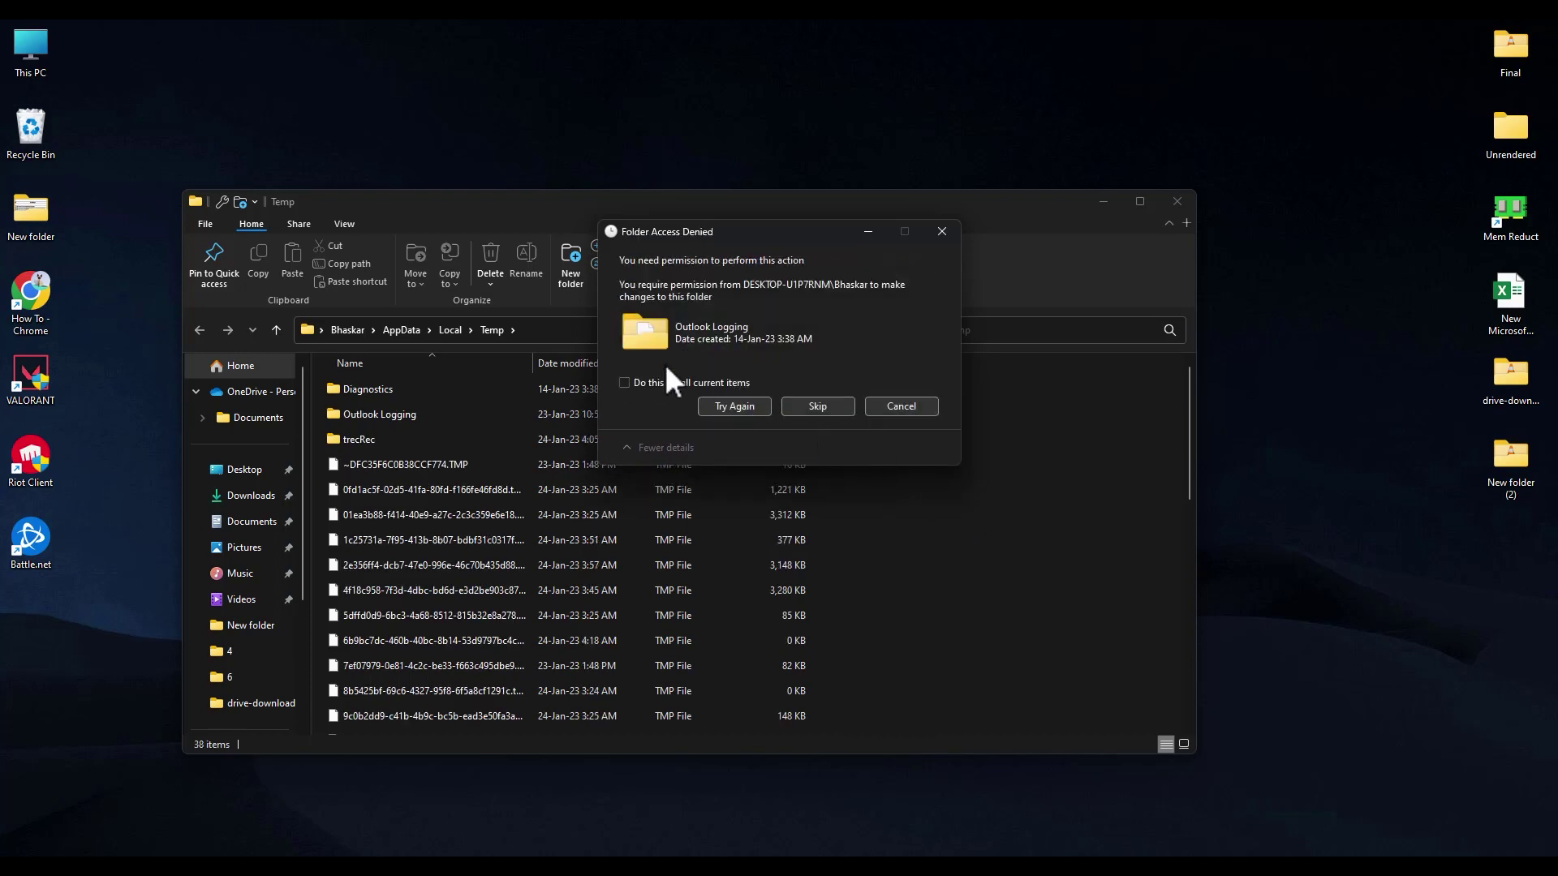
click(769, 402)
click(688, 382)
click(799, 403)
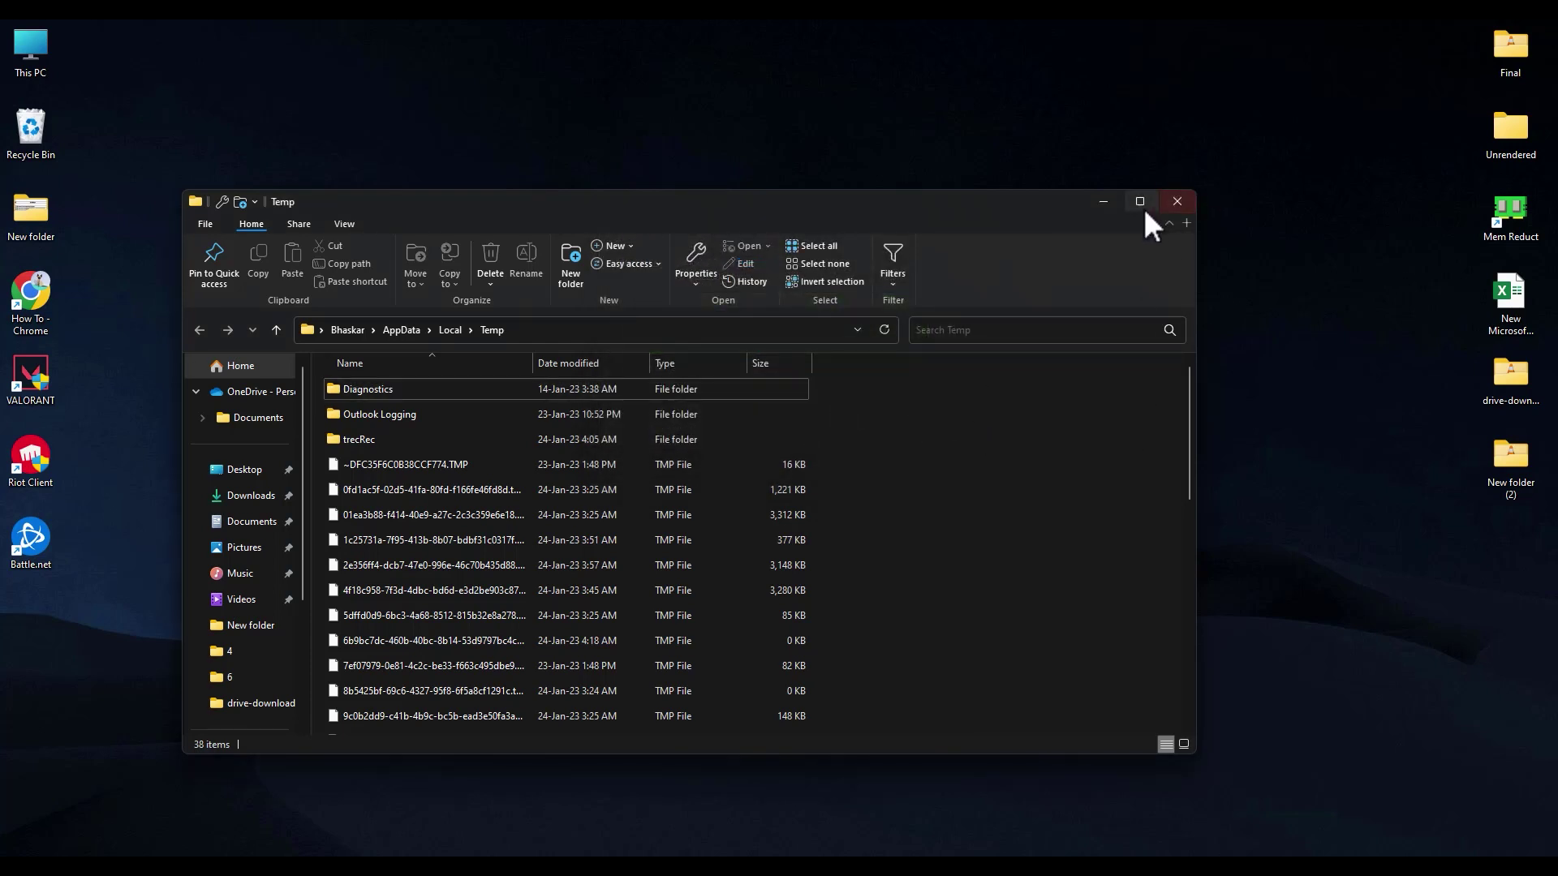
click(1177, 202)
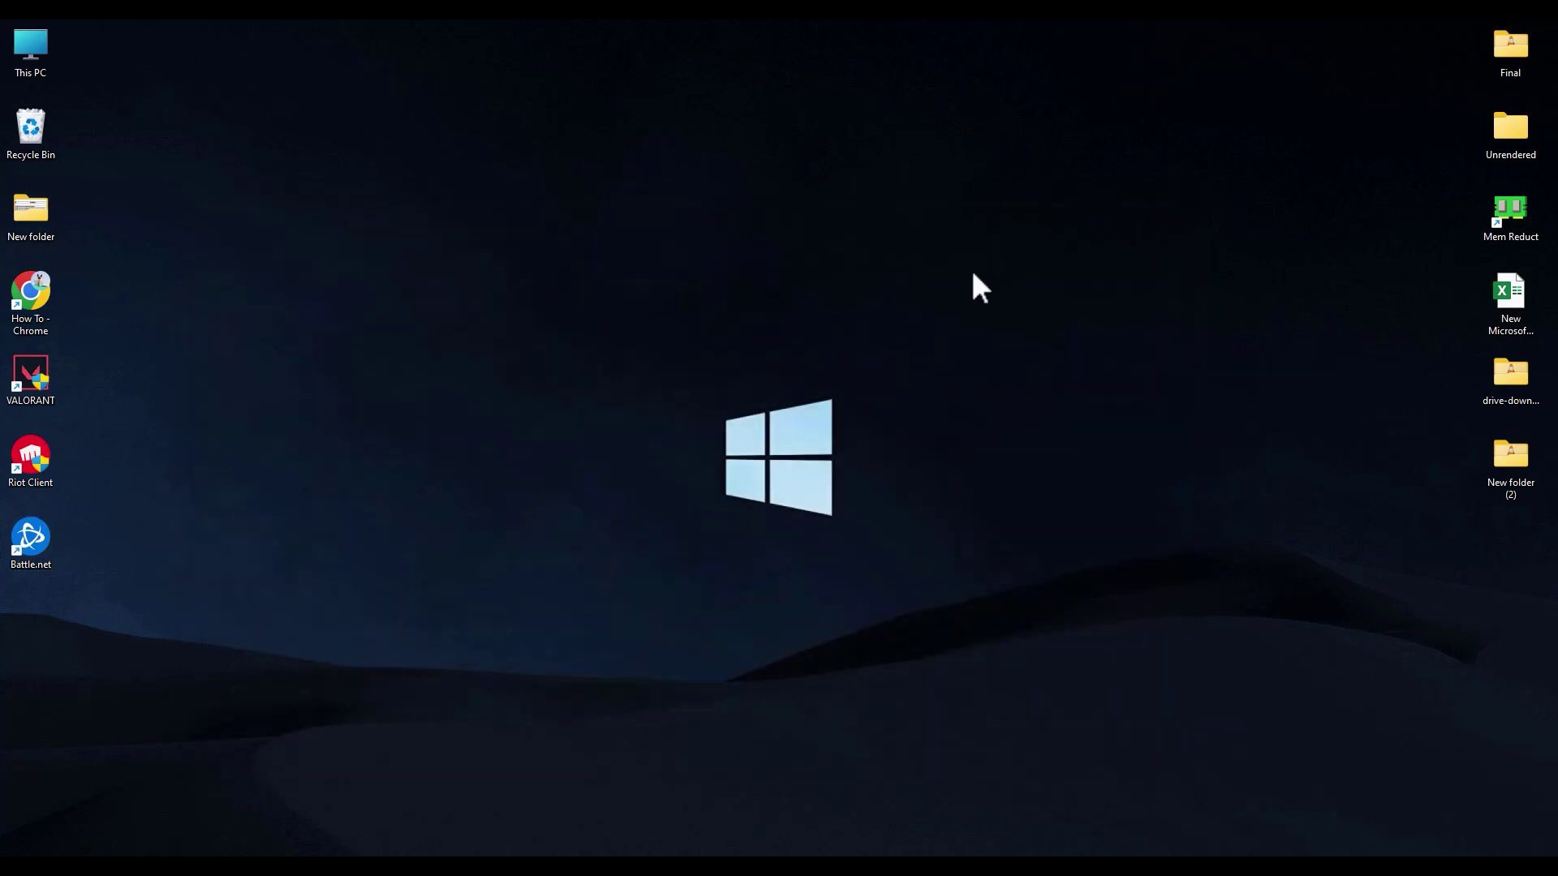
Go to C:\ProgramData and delete its Battle.net and Blizzard Entertainment folders.
key(super+r)
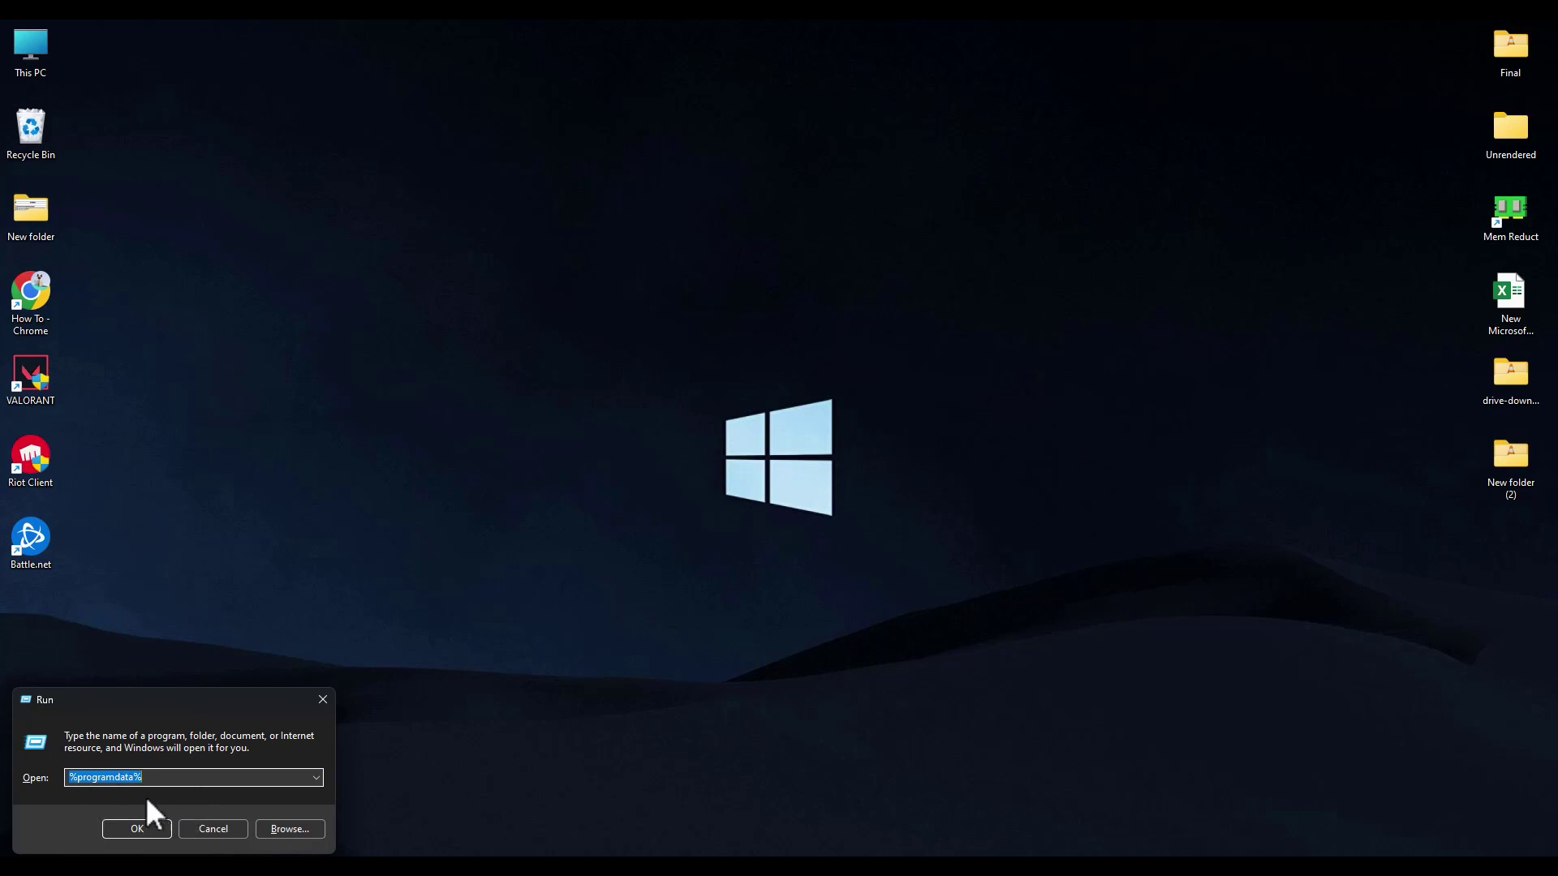
click(136, 822)
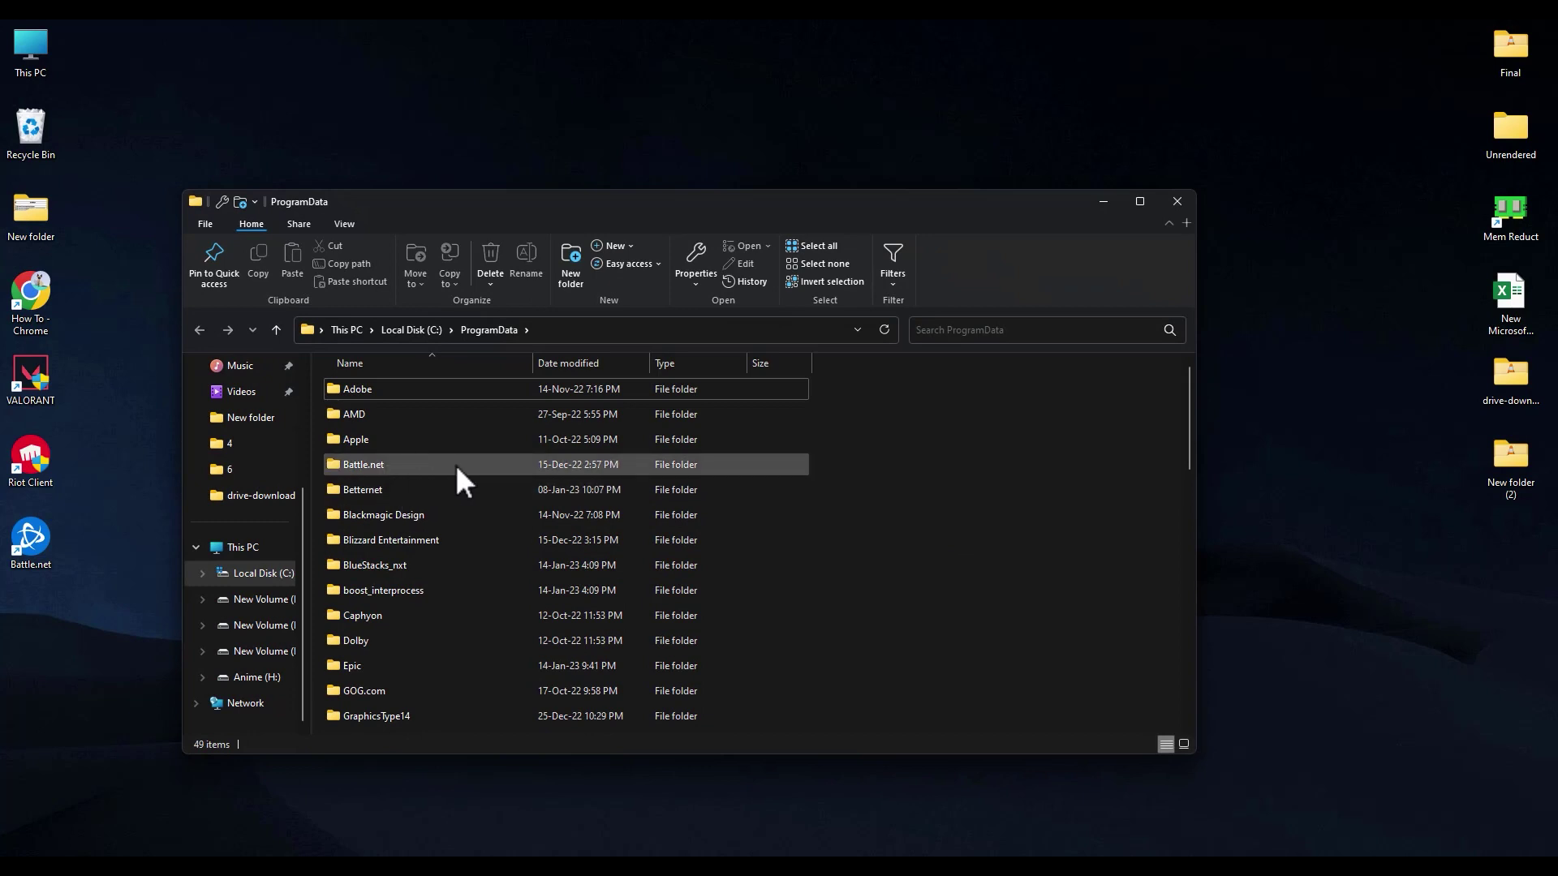
click(455, 464)
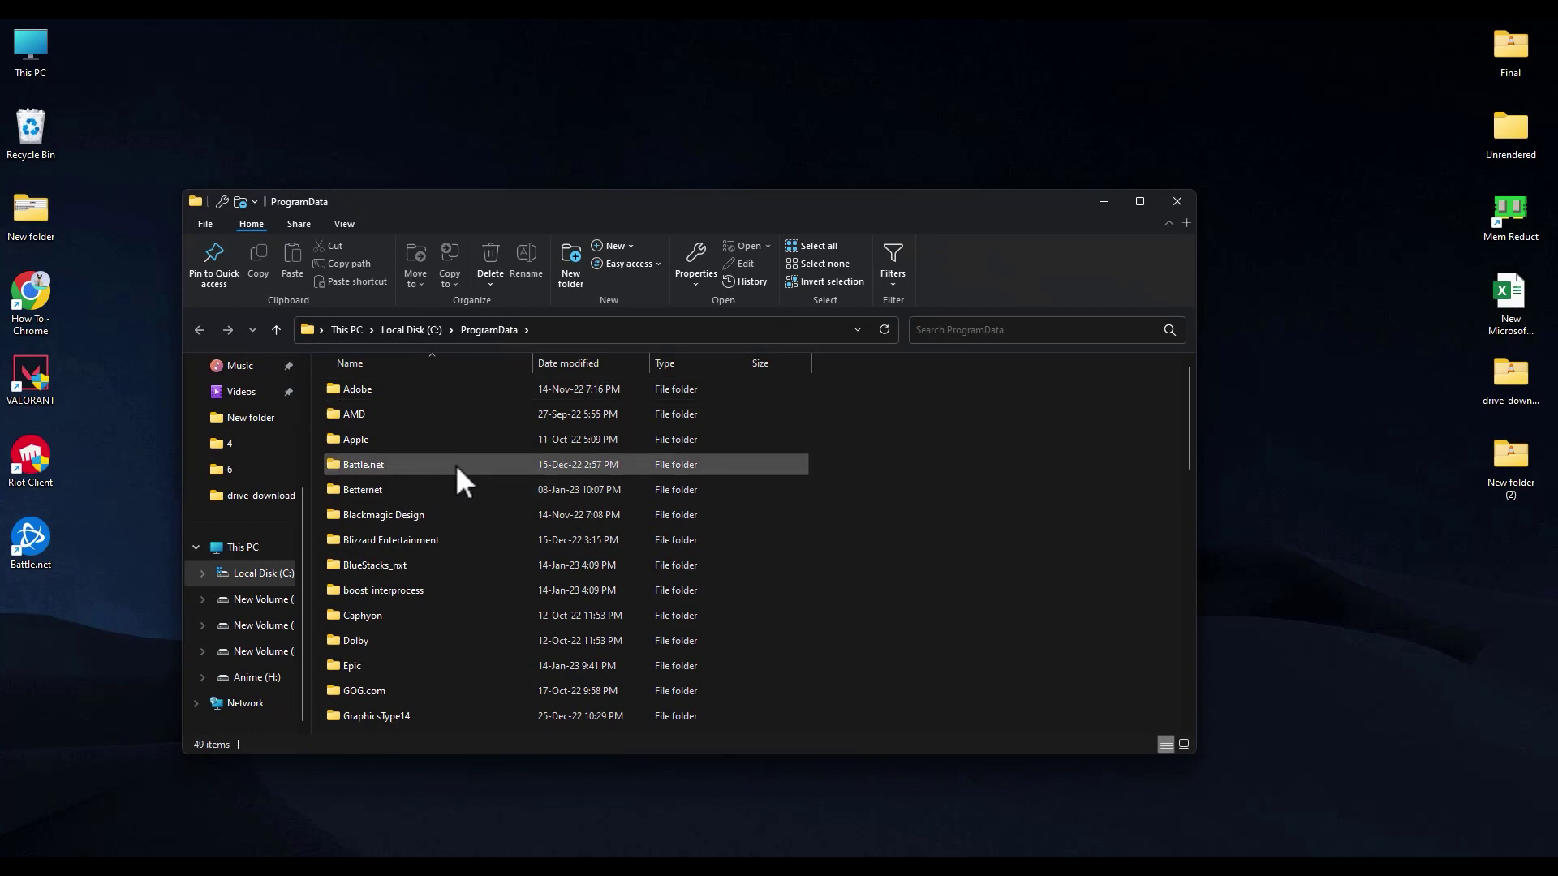
ctrl+click(458, 542)
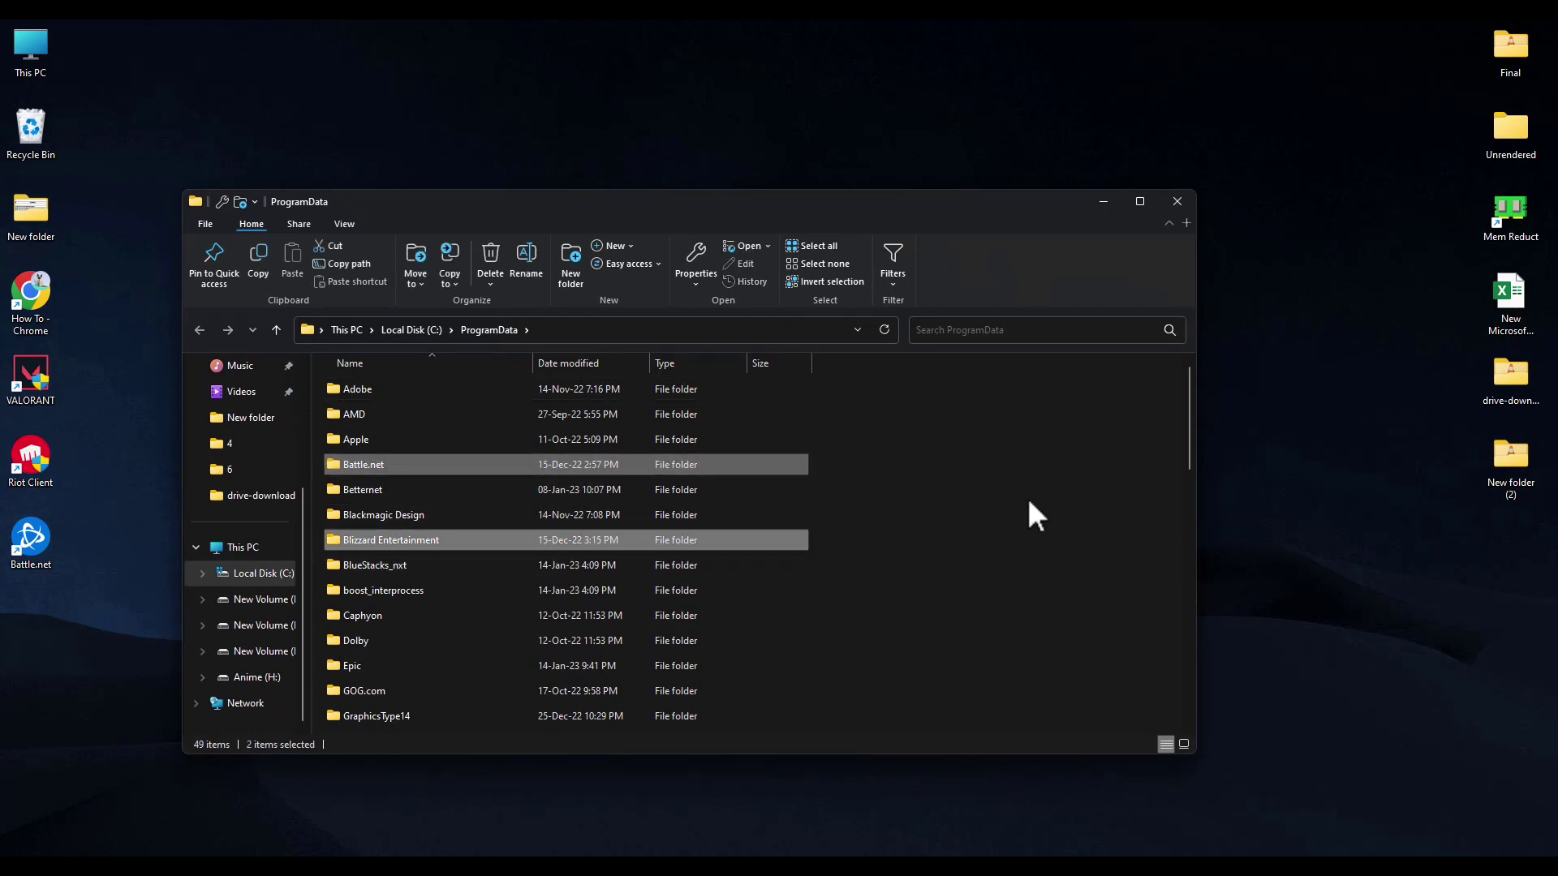
key(Delete)
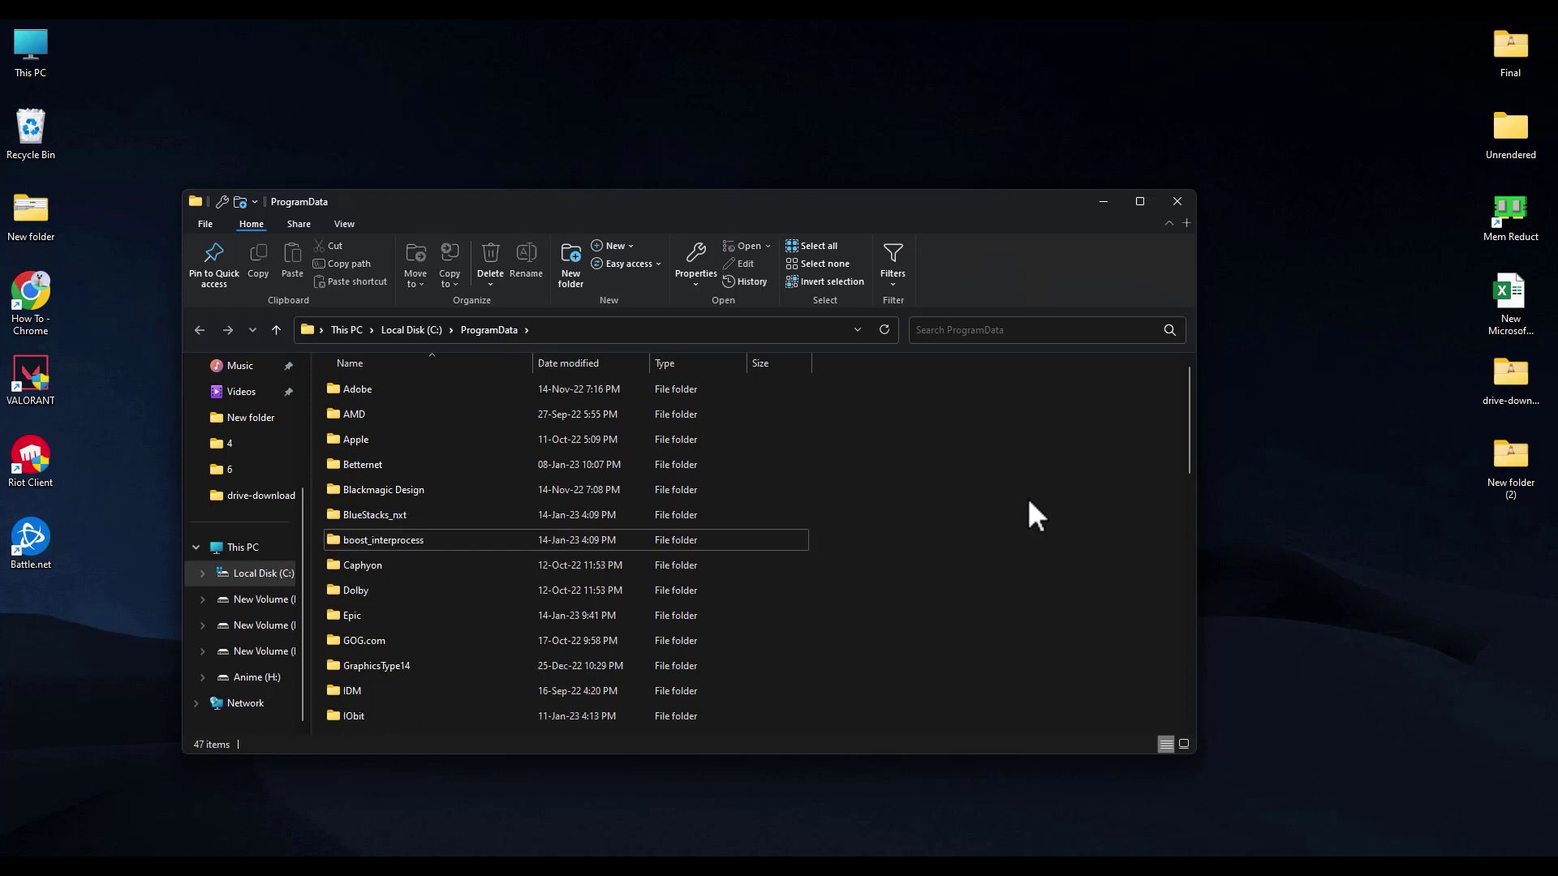
Close Explorer and show Overwatch 2's install folder via Battle.net's gear menu, Show in Explorer.
click(1177, 203)
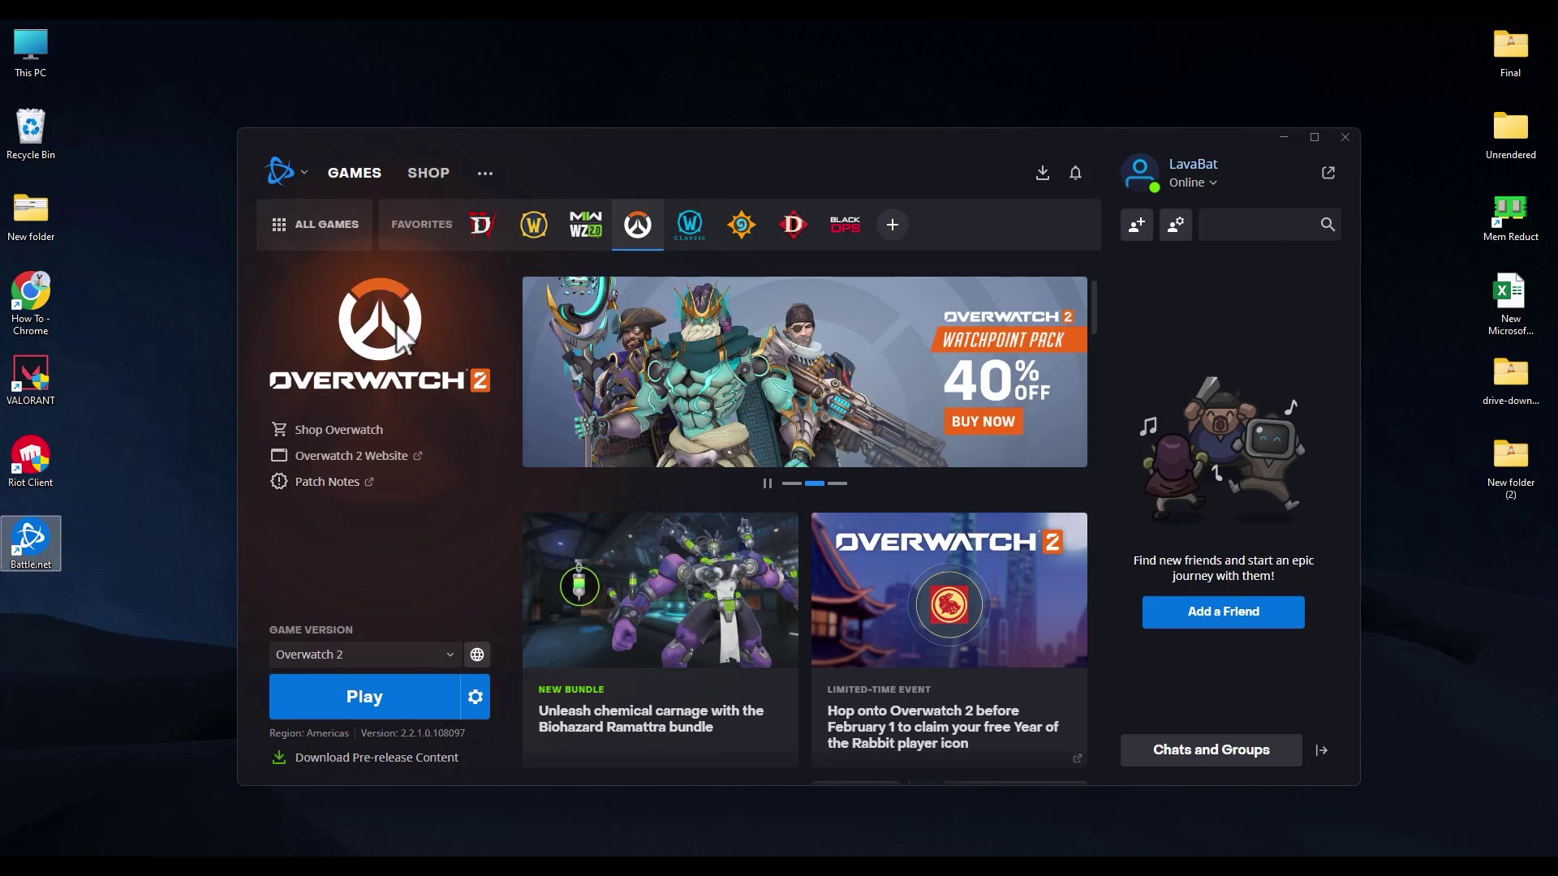
click(476, 701)
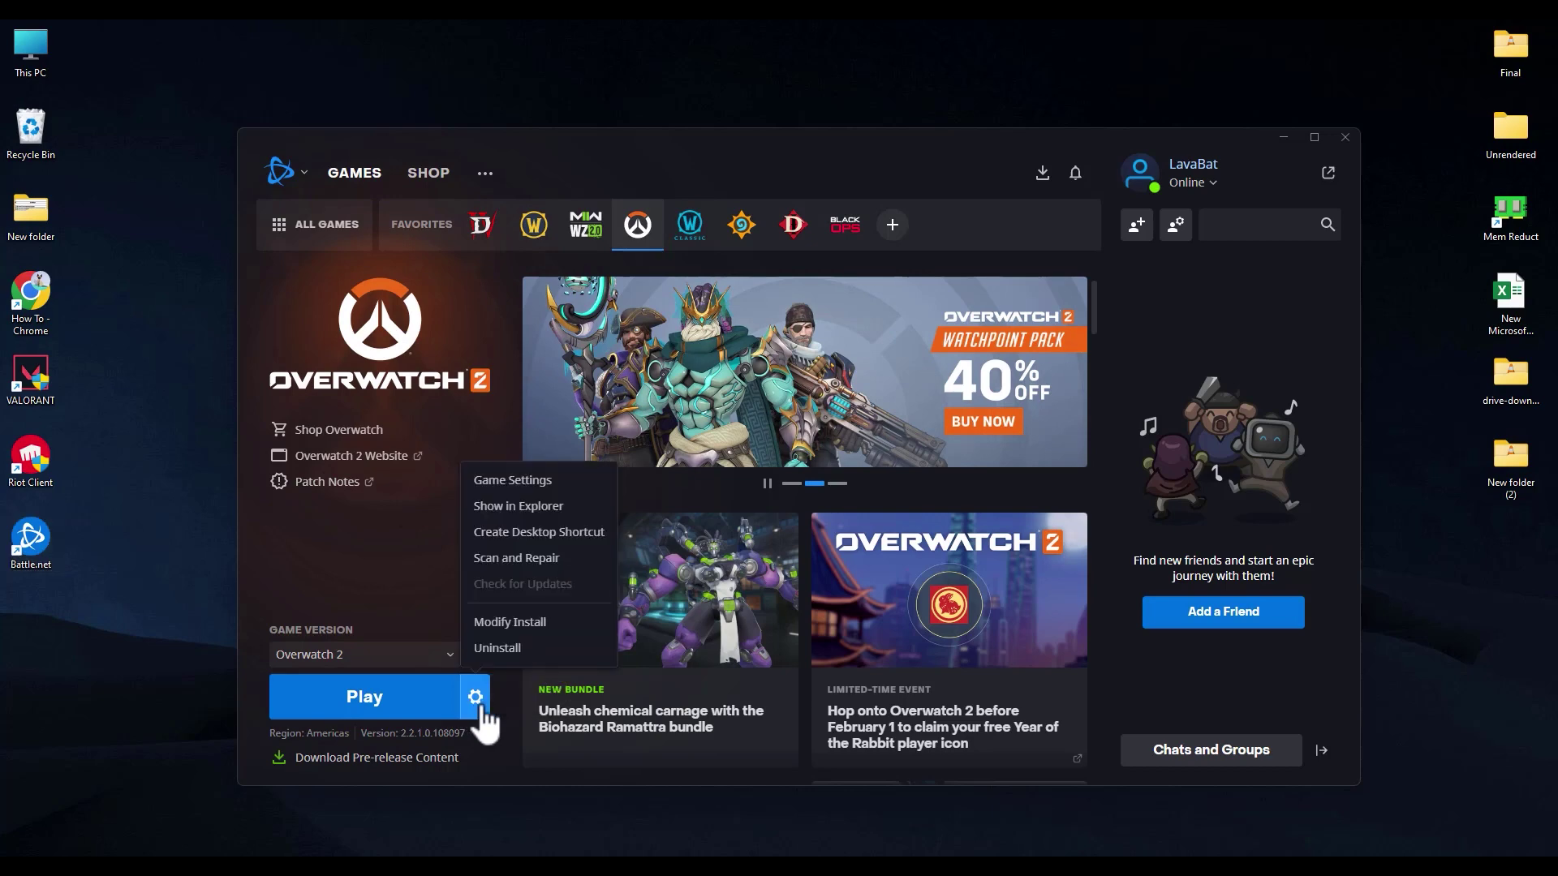
click(513, 507)
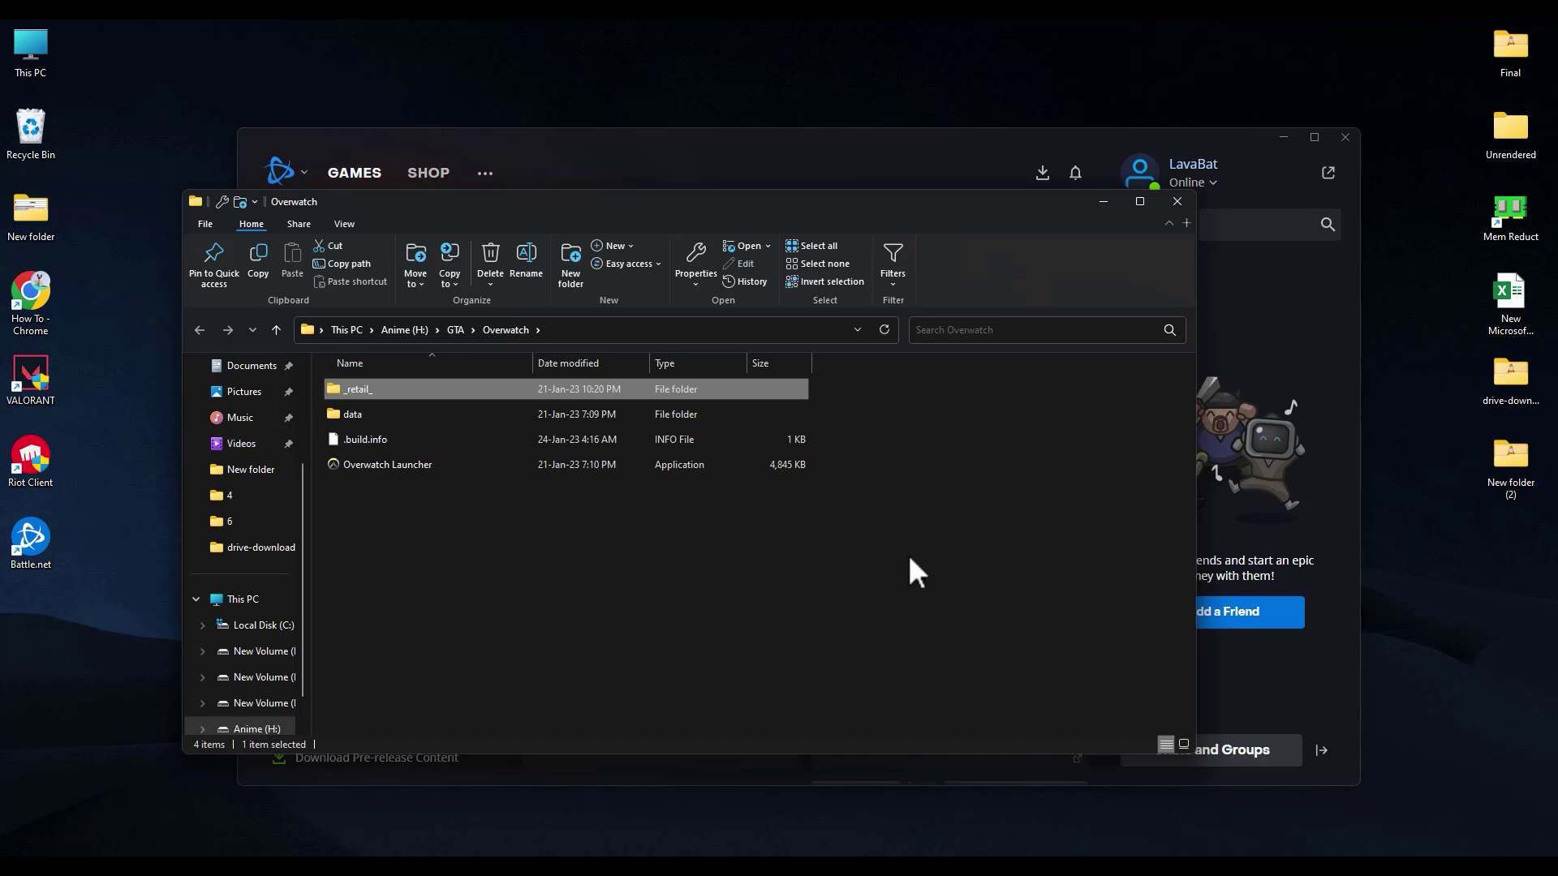
Delete everything in the Overwatch folder except the data folder.
drag(908, 555, 466, 407)
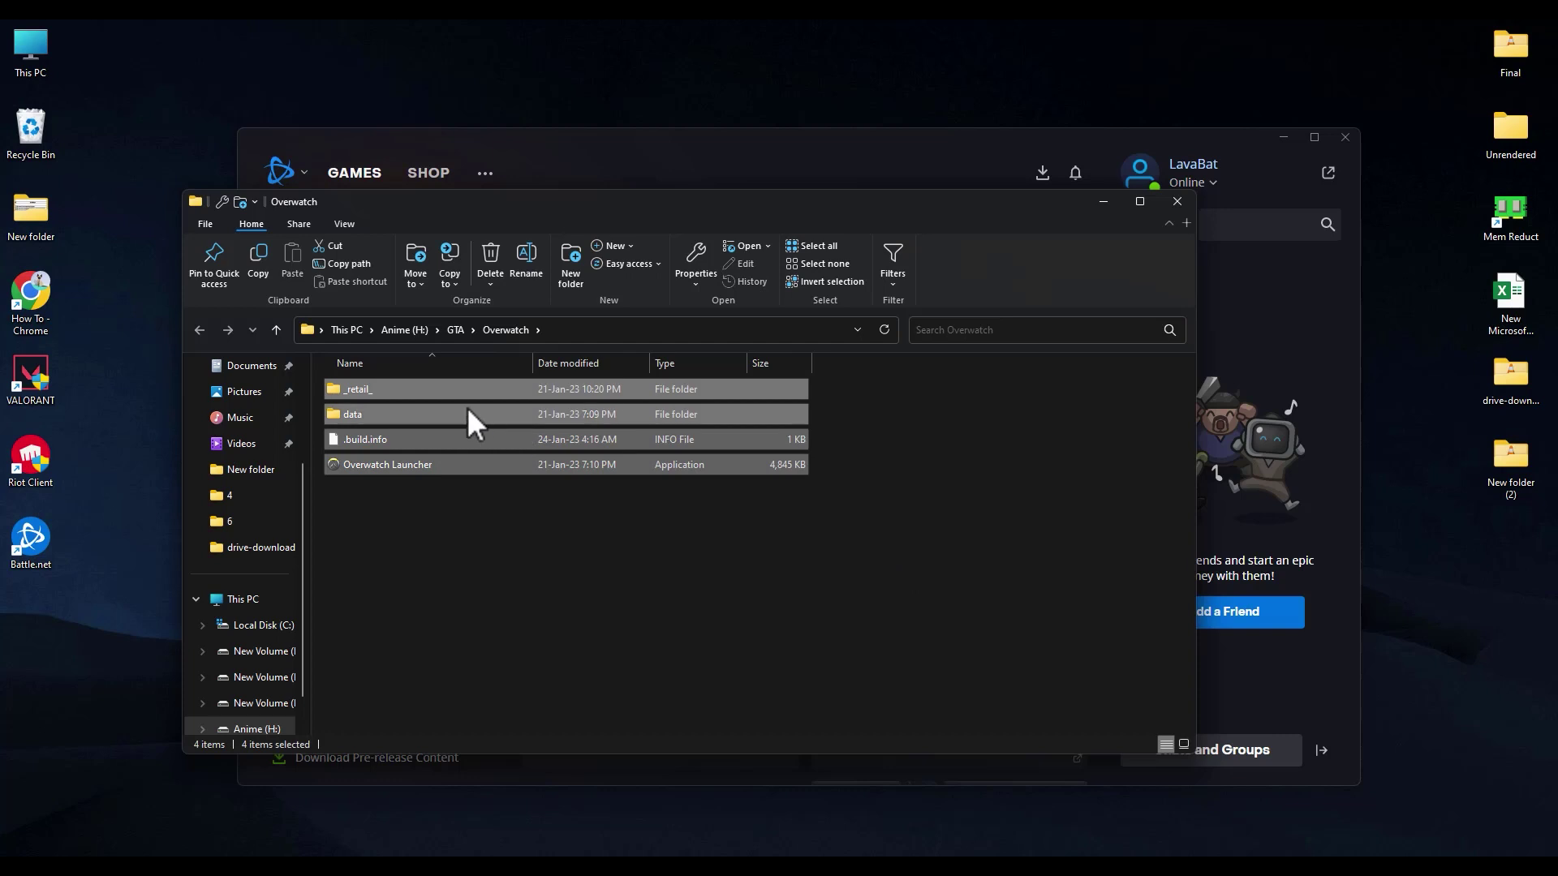
ctrl+click(400, 408)
key(Delete)
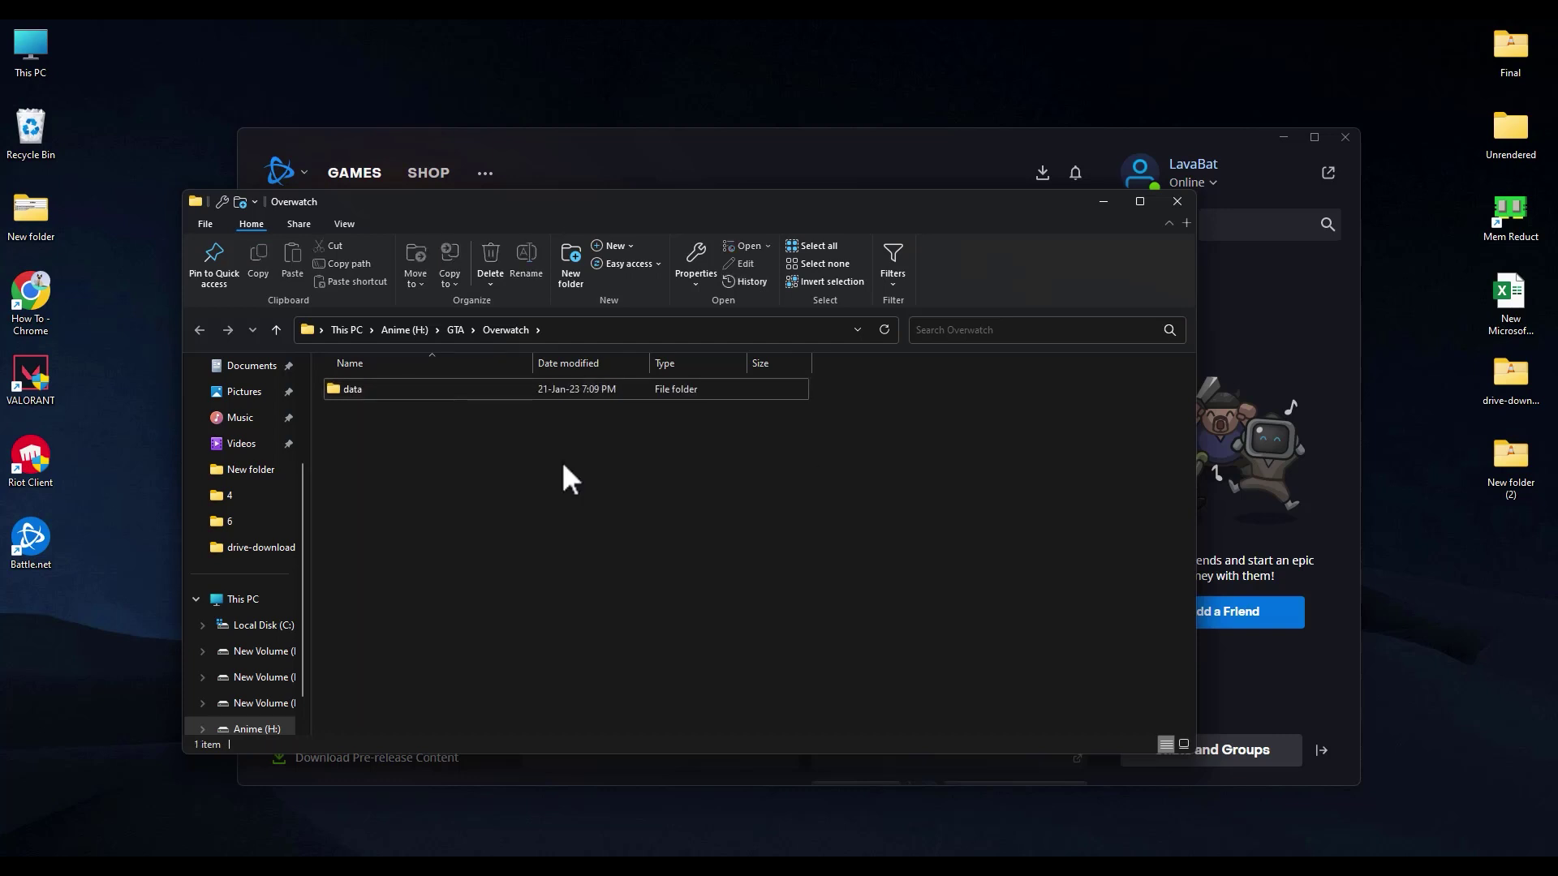
In data\casc, delete the config and indices folders, keeping only data.
double_click(419, 392)
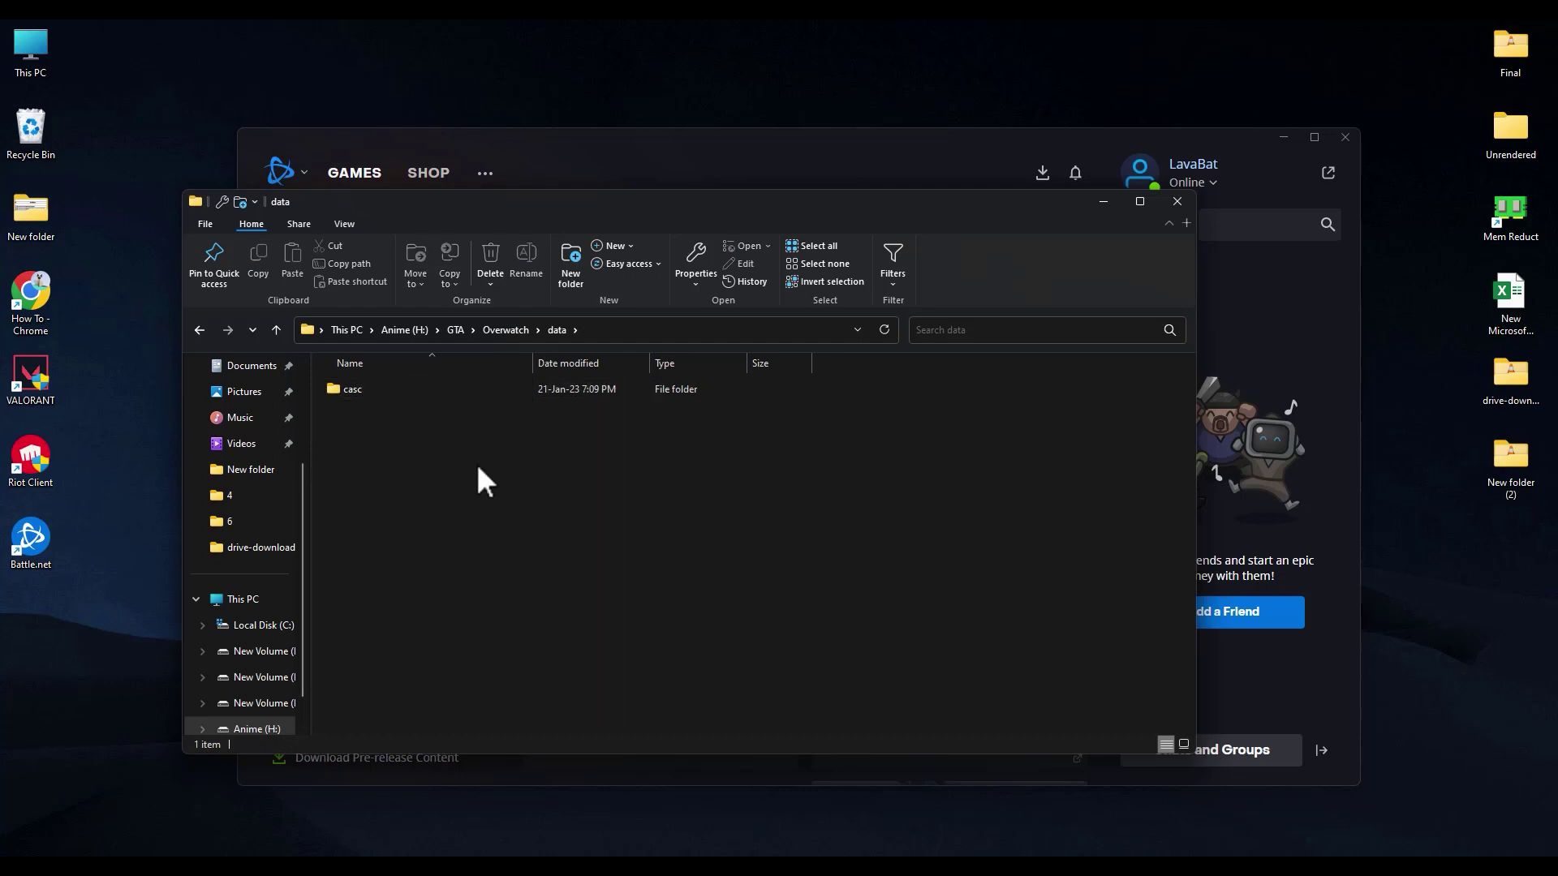
double_click(393, 389)
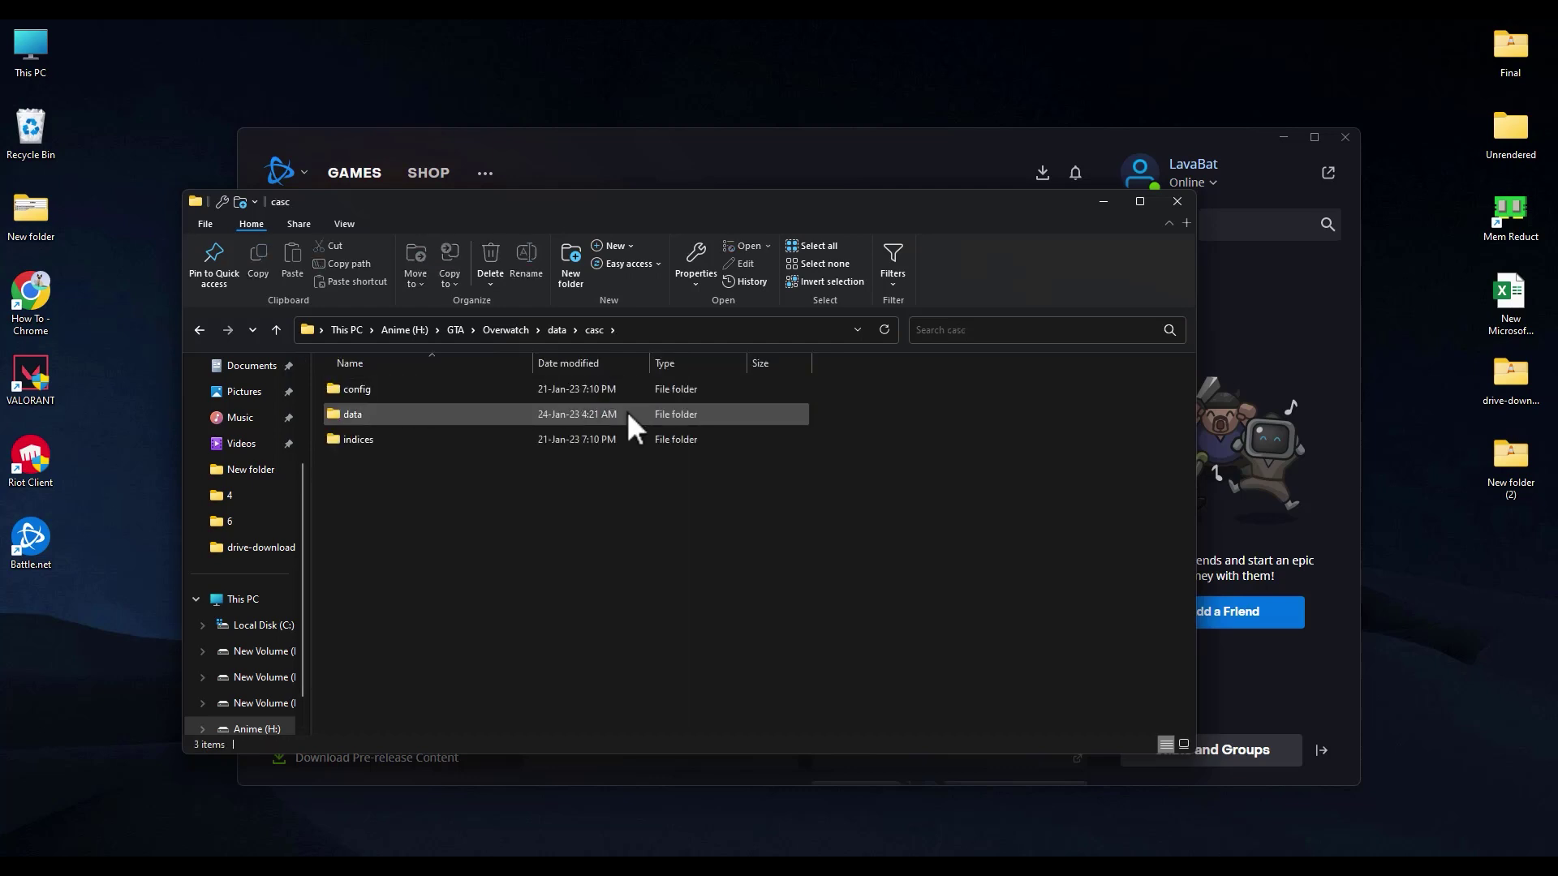
drag(884, 487, 378, 367)
ctrl+click(363, 416)
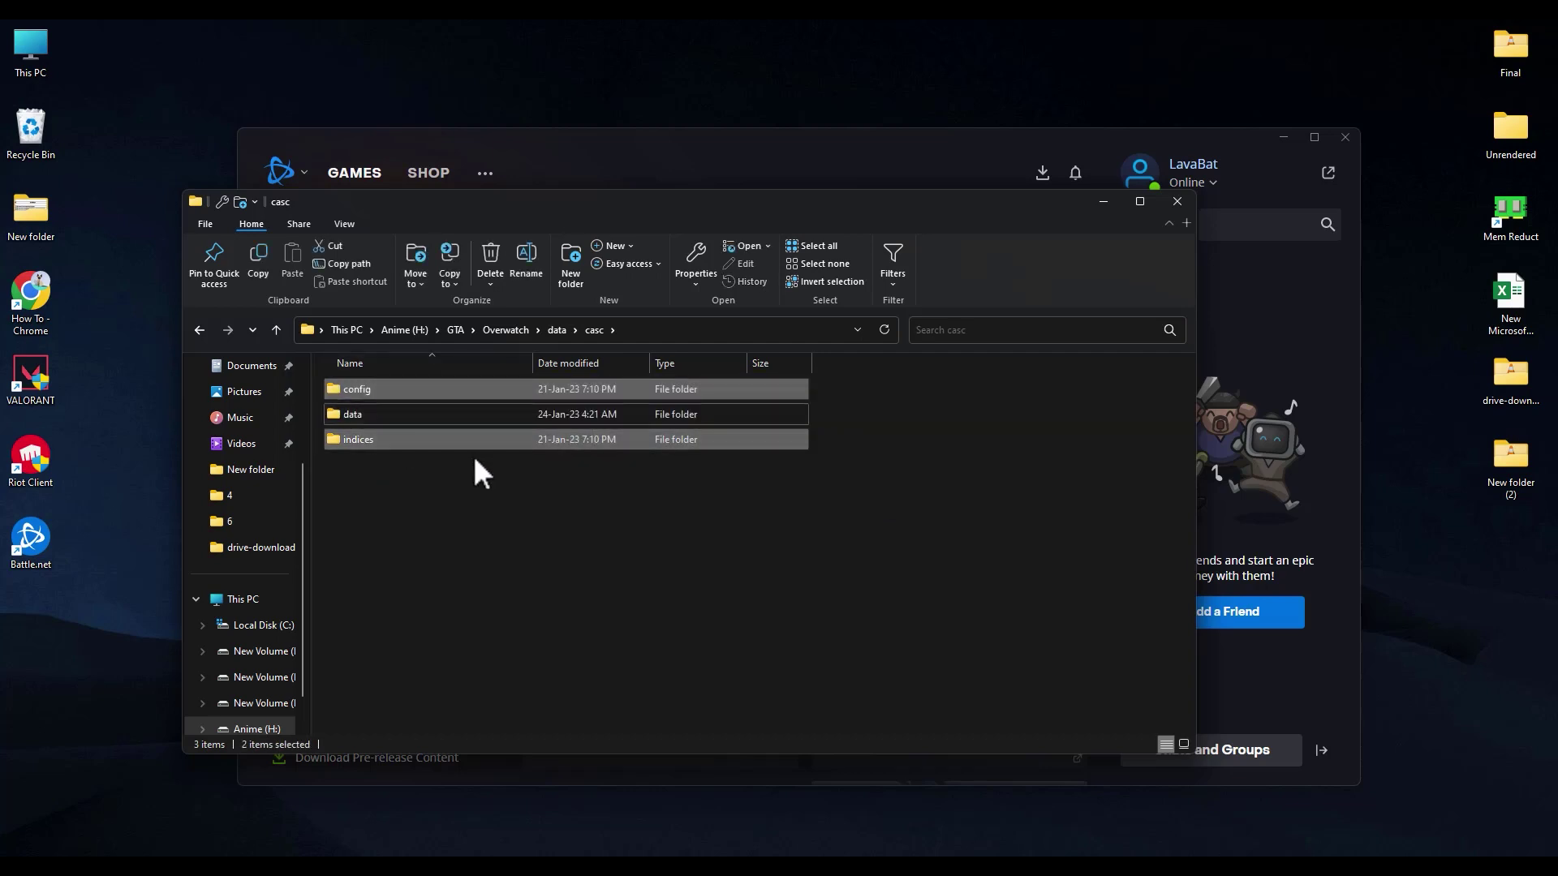
key(Delete)
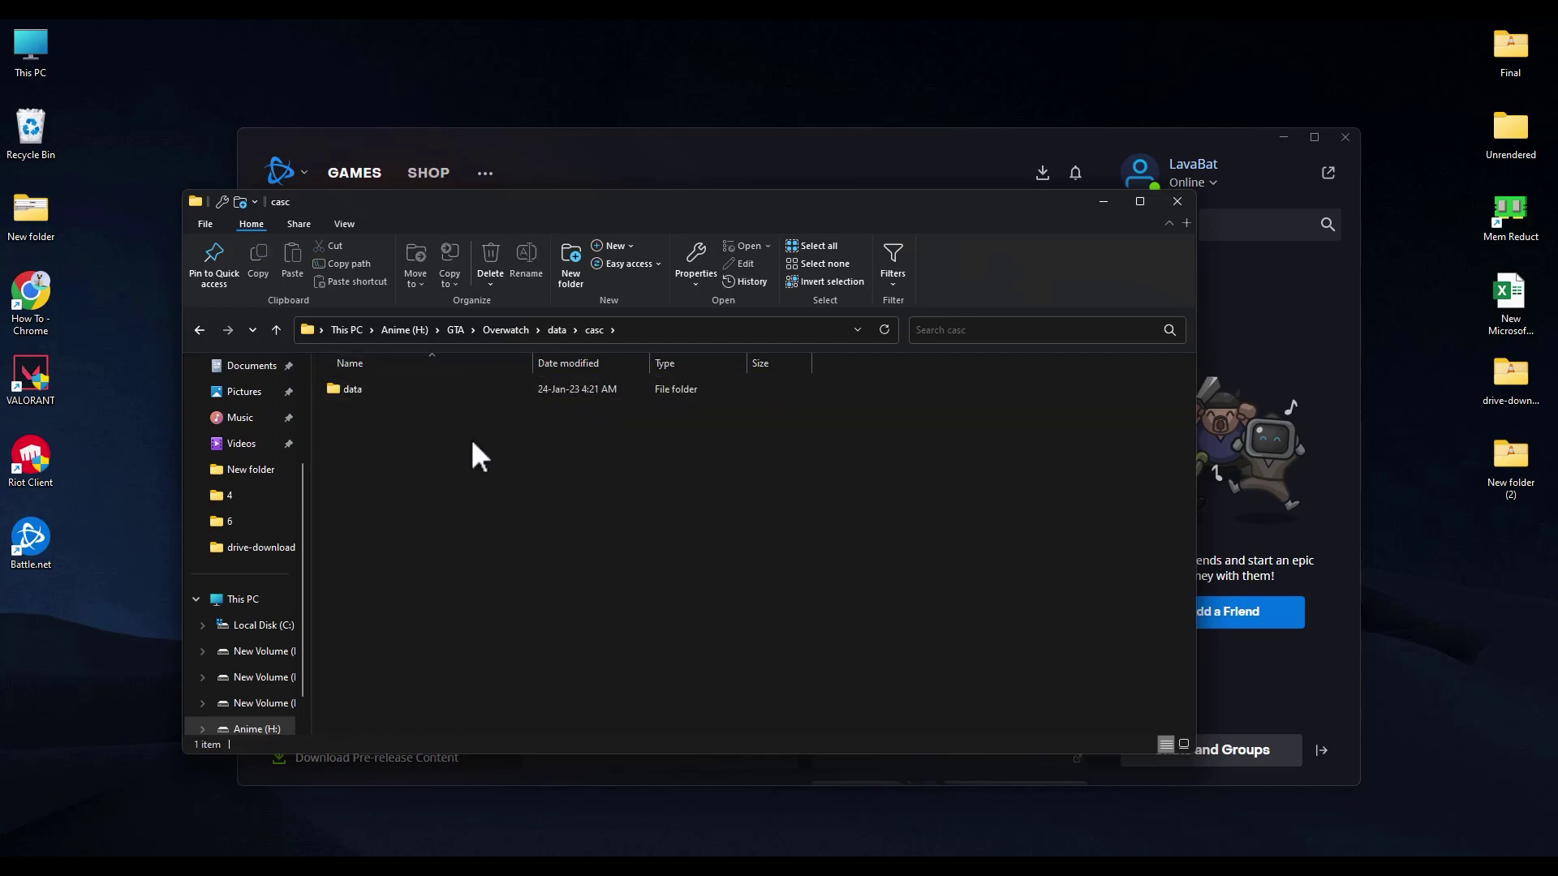
Delete all 32 .idx files, from 0a00000010.idx onward, in data\casc\data.
double_click(403, 389)
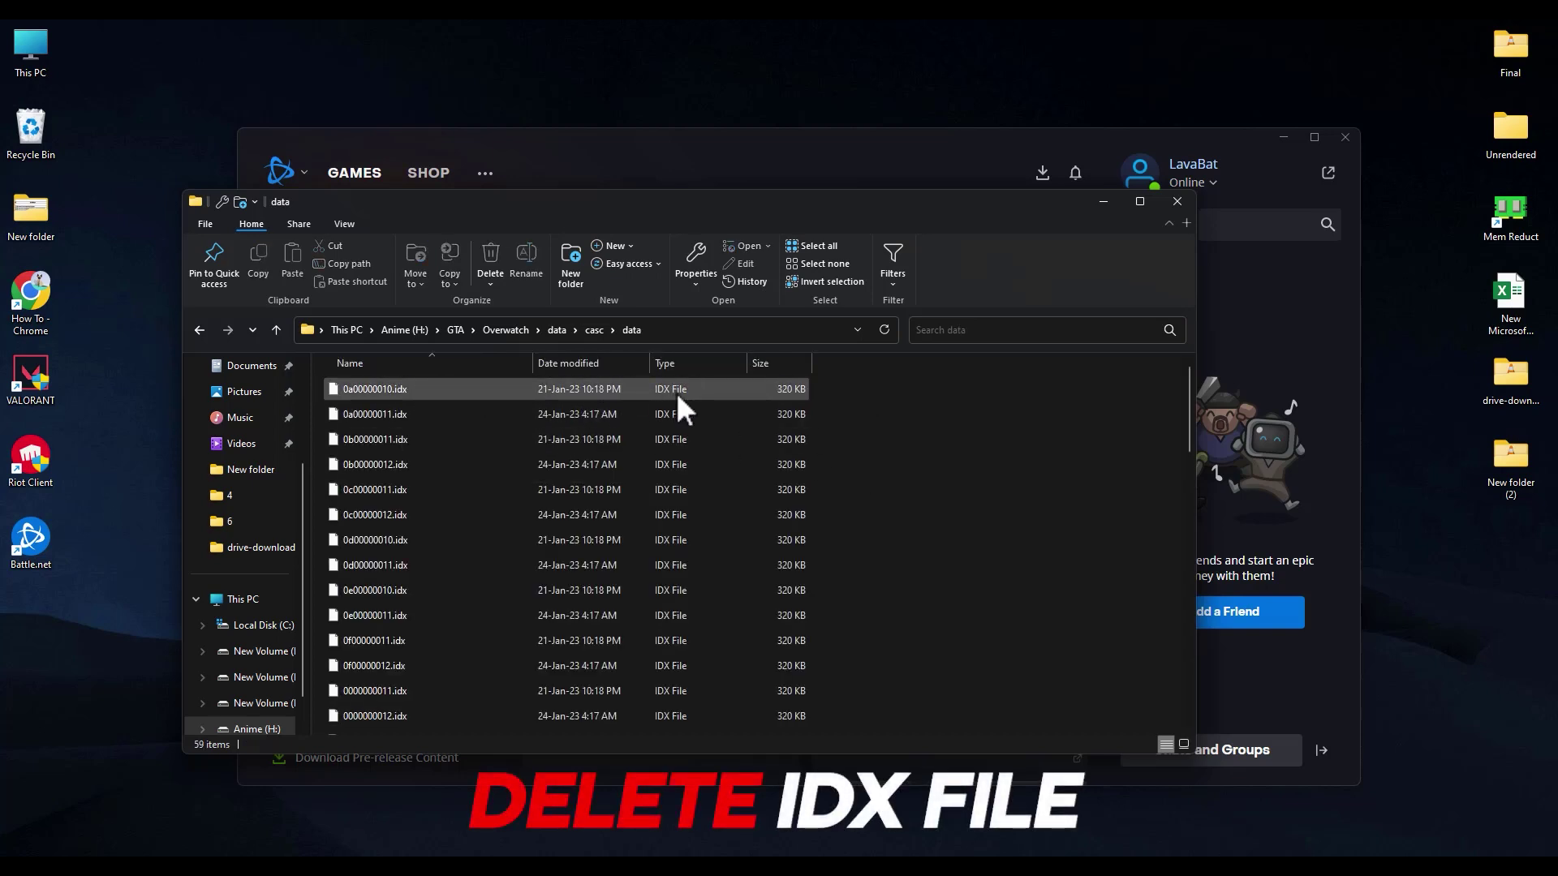
click(456, 392)
scroll(456, 392, down, 15)
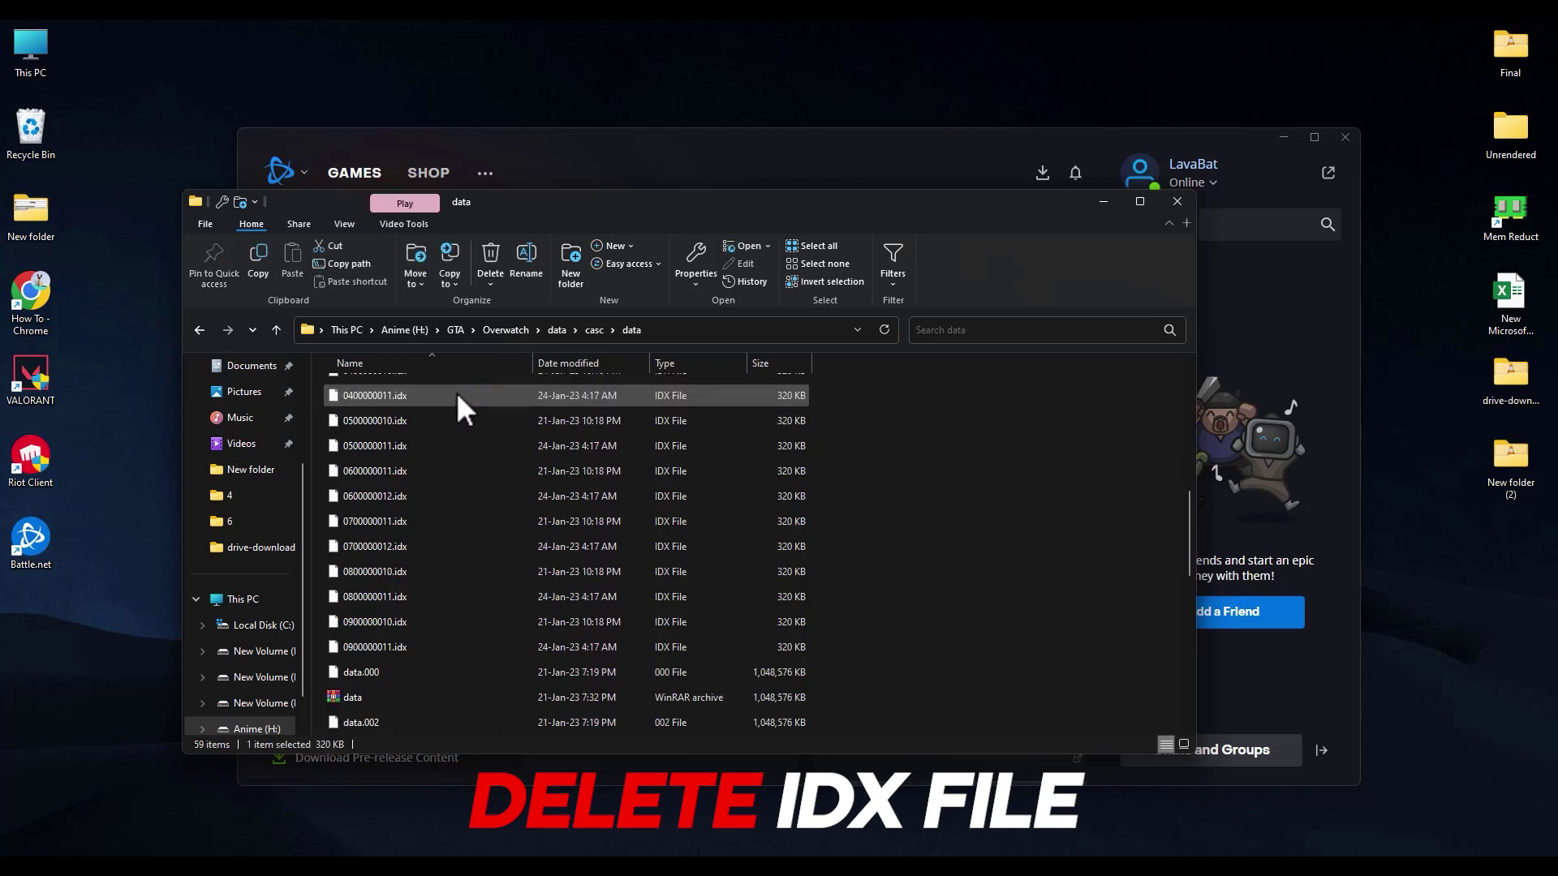
scroll(456, 392, up, 4)
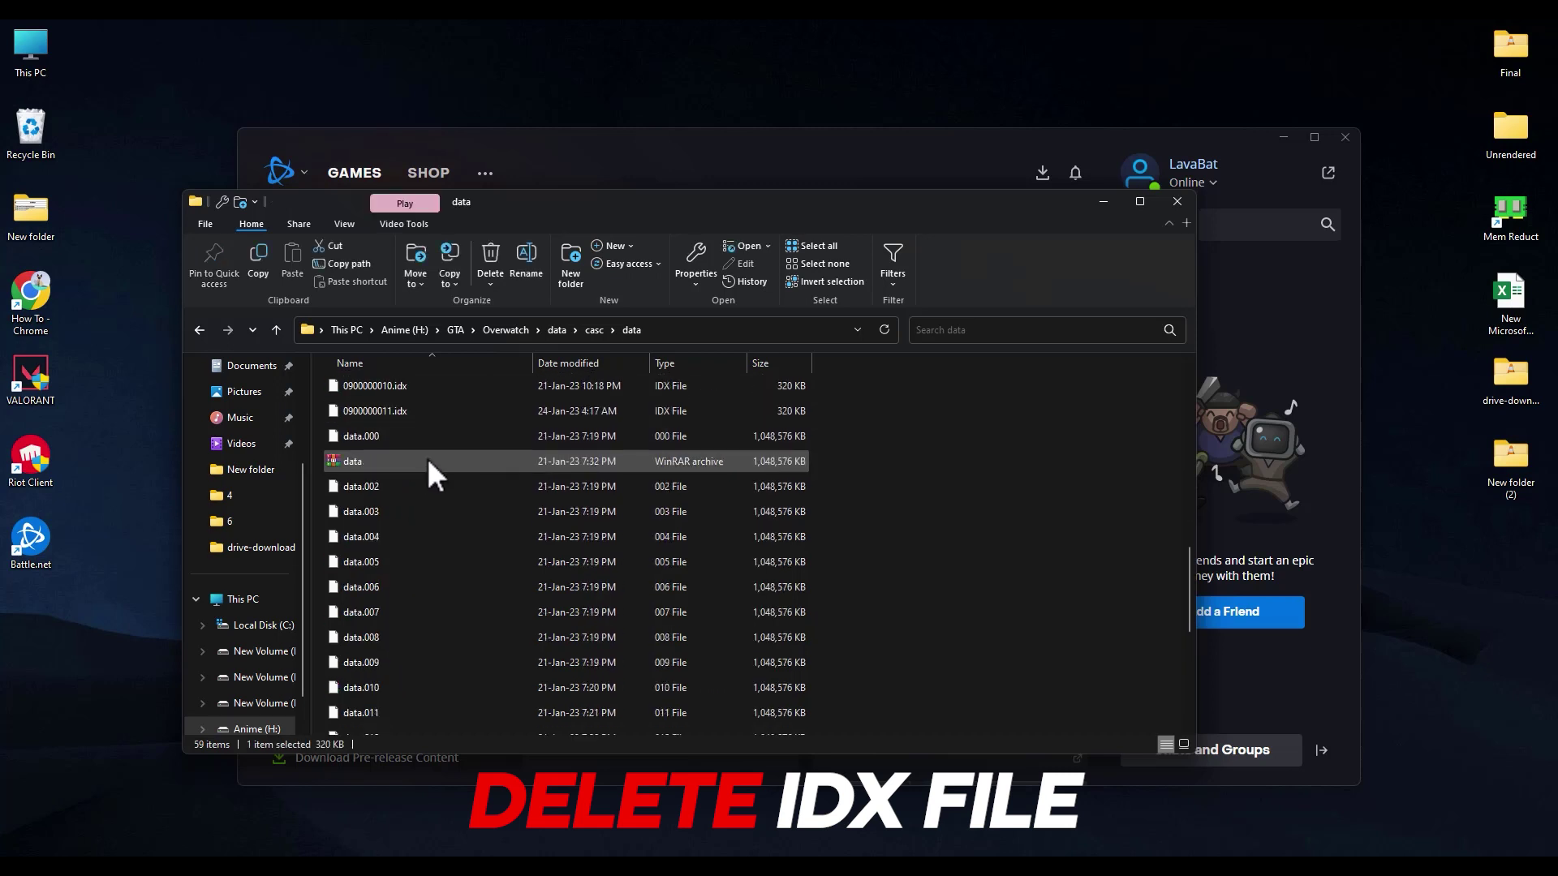
shift+click(458, 413)
scroll(470, 428, up, 10)
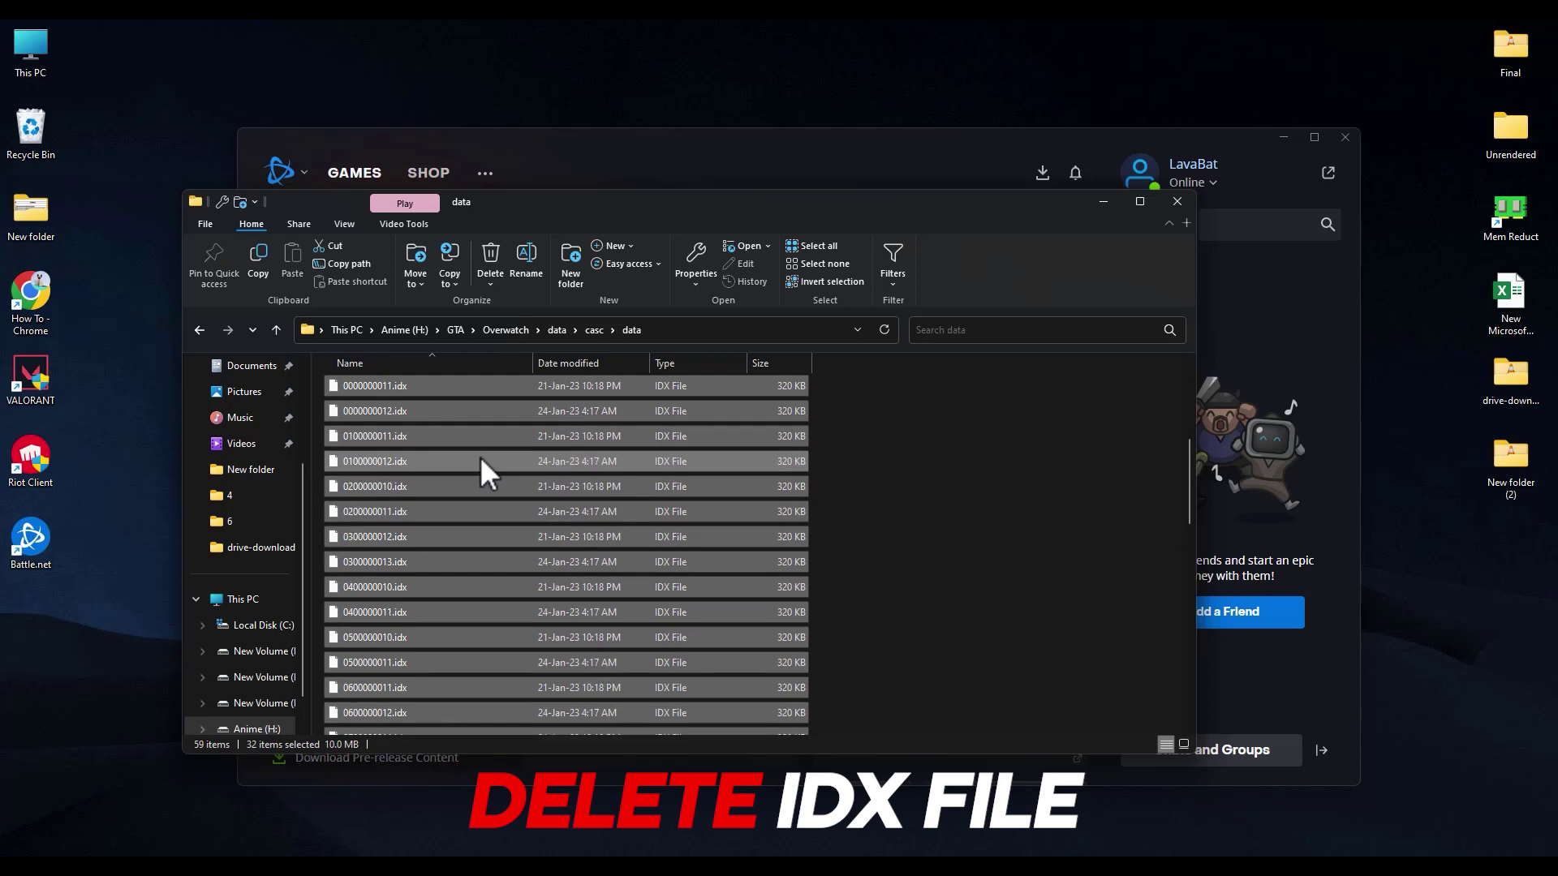
key(Delete)
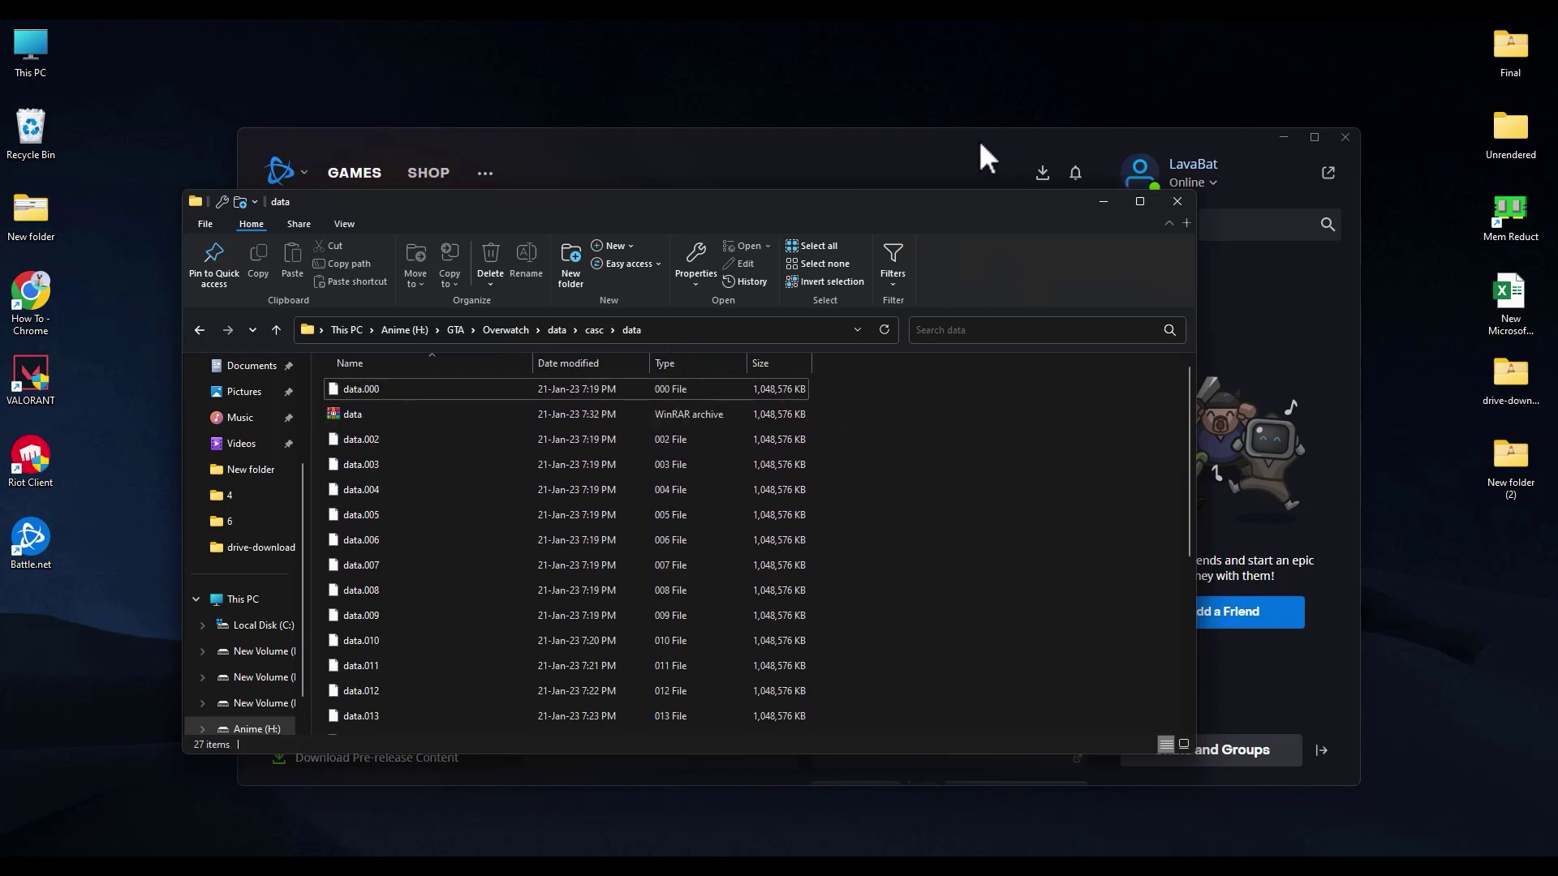
Close Explorer, start Overwatch 2's Update in Battle.net to rescan files, and minimize the launcher.
click(1177, 202)
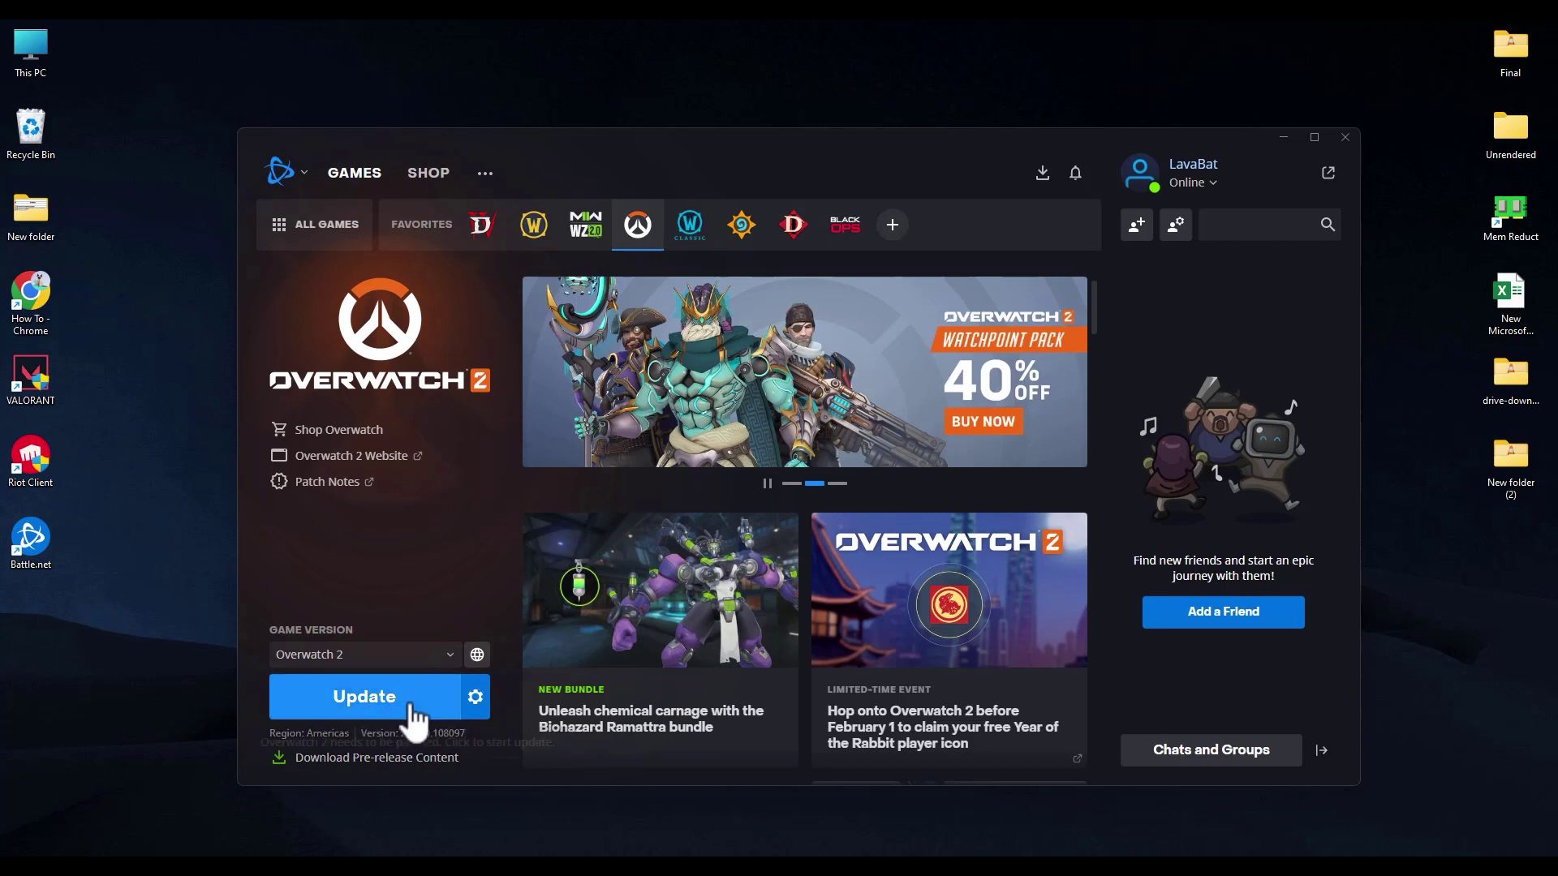
click(361, 706)
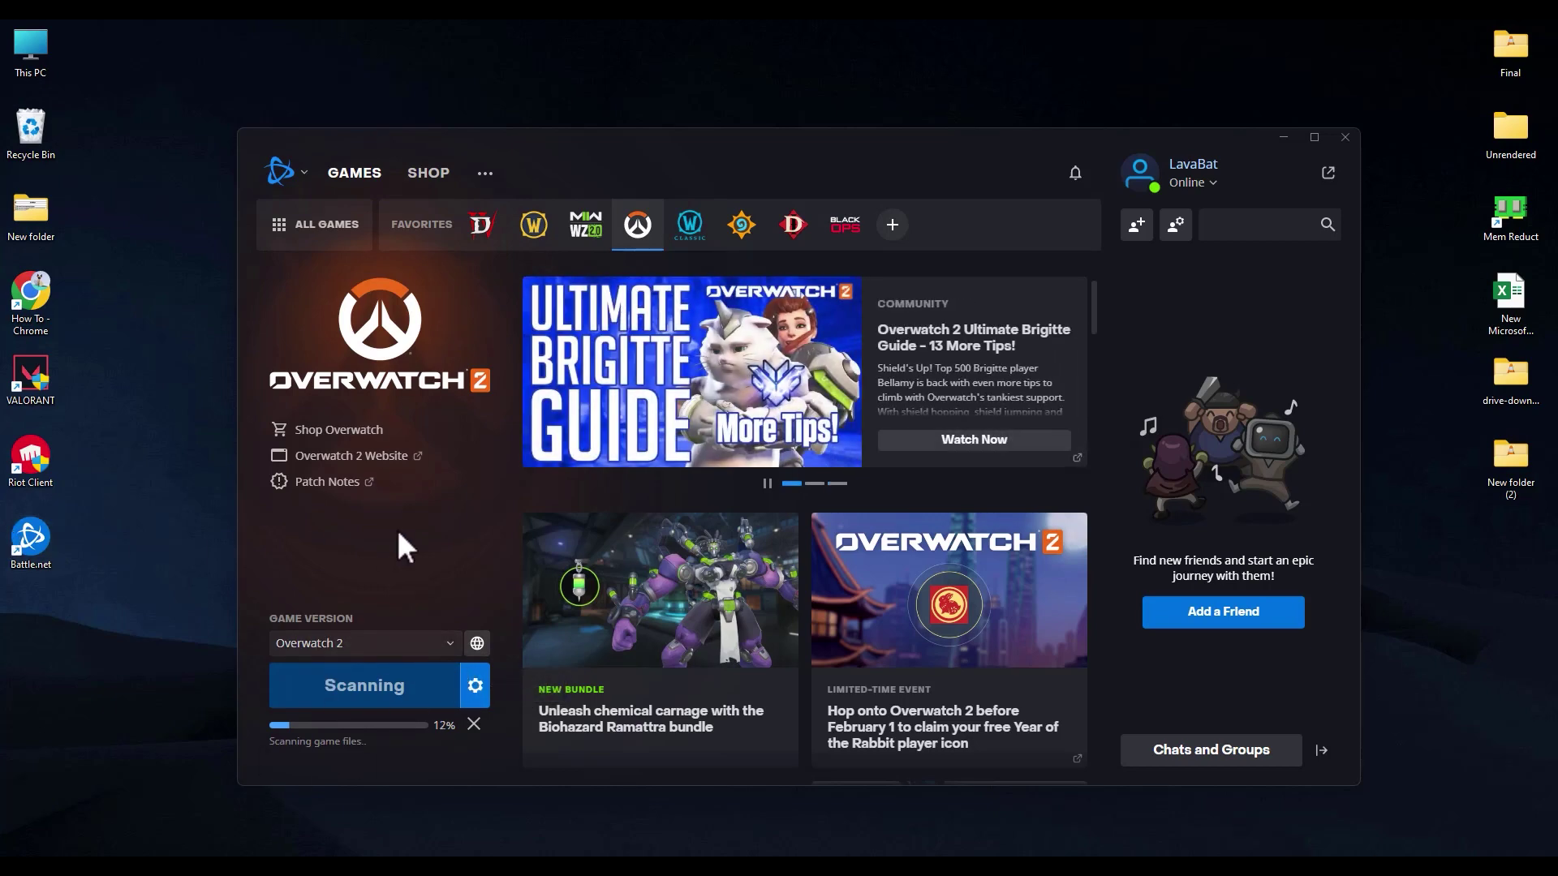
click(1345, 137)
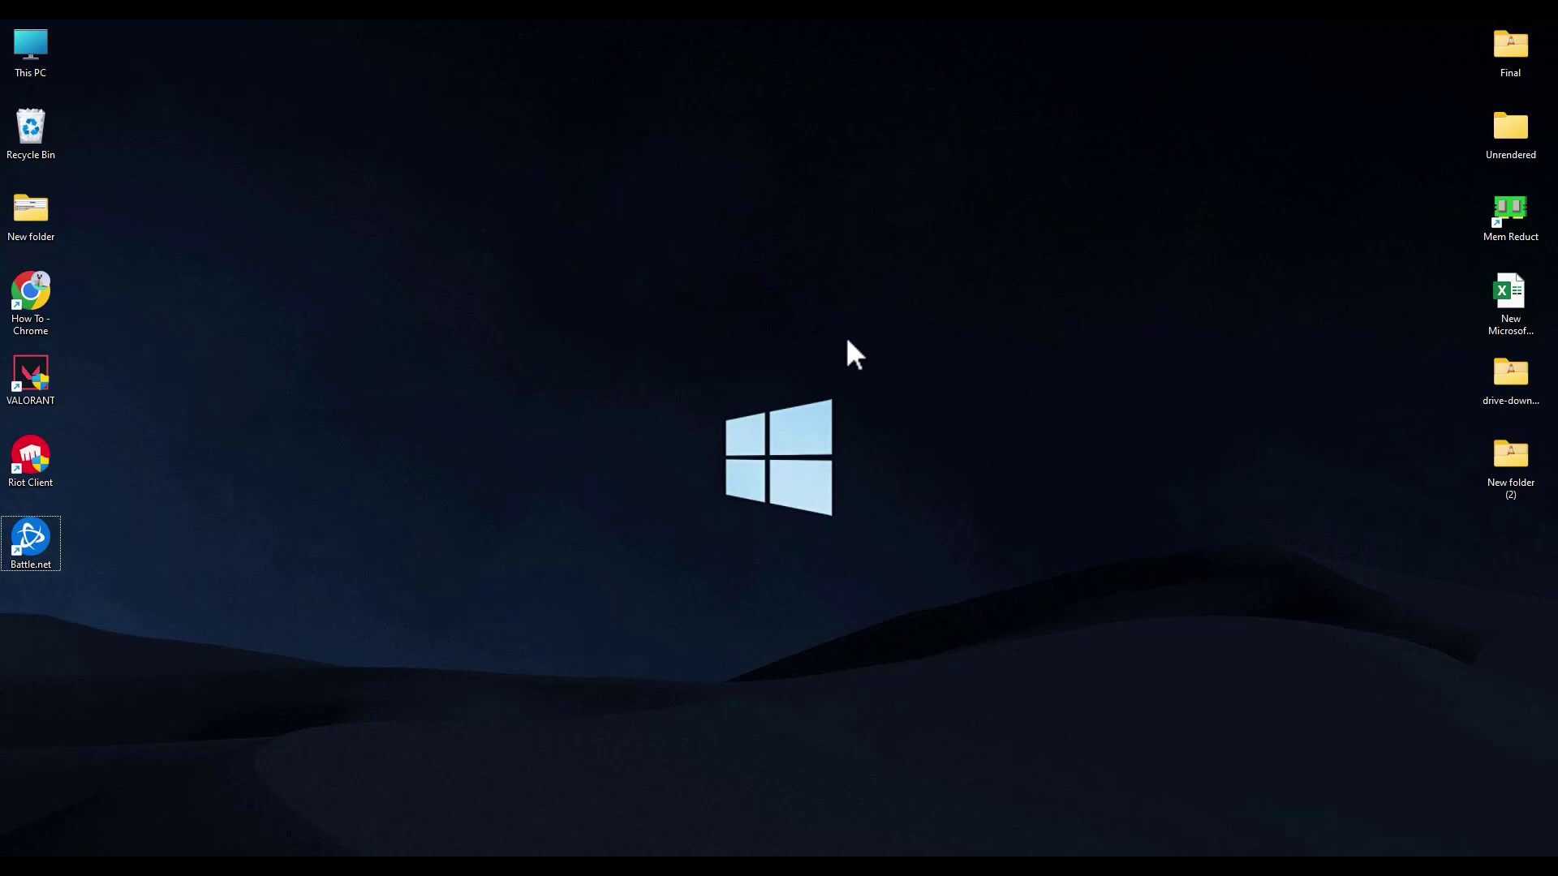
Find Control Panel via Start search 'con', go to Uninstall a program, and select Battle.net.
key(super)
text(con)
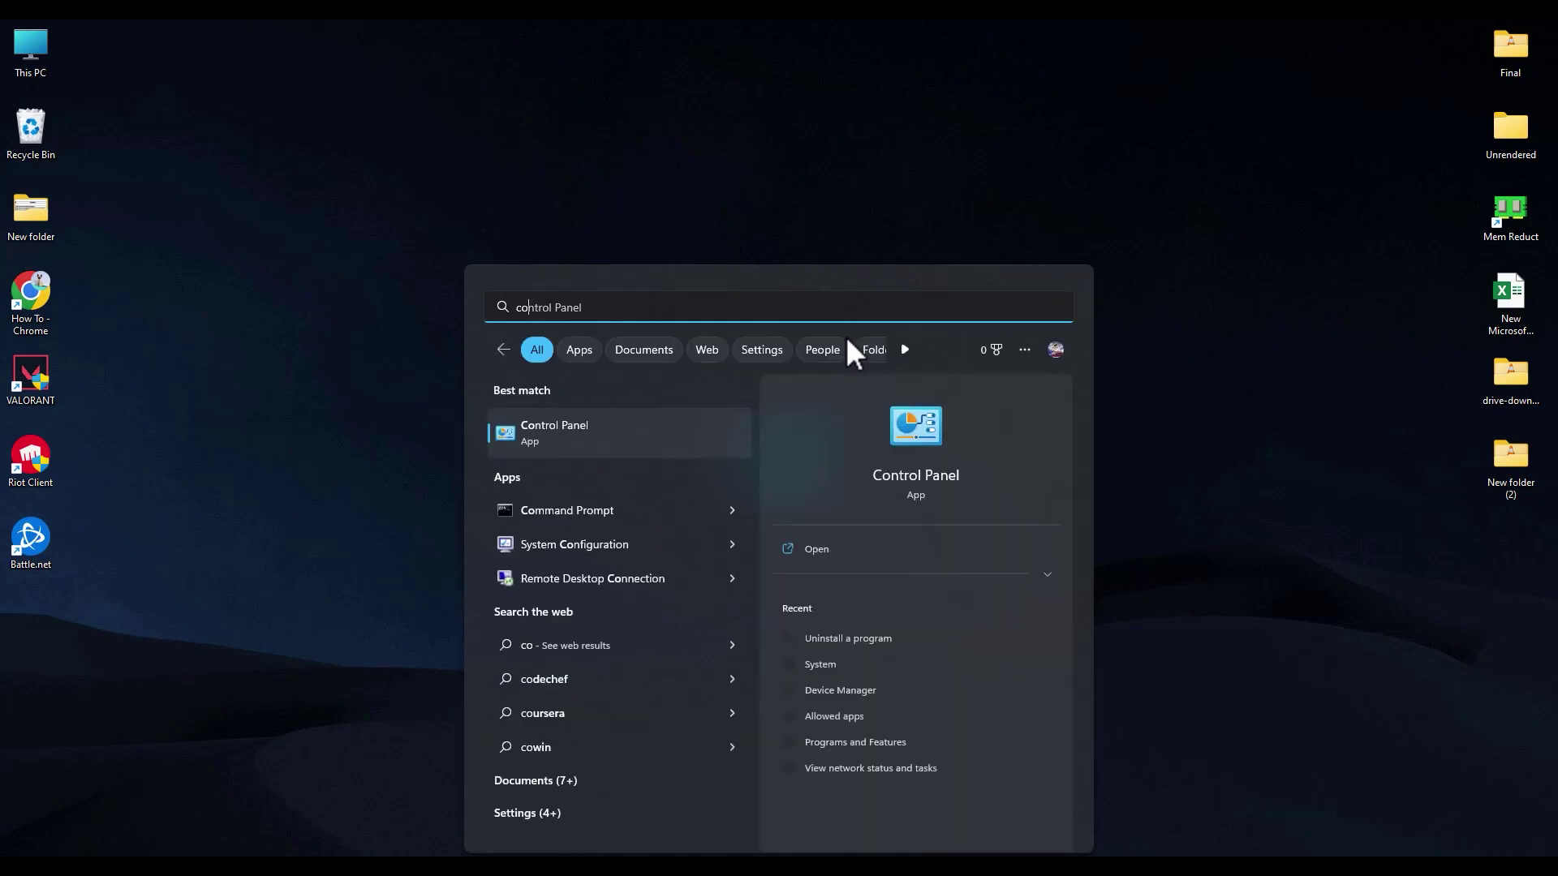
click(555, 446)
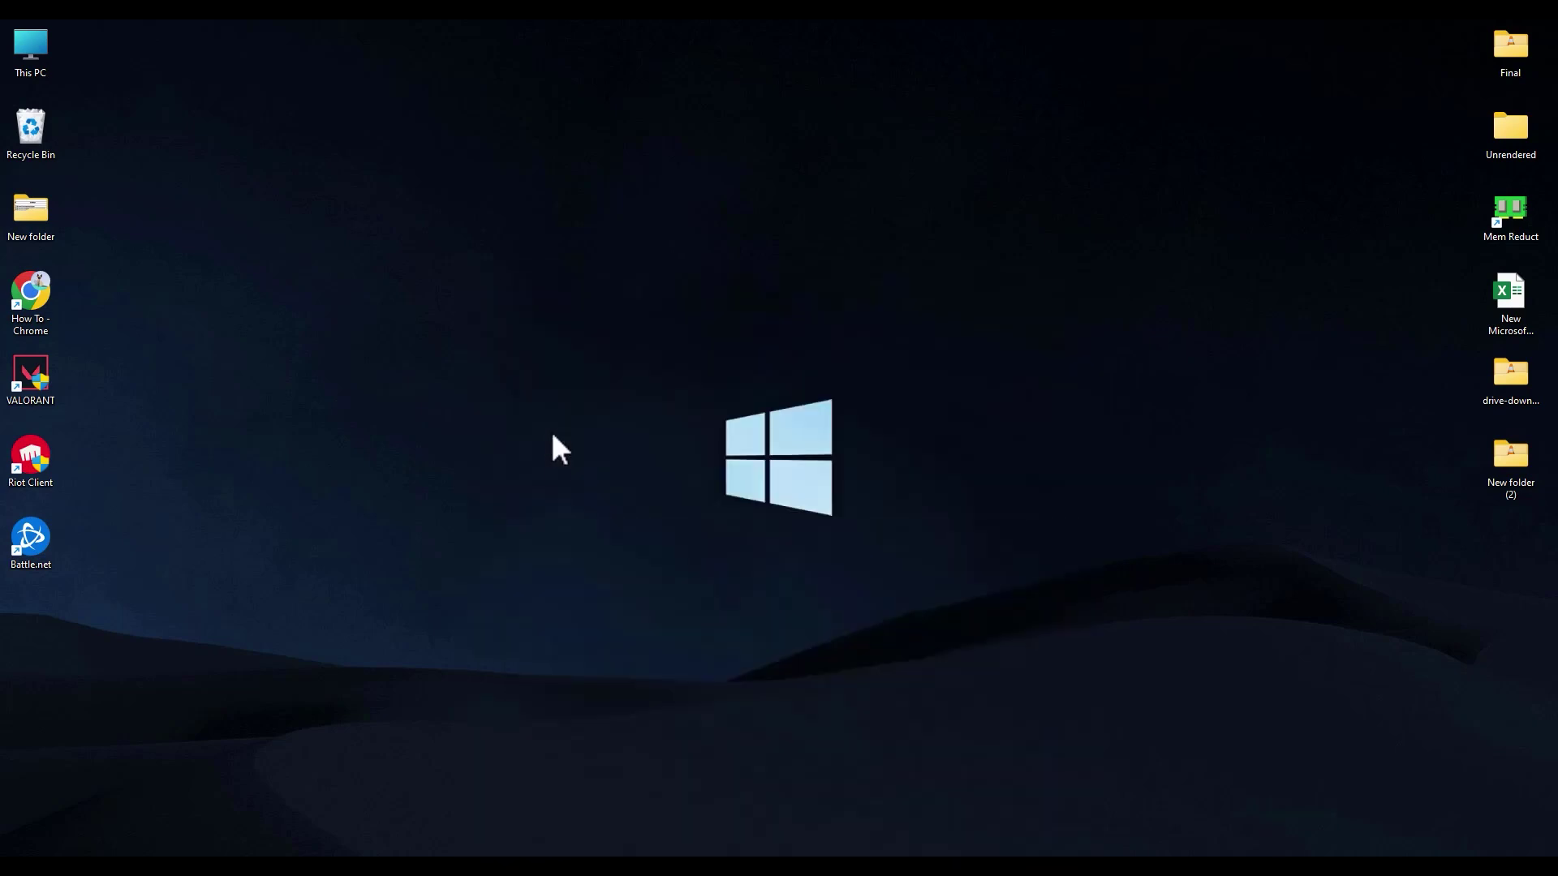
click(641, 572)
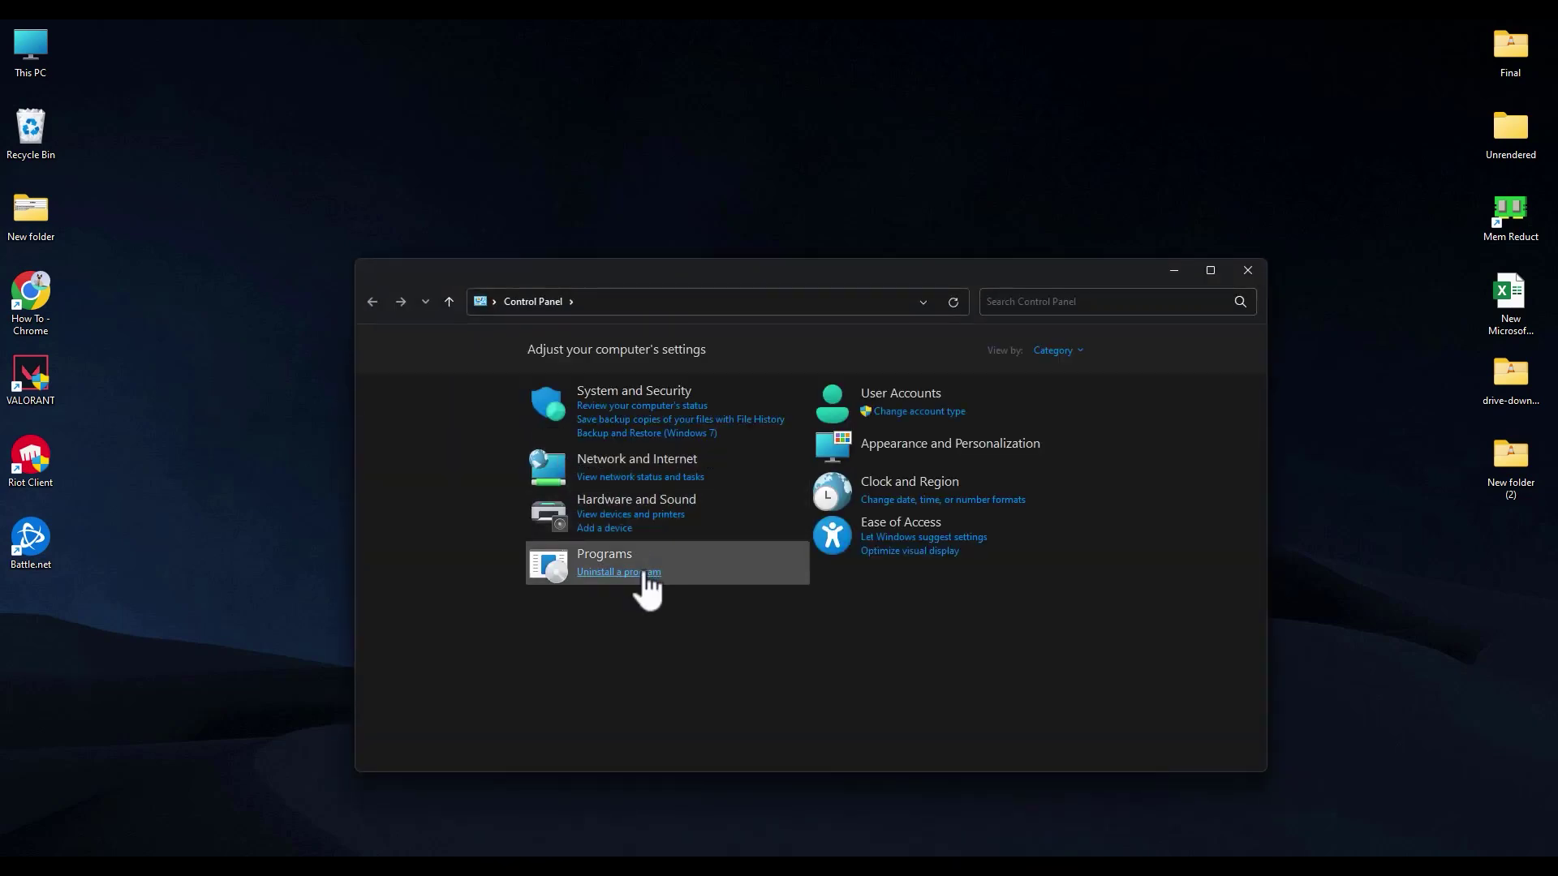
click(569, 572)
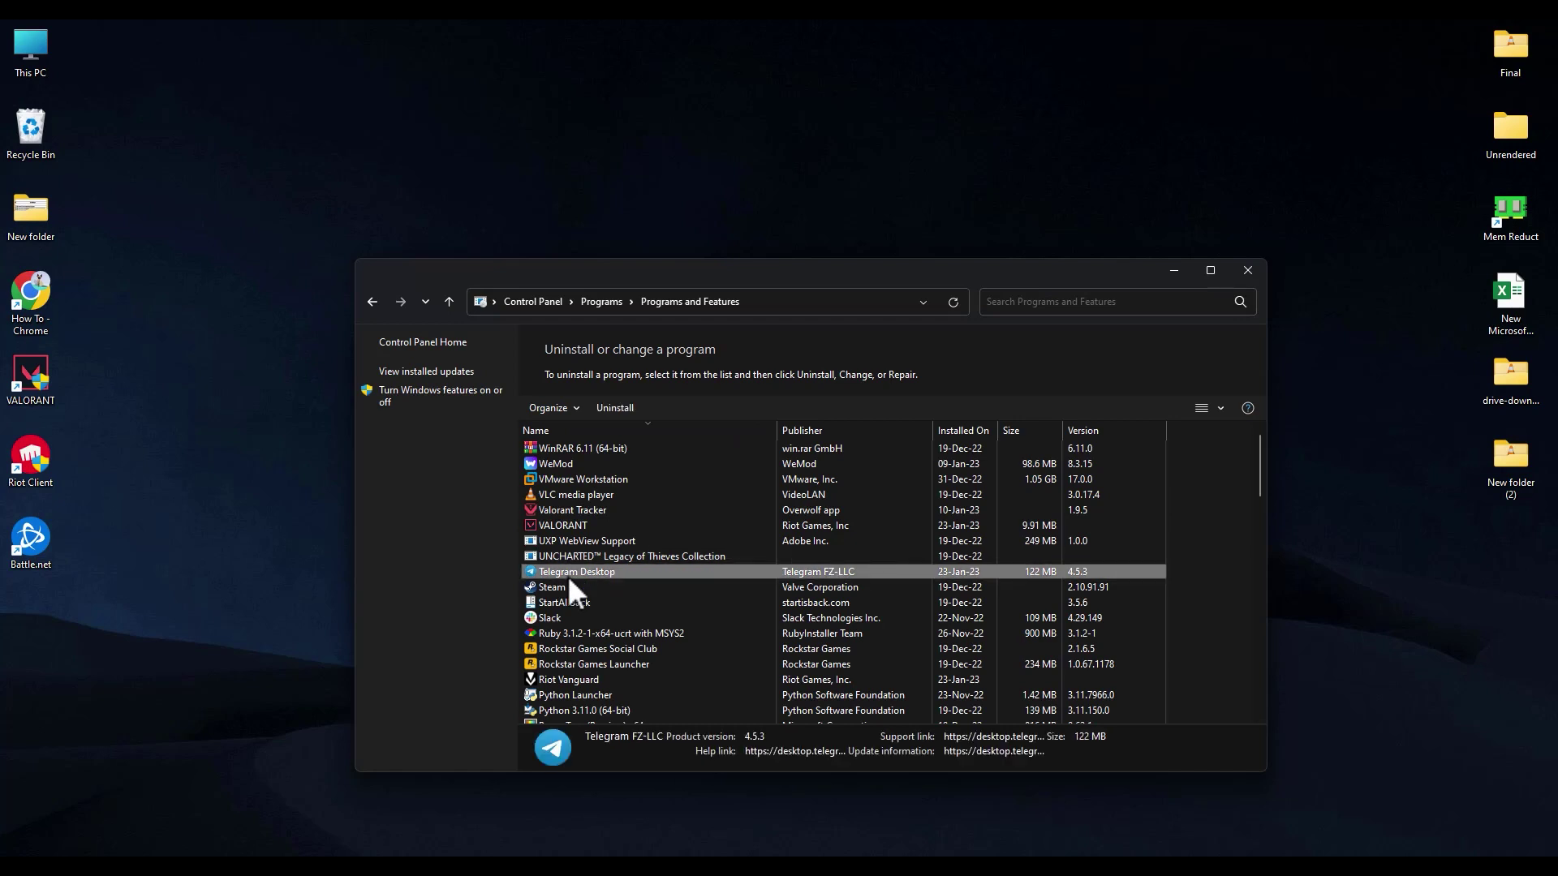
scroll(576, 575, down, 18)
click(591, 572)
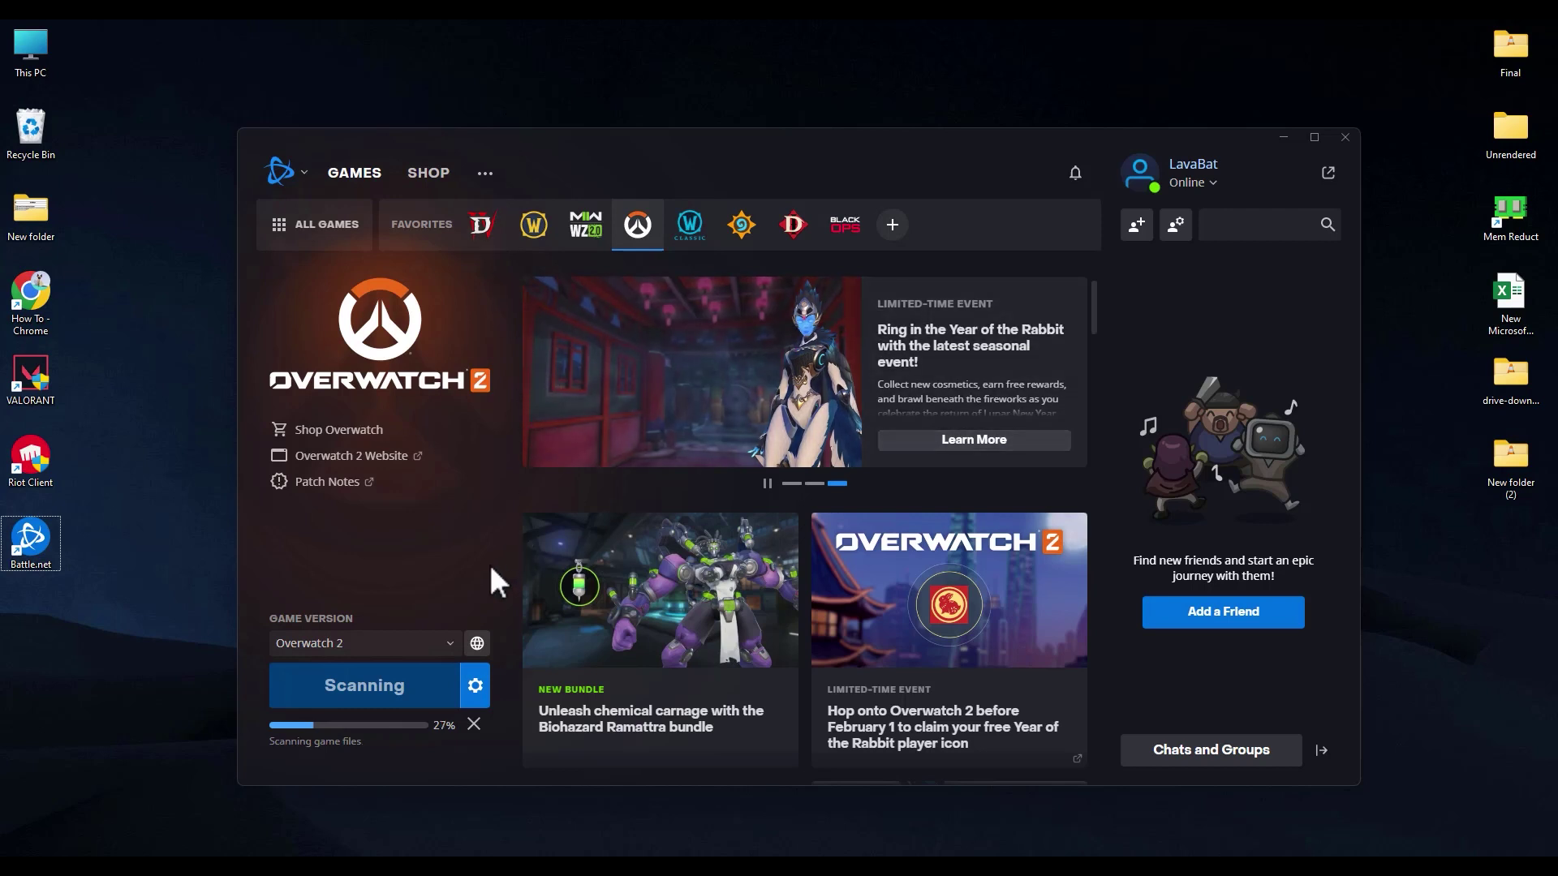
View Overwatch 2's options menu during scanning in Battle.net and dismiss it unchanged.
click(477, 687)
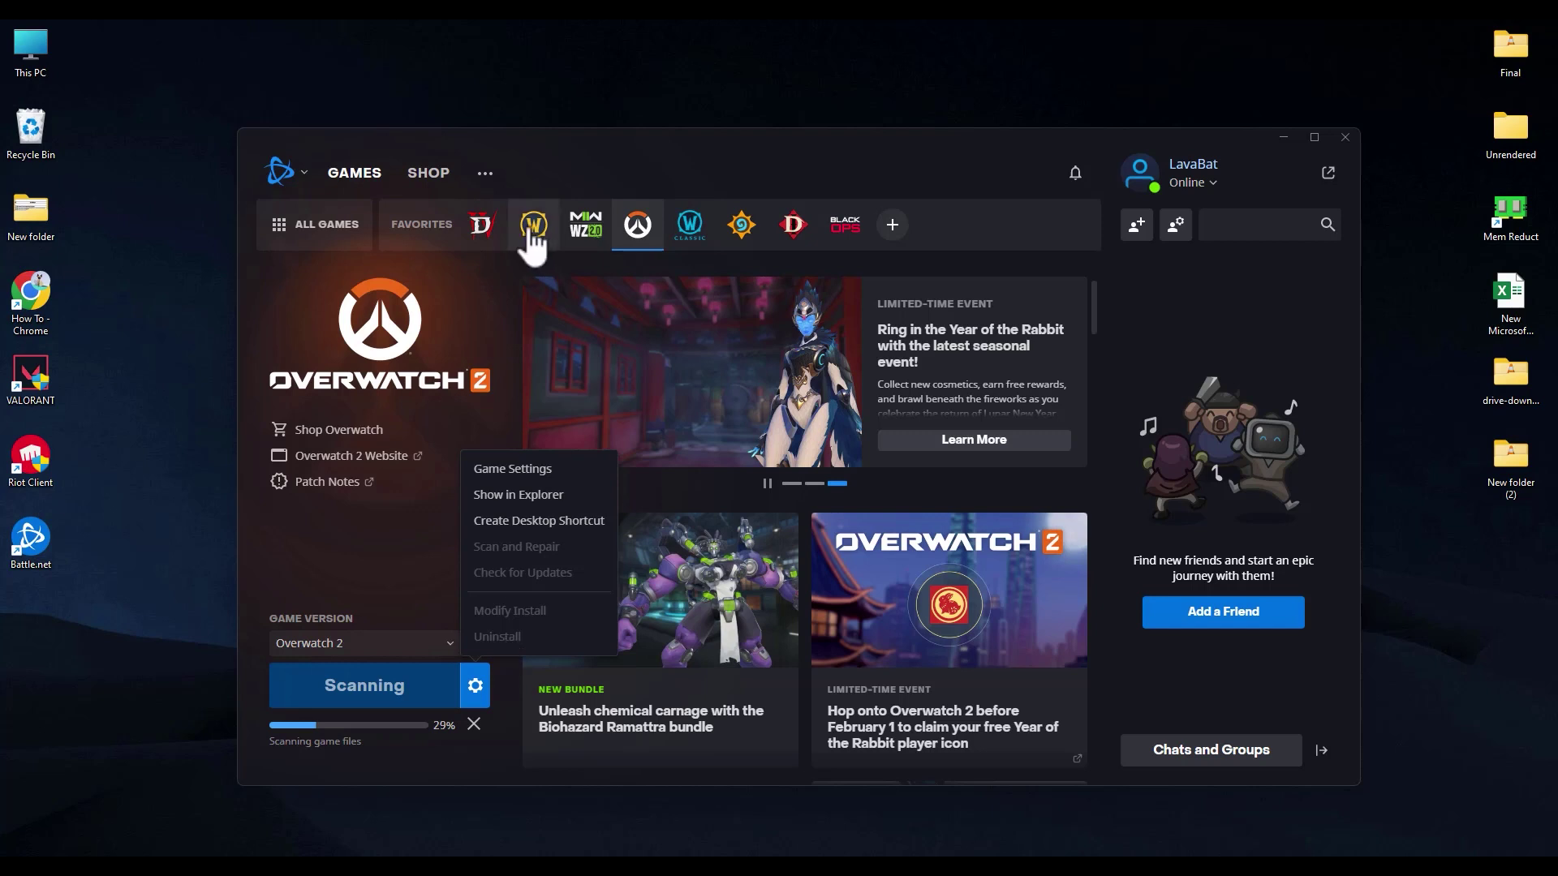
click(562, 108)
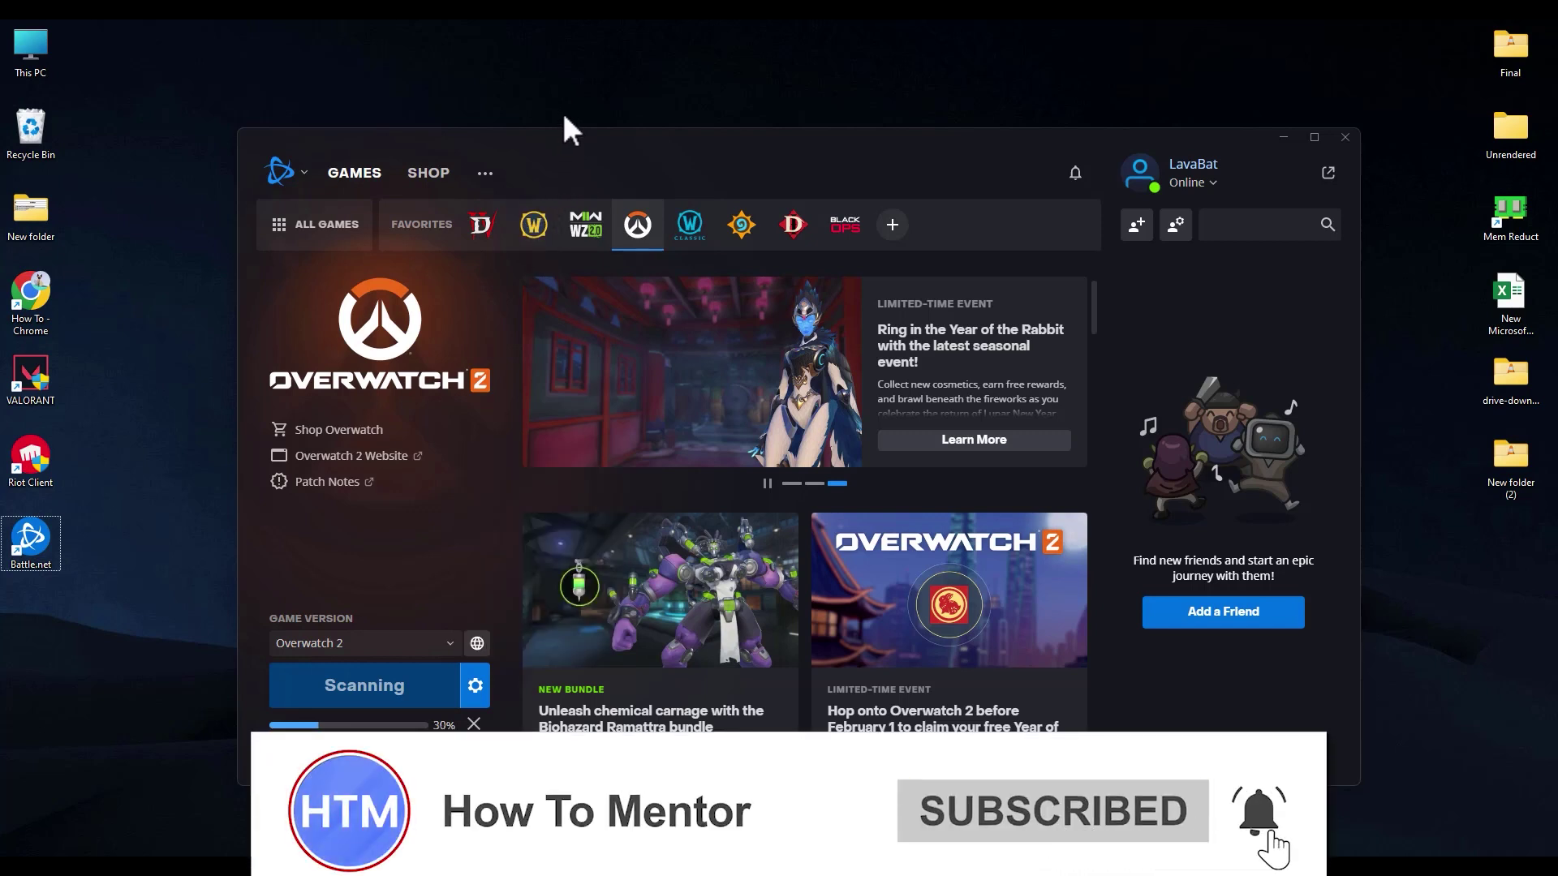